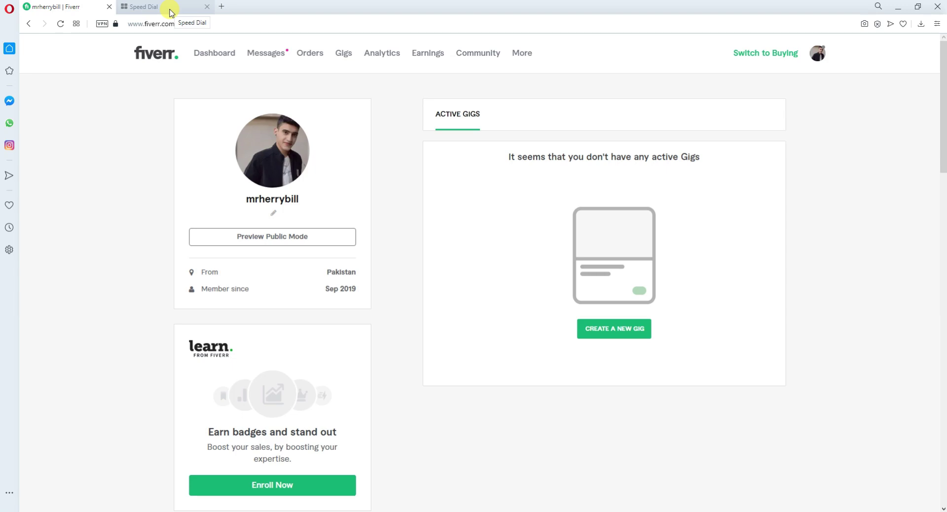
Search Google for Fiverr in the empty Speed Dial tab and open the Fiverr home page from the results
left_click(170, 11)
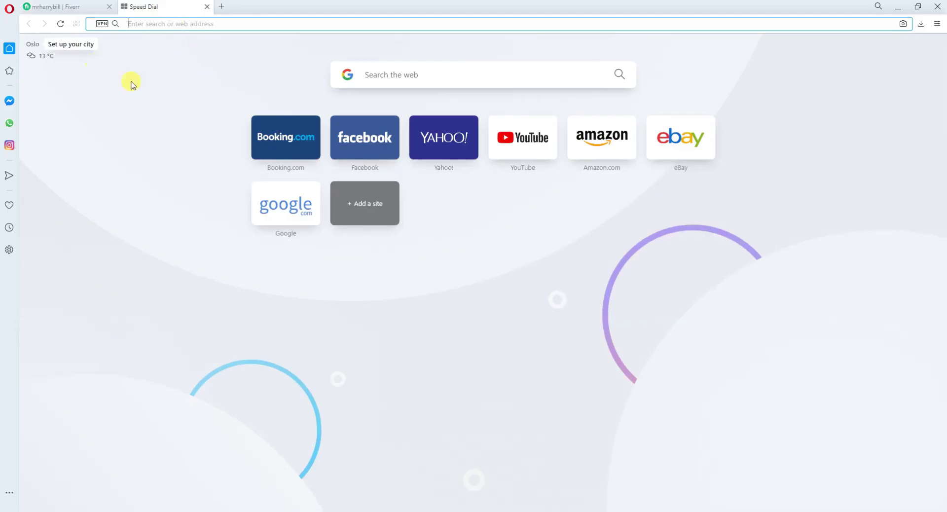
type("fiverr")
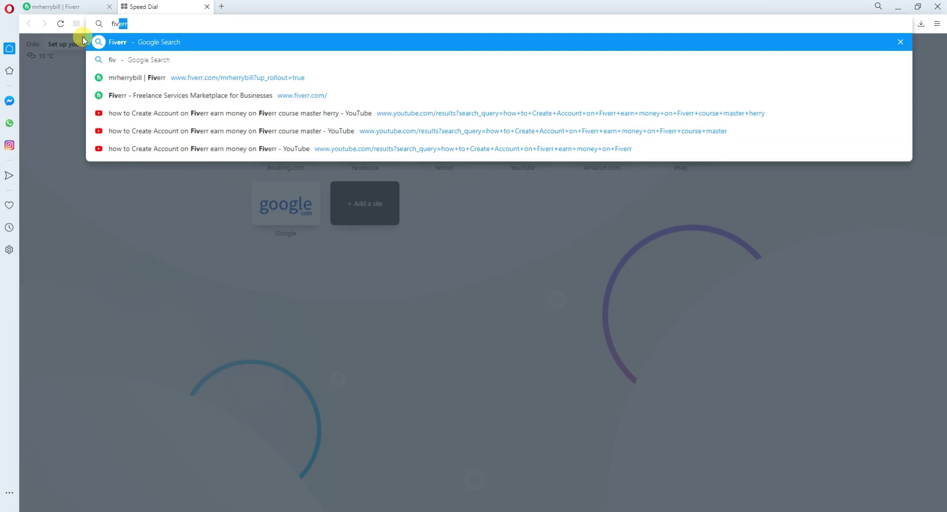
key("Return")
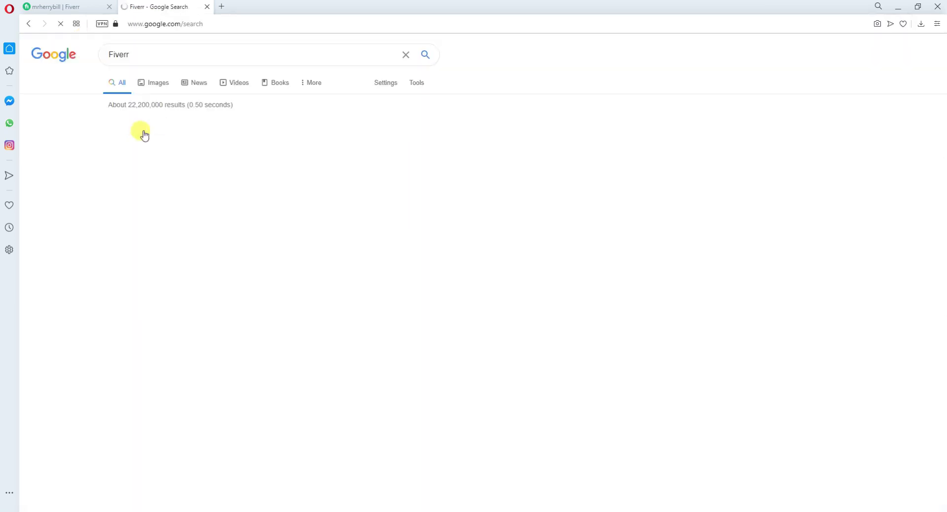
left_click(58, 10)
left_click(132, 8)
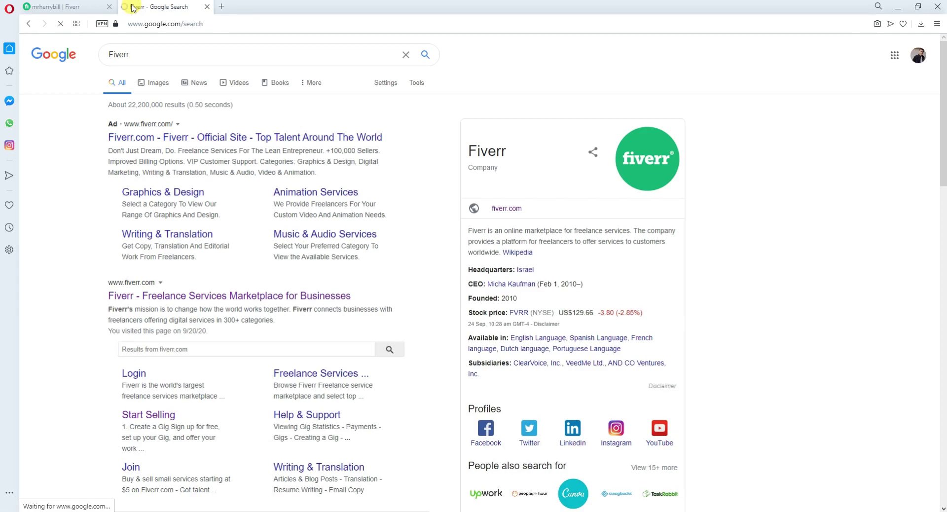
scroll(89, 89, "down", 2)
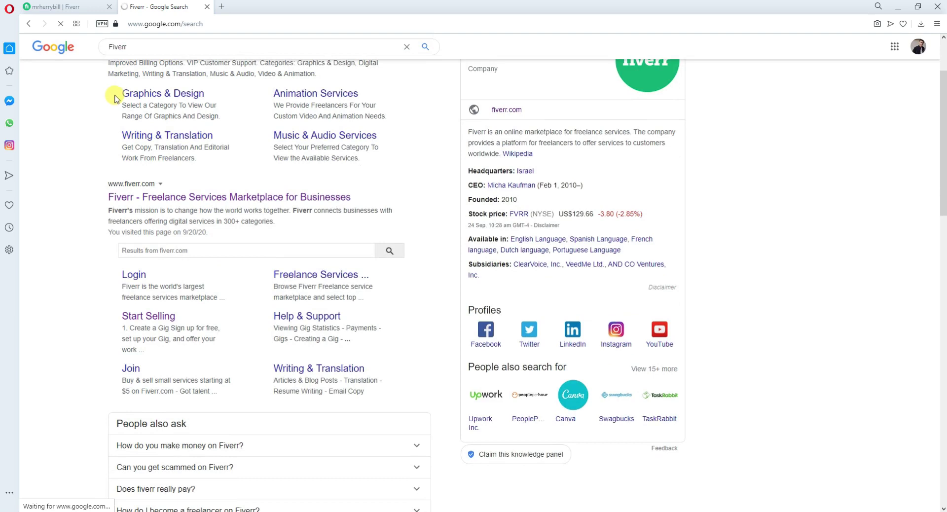
scroll(285, 202, "down", 2)
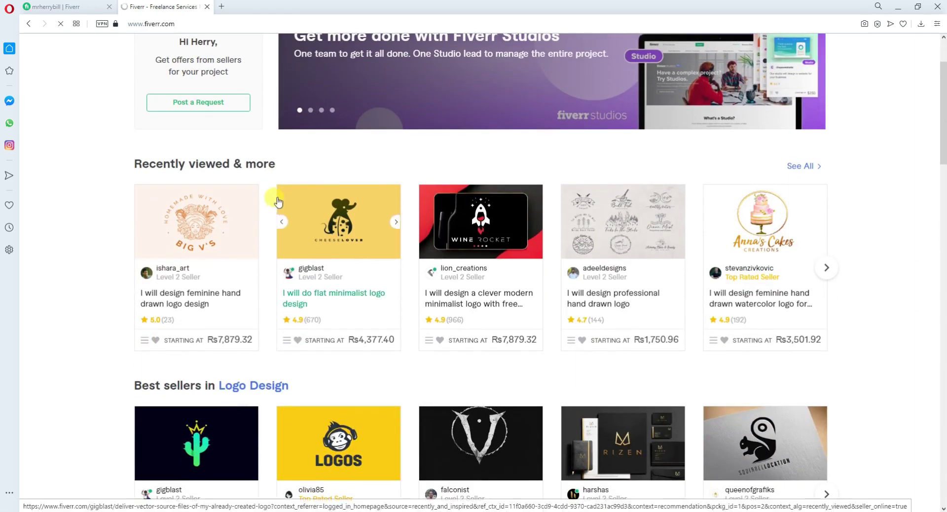
Search Fiverr services for the suggested term "logo design" and reload the results page
scroll(277, 200, "up", 2)
left_click(268, 52)
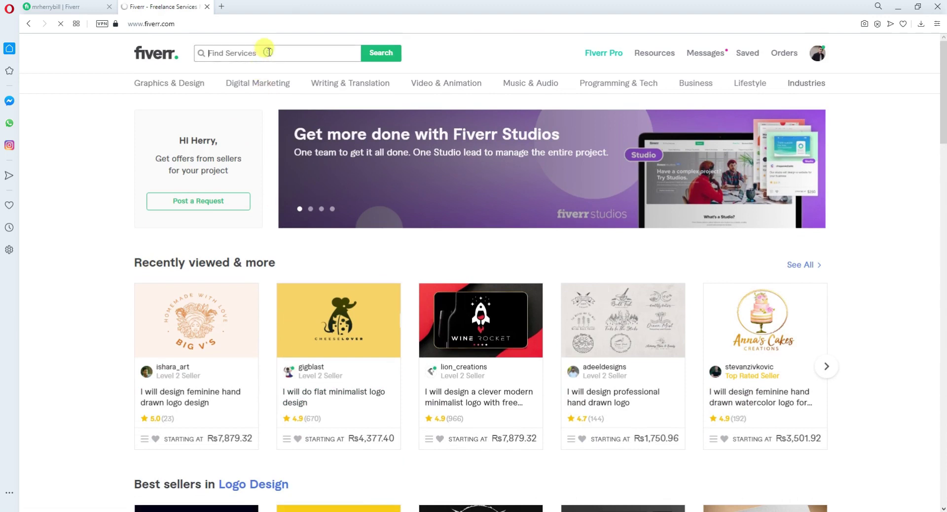
type("Logo")
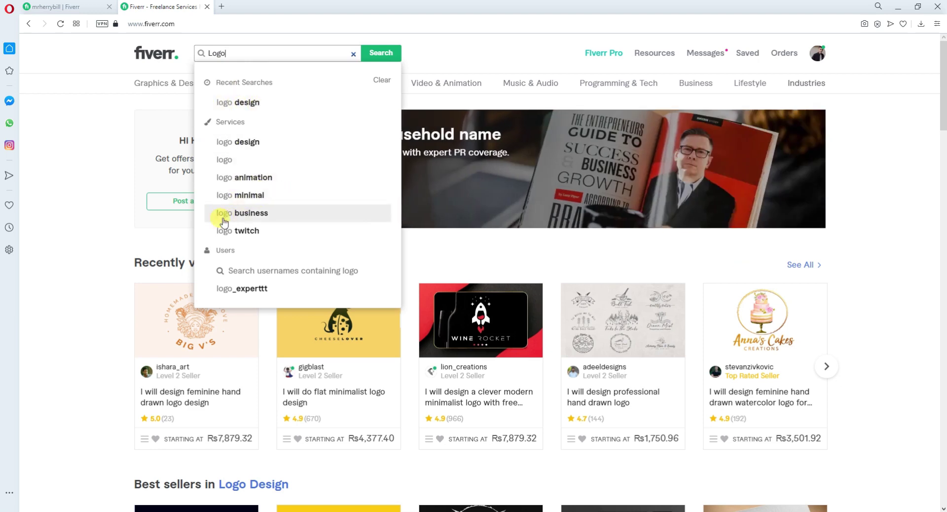
triple_click(81, 258)
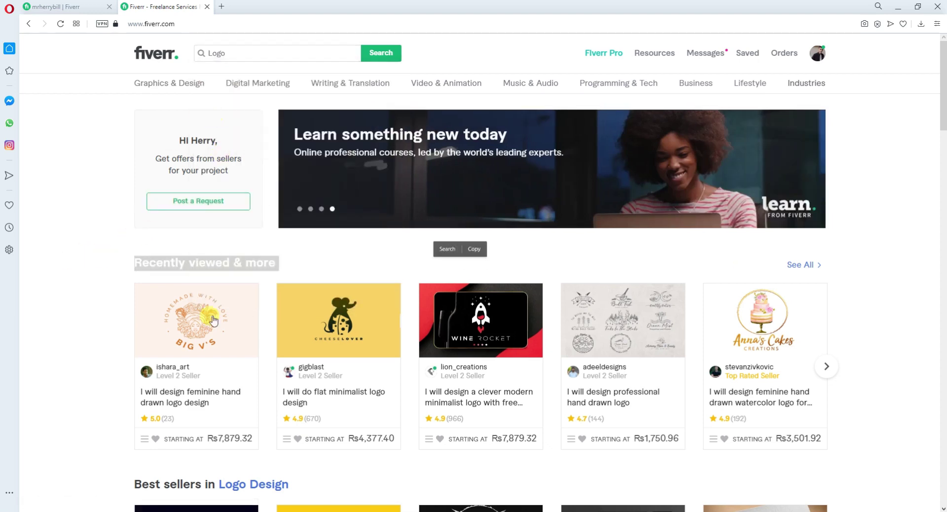
left_click(291, 54)
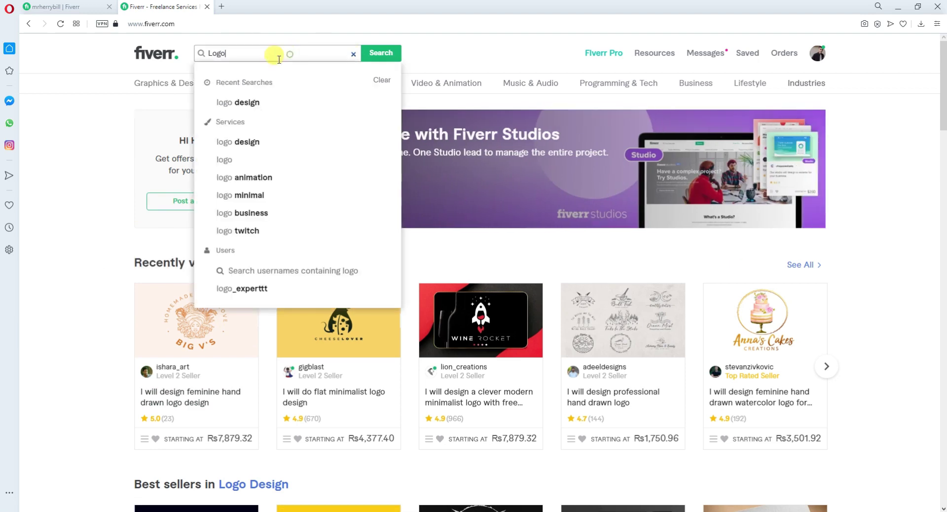
left_click(247, 102)
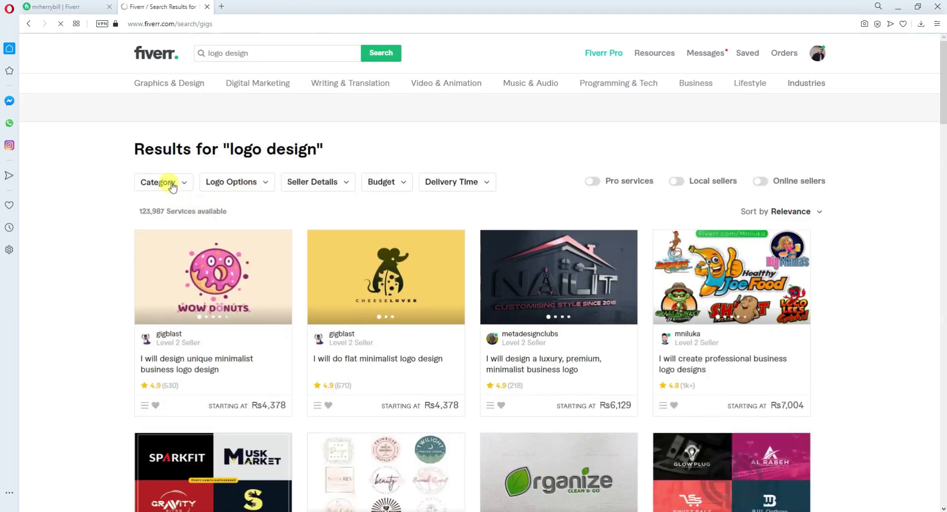
left_click(171, 186)
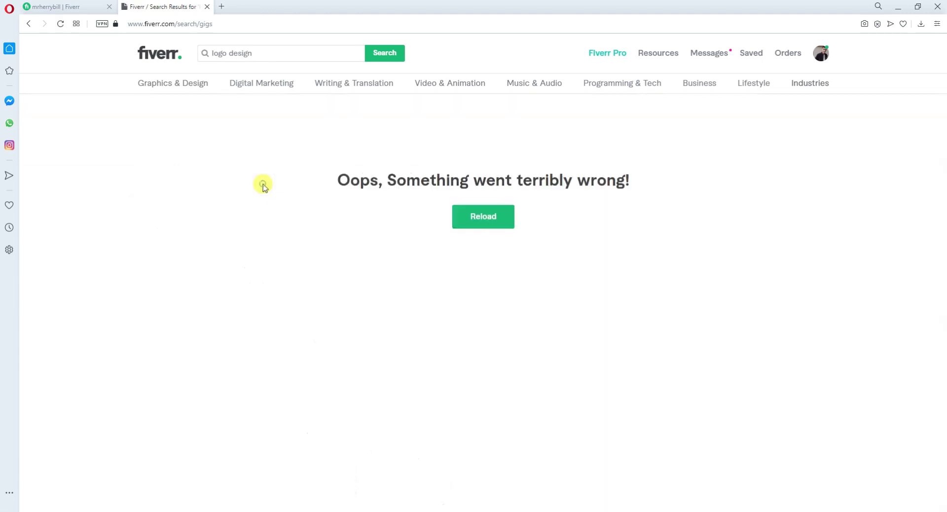
left_click(480, 222)
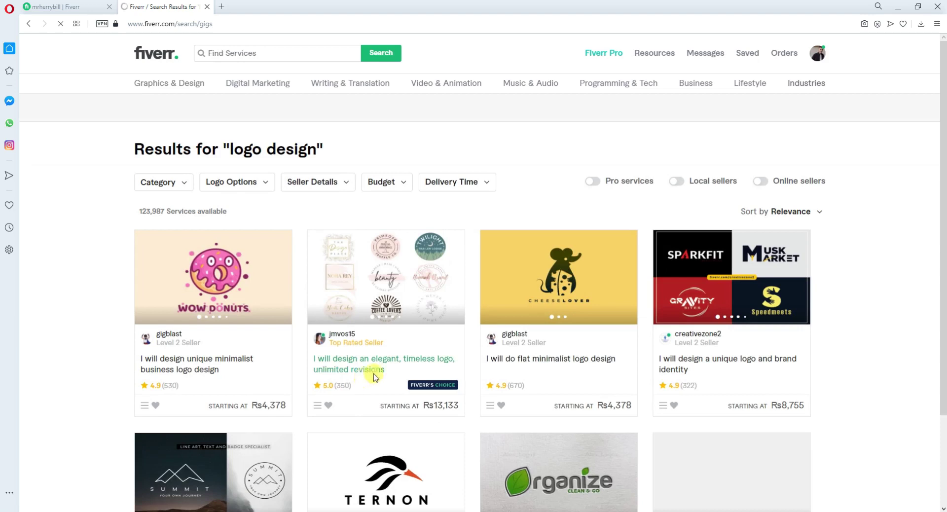
Expand the full list of logo styles in the Logo Options filter, and close it without applying any option
scroll(336, 319, "down", 1)
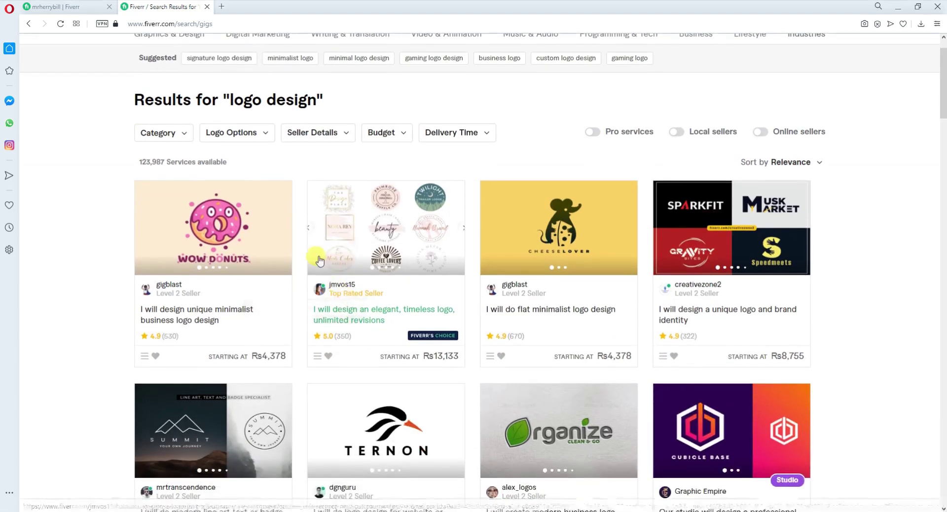
left_click(218, 132)
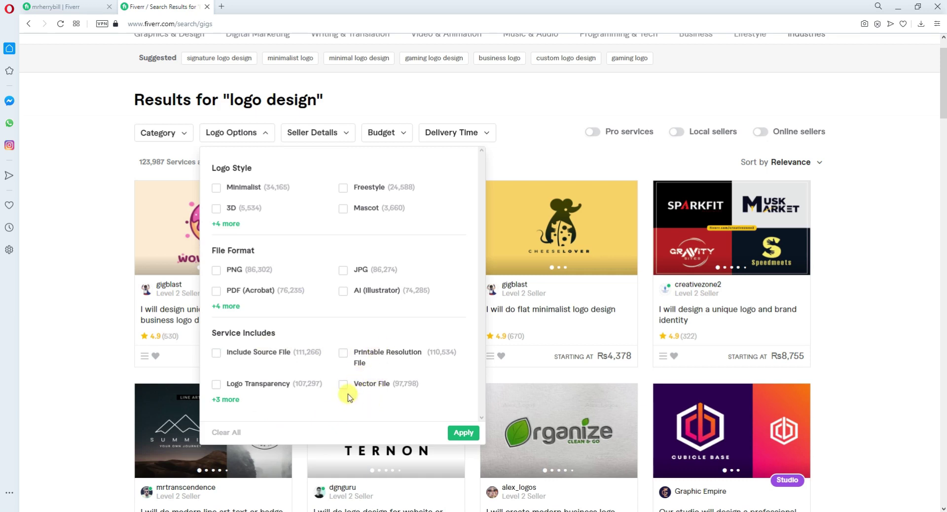
left_click(222, 224)
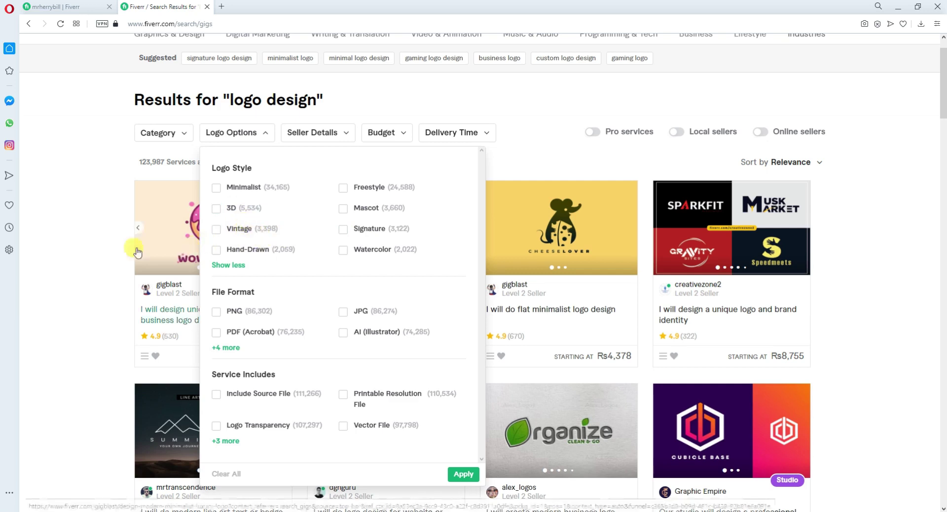
left_click(74, 257)
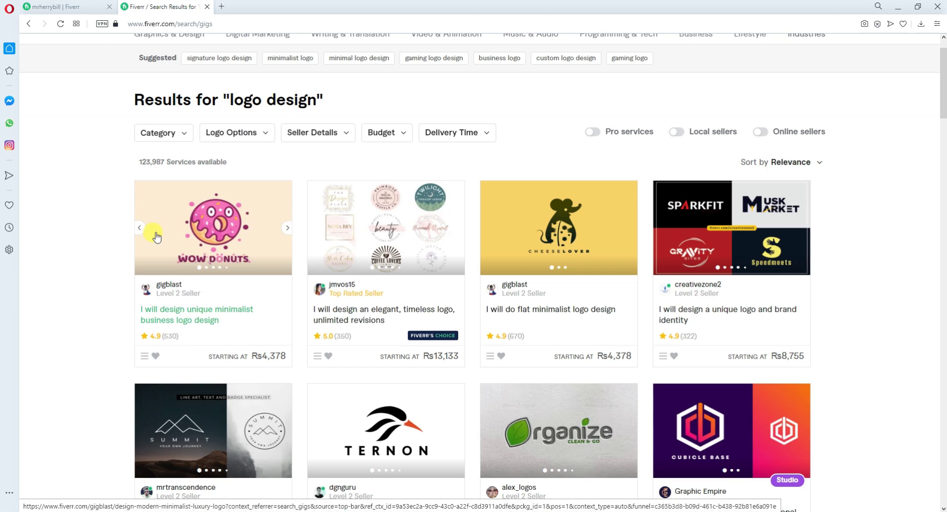
Search Fiverr services for the suggested term "facebook cover"
scroll(222, 162, "up", 1)
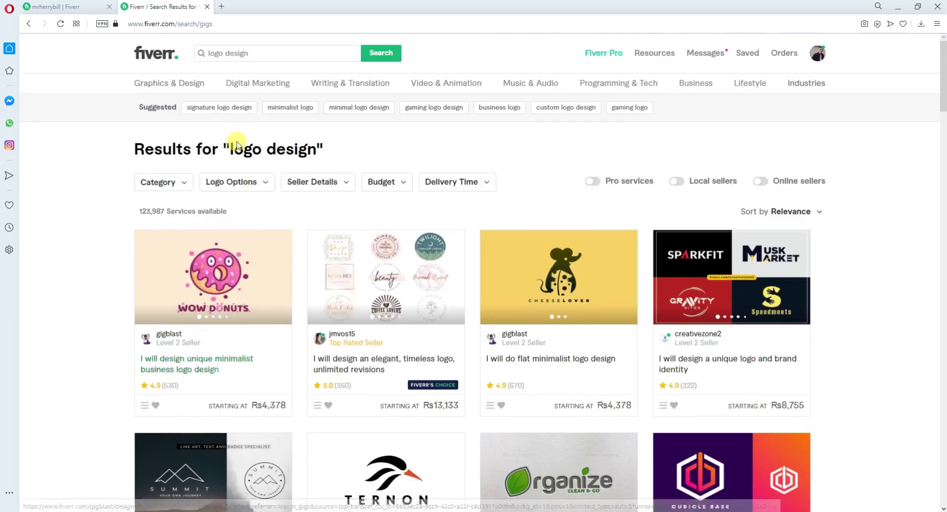
left_click(284, 57)
type("Fa")
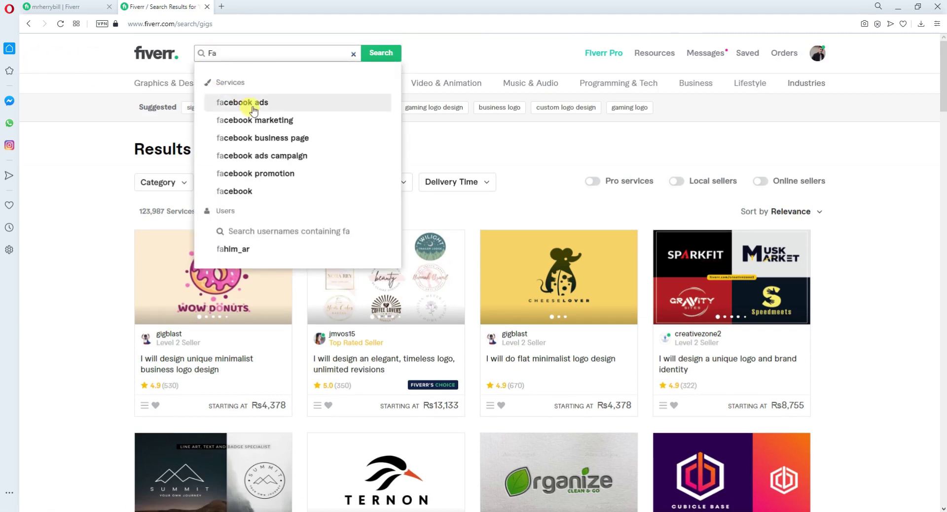
type("cebook")
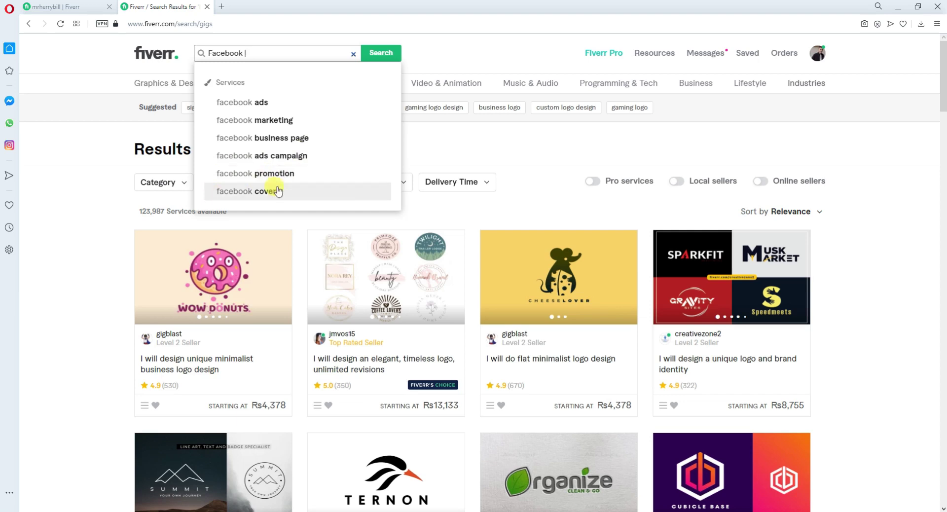
left_click(260, 193)
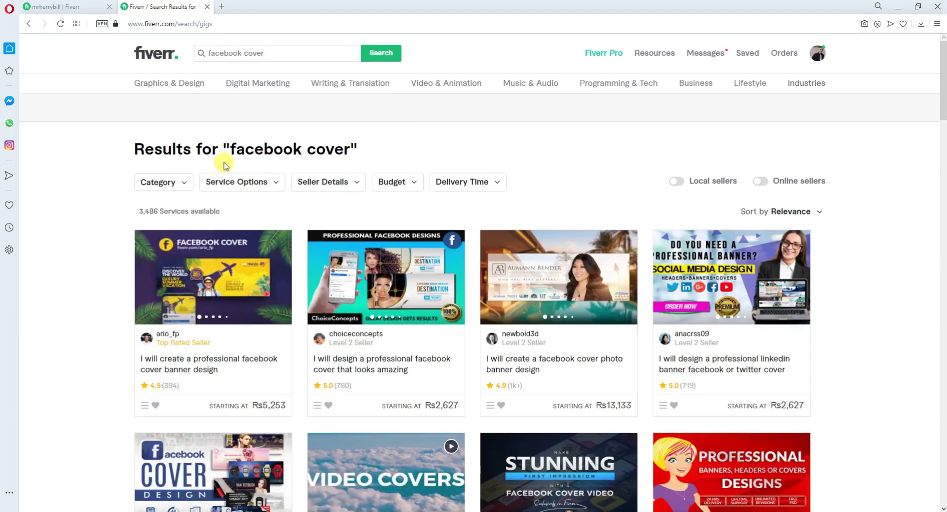
Look over the facebook cover gigs and review the Category filter's options without choosing one
scroll(222, 160, "down", 3)
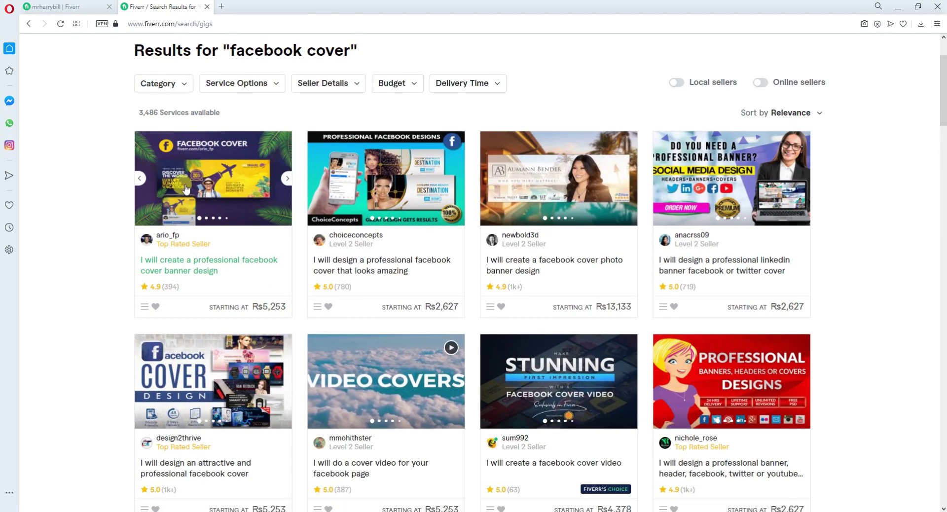
scroll(186, 189, "up", 3)
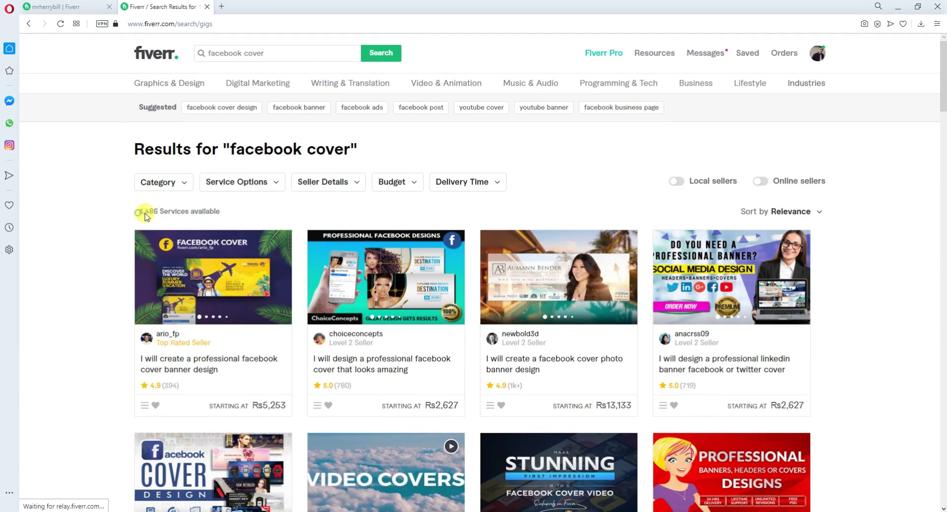
left_click(181, 181)
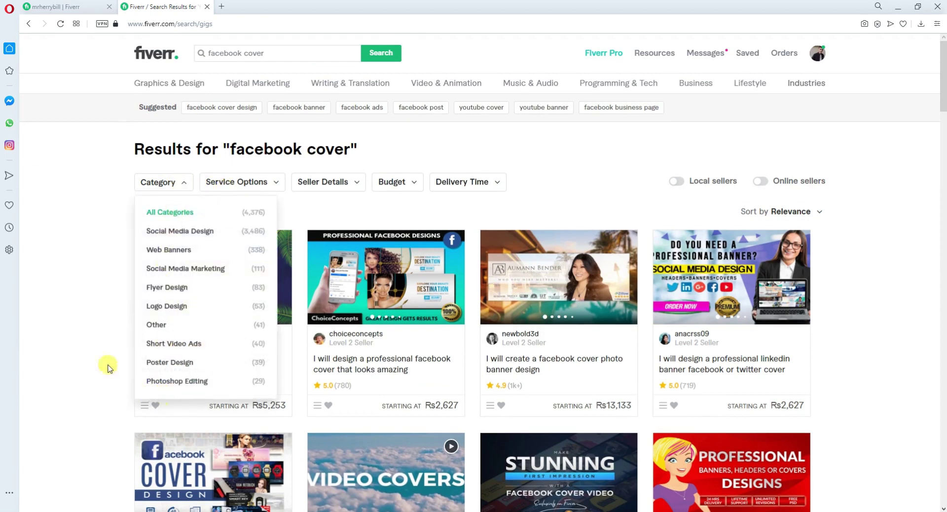
left_click(101, 289)
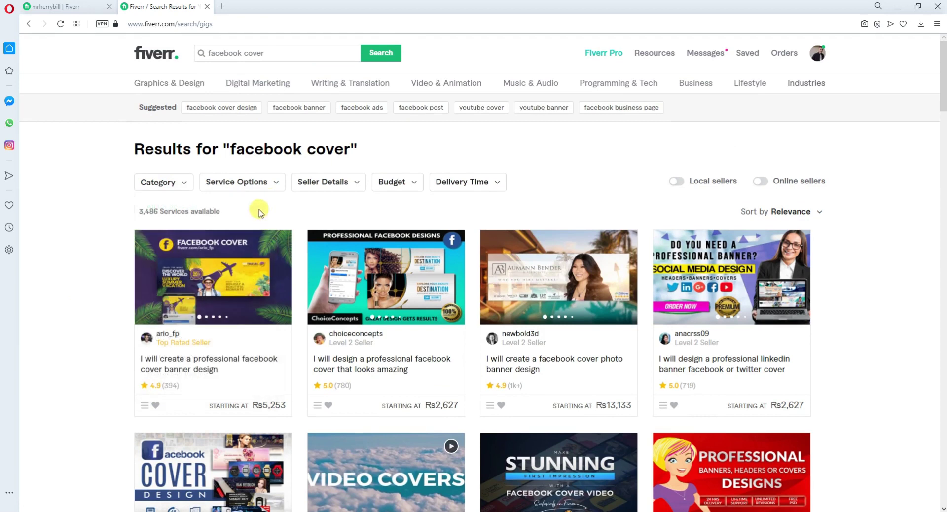
Expand the social platform list in Service Options and filter the facebook cover results by the Facebook platform
left_click(235, 182)
left_click(227, 271)
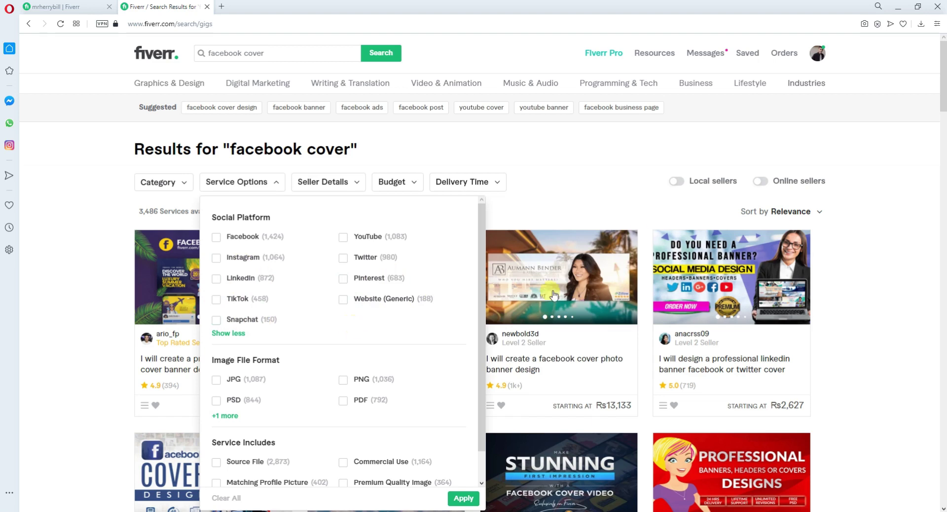
scroll(606, 347, "down", 2)
scroll(607, 347, "up", 2)
left_click(217, 242)
left_click(456, 500)
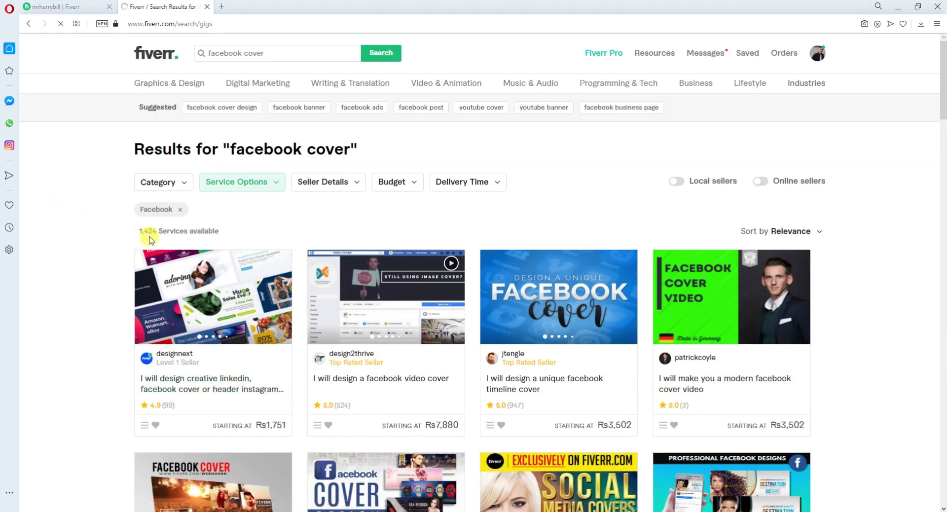
Examine the filtered facebook cover gigs, comparing seller levels, ratings, review counts and starting prices
scroll(148, 237, "down", 3)
scroll(197, 286, "down", 1)
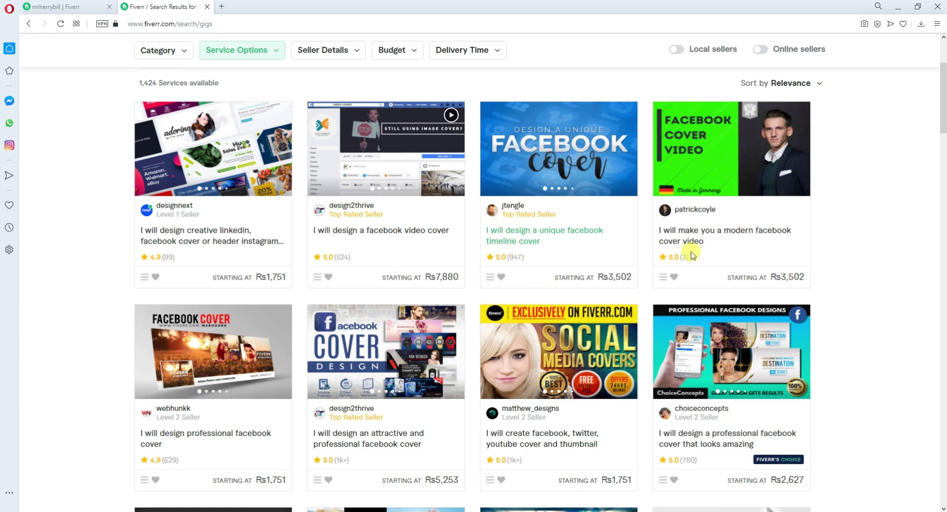
scroll(695, 279, "down", 2)
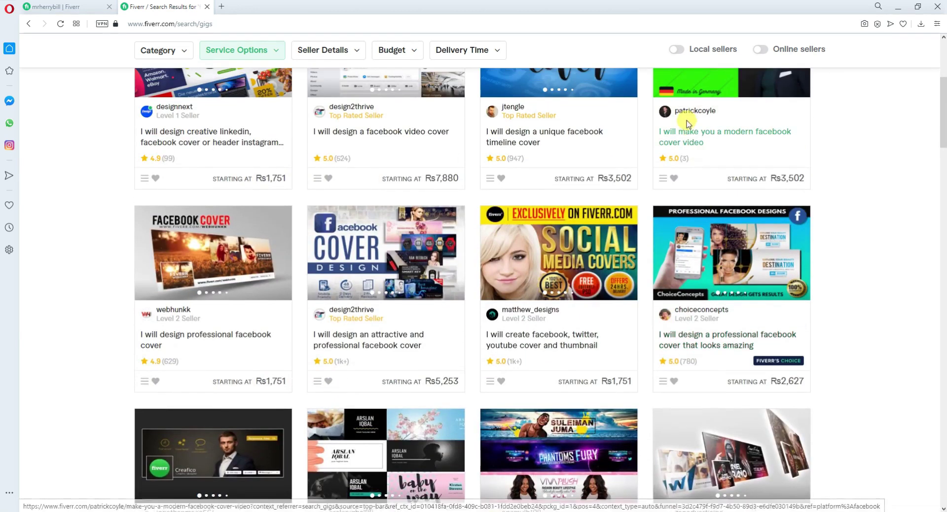
scroll(683, 276, "down", 1)
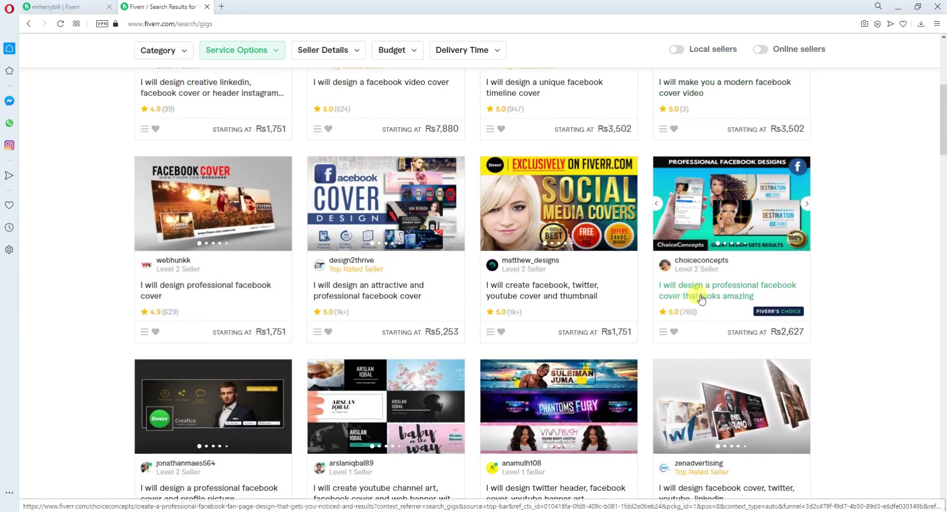
scroll(690, 238, "down", 1)
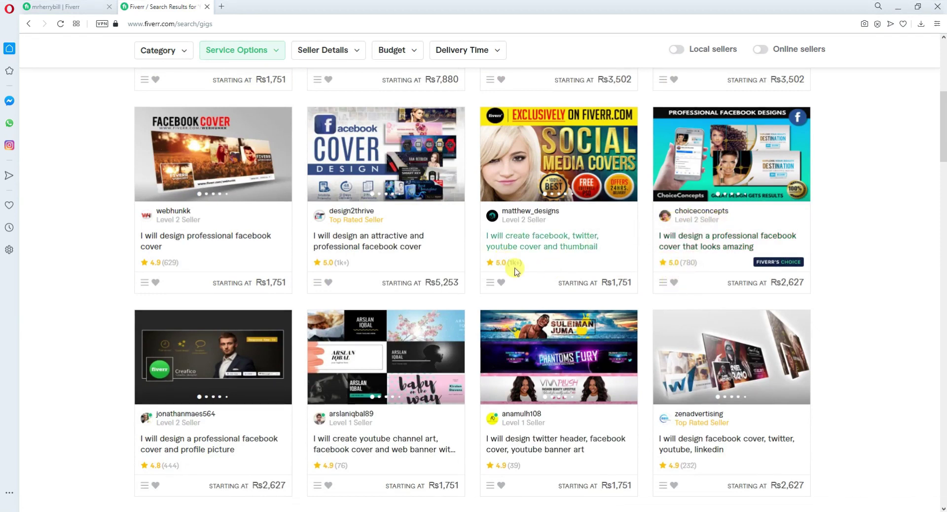
scroll(264, 264, "down", 3)
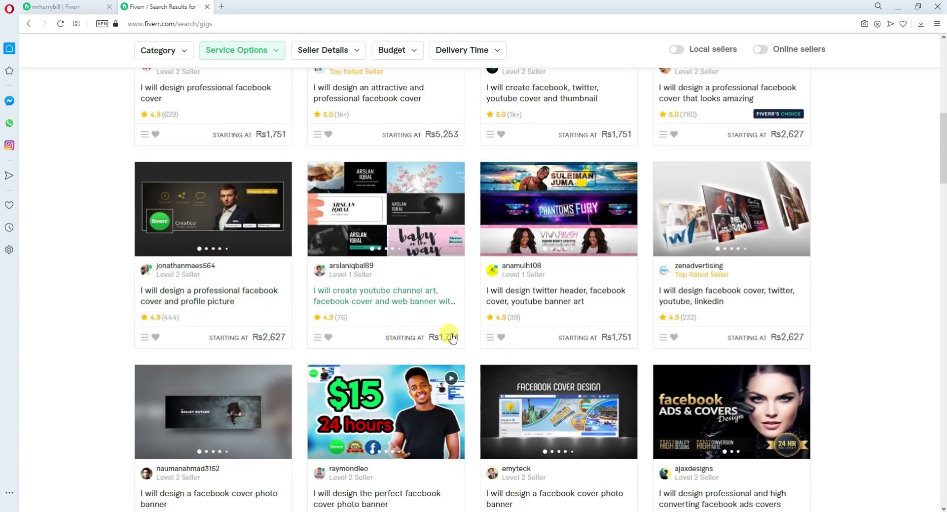
scroll(276, 270, "down", 6)
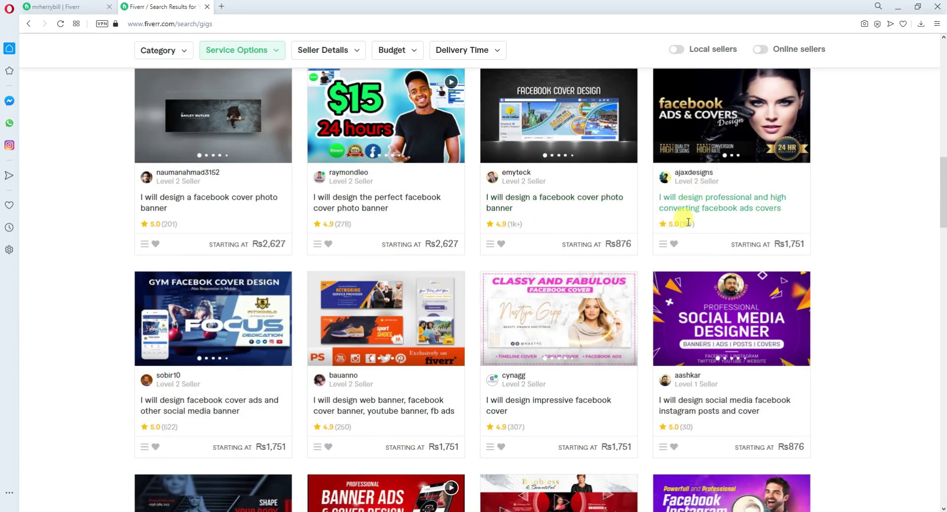
scroll(683, 229, "down", 5)
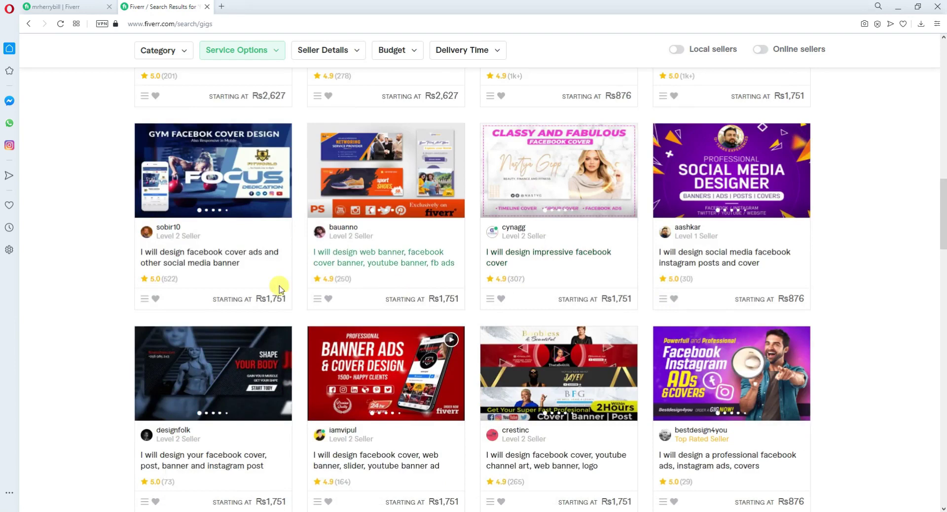
scroll(464, 320, "down", 4)
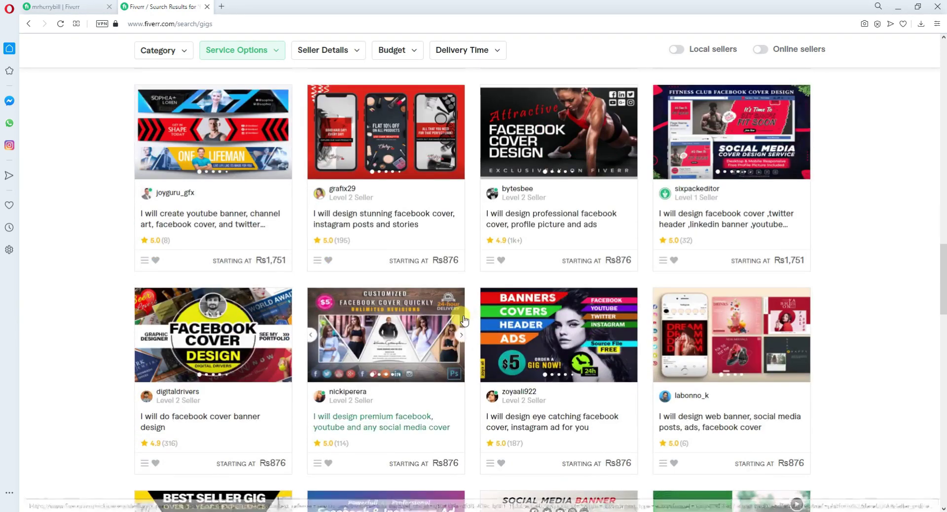
Finish looking over the Facebook-filtered gigs and search Fiverr services for the suggested term "facebook cover design"
scroll(463, 320, "down", 9)
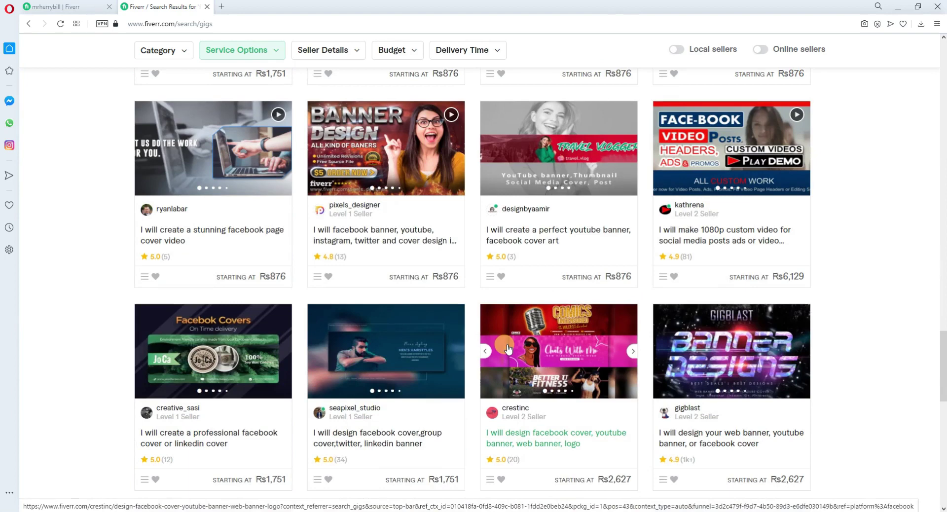
scroll(508, 348, "up", 15)
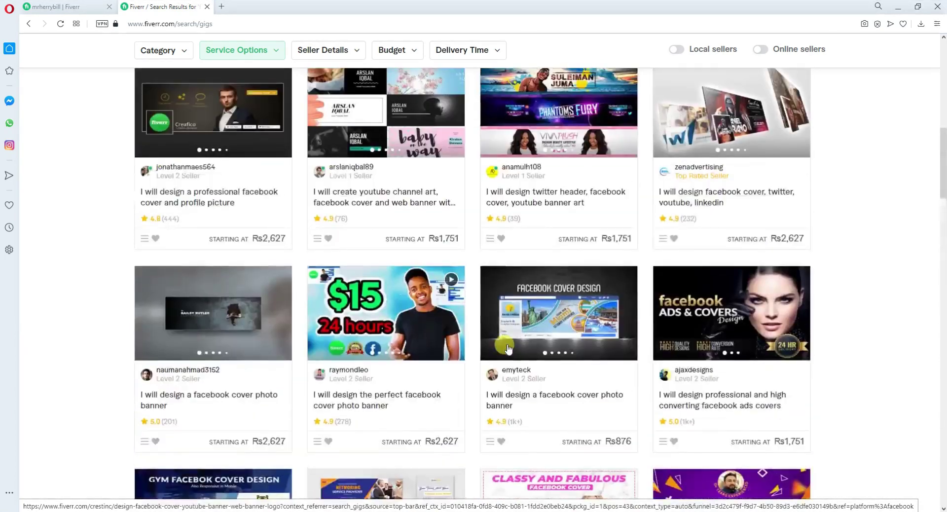
scroll(508, 348, "up", 10)
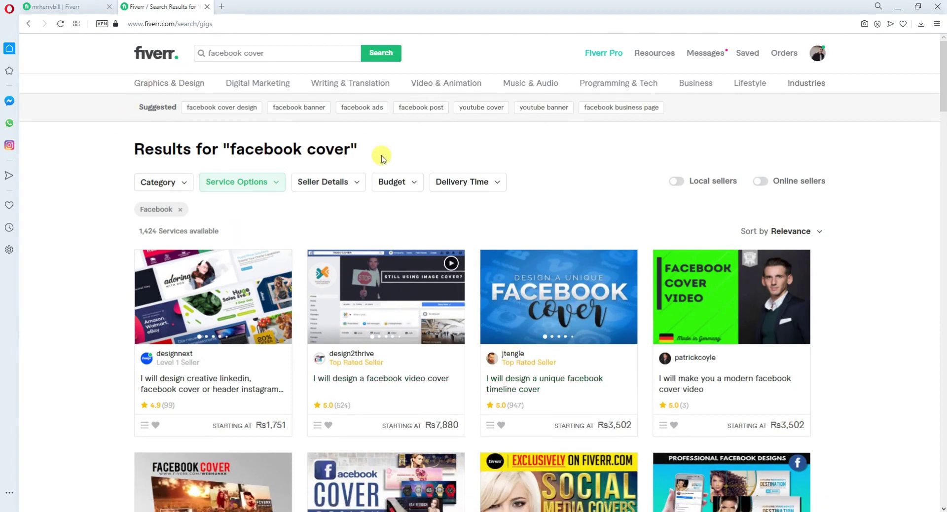
left_click(286, 49)
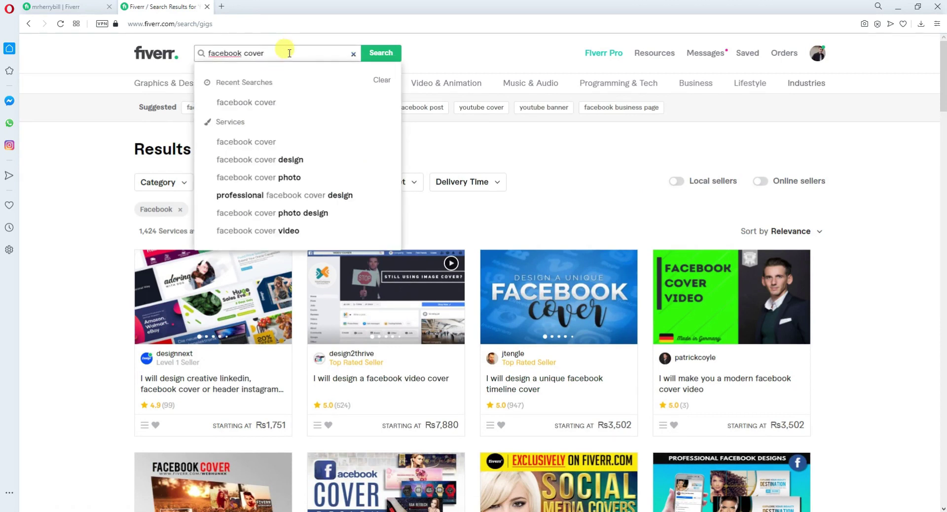
left_click(322, 158)
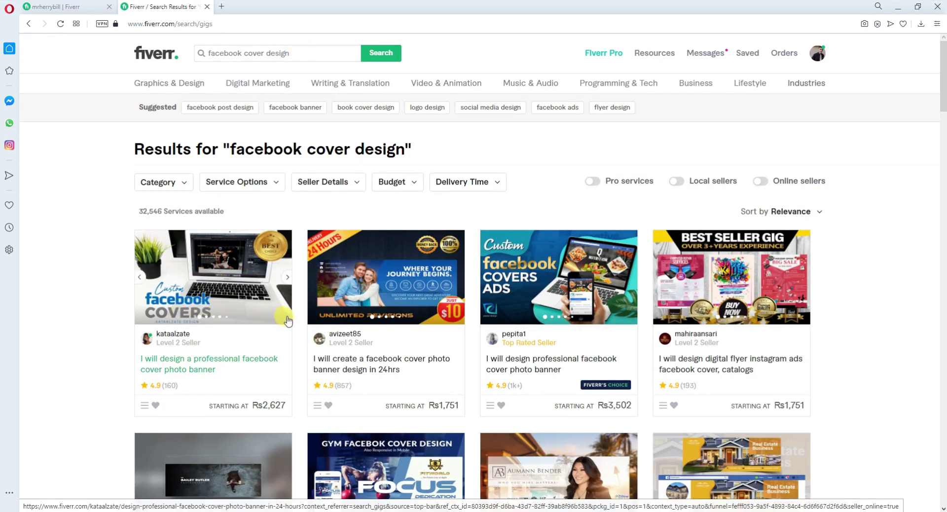
Open the gig "I will create a facebook cover photo banner design in 24hrs" in a new tab
scroll(289, 320, "down", 2)
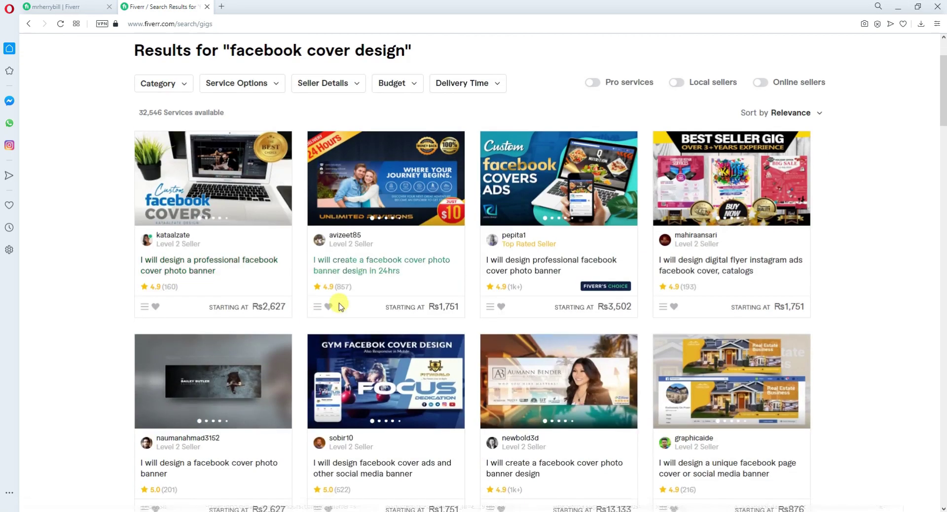
right_click(352, 273)
left_click(367, 275)
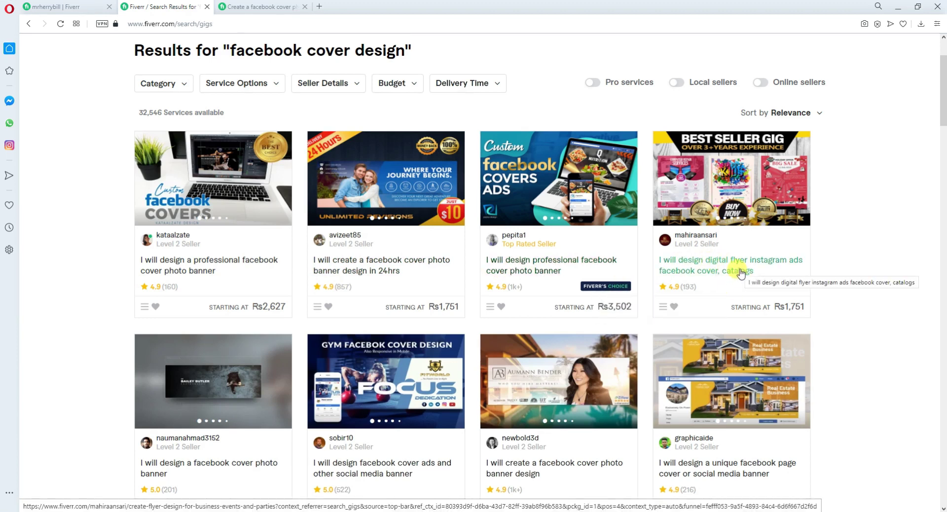
Open the Rs13,133 gig "I will create a facebook cover photo banner design" in a new tab
scroll(681, 263, "down", 1)
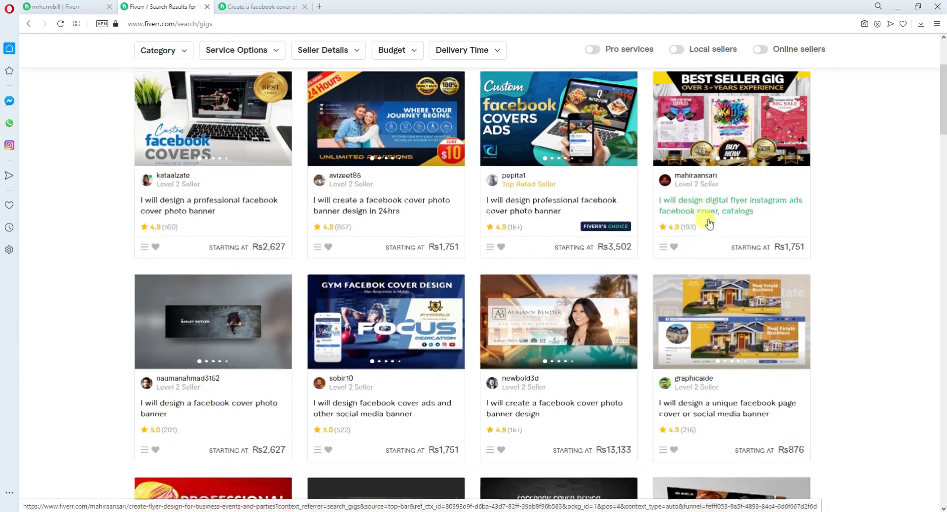
scroll(641, 217, "down", 1)
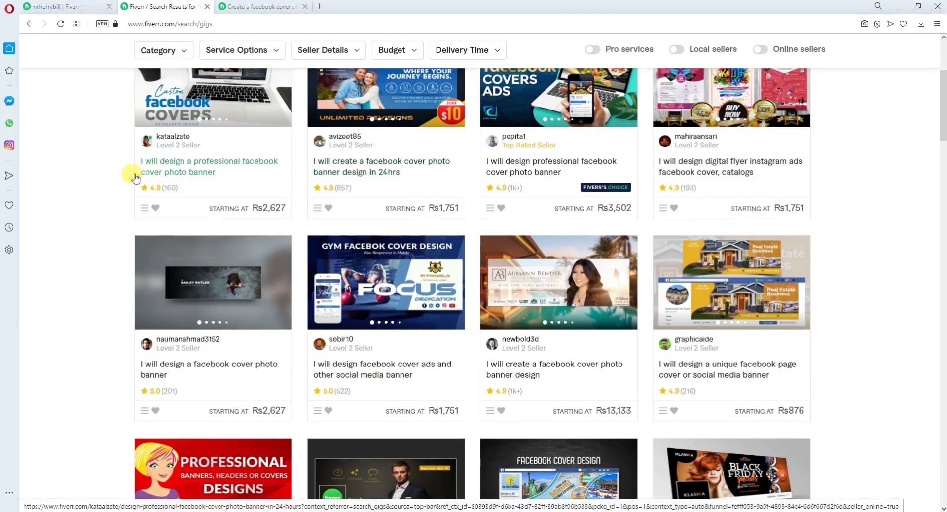
scroll(197, 296, "down", 1)
scroll(204, 302, "down", 1)
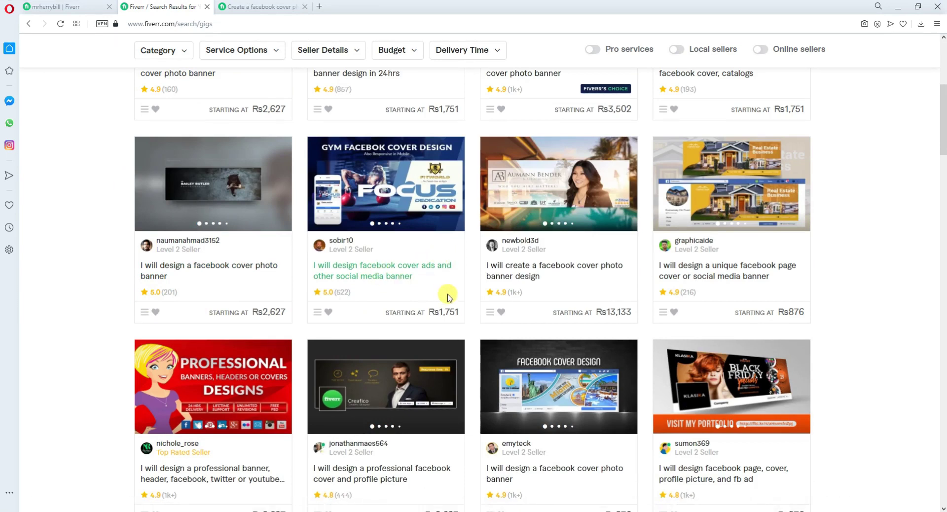
right_click(513, 275)
left_click(584, 294)
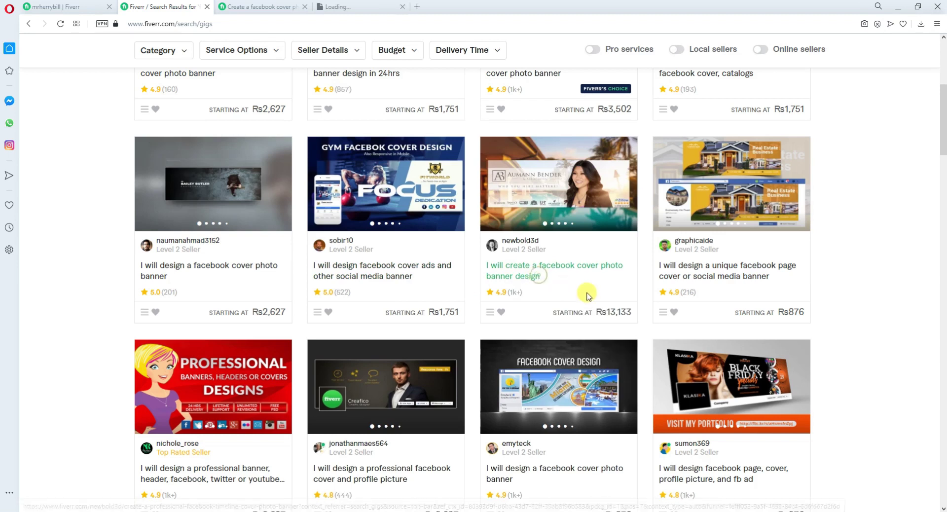
Open the Top Rated Seller's gig for a professional banner, header, facebook, twitter or youtube cover in a new tab
scroll(700, 272, "down", 3)
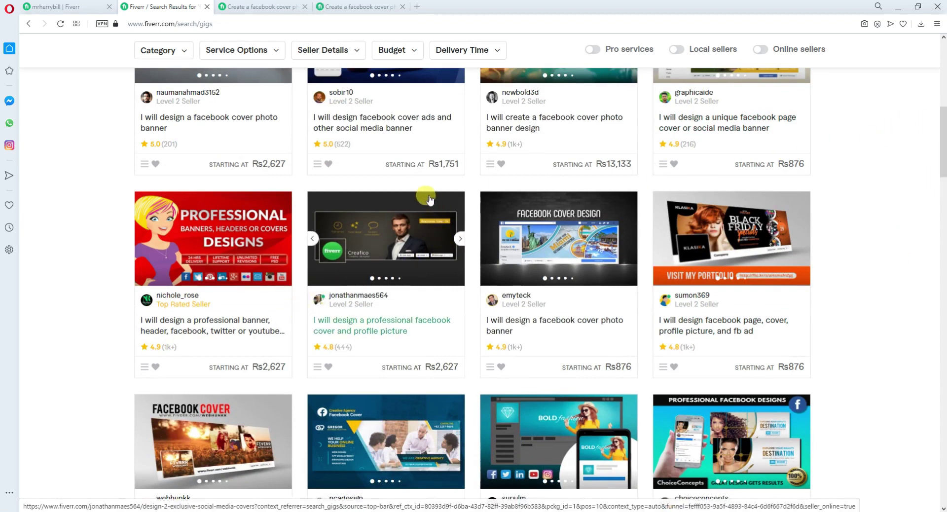
scroll(241, 297, "down", 1)
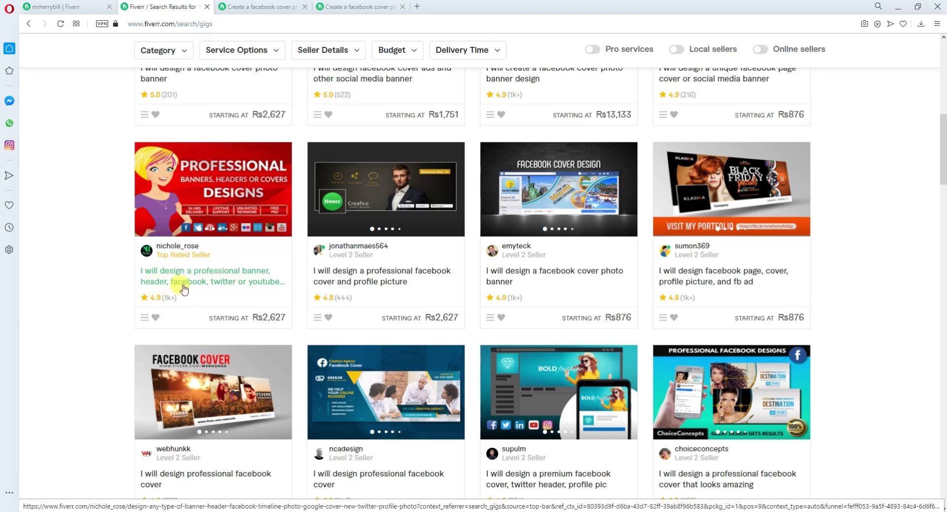
right_click(229, 275)
left_click(261, 284)
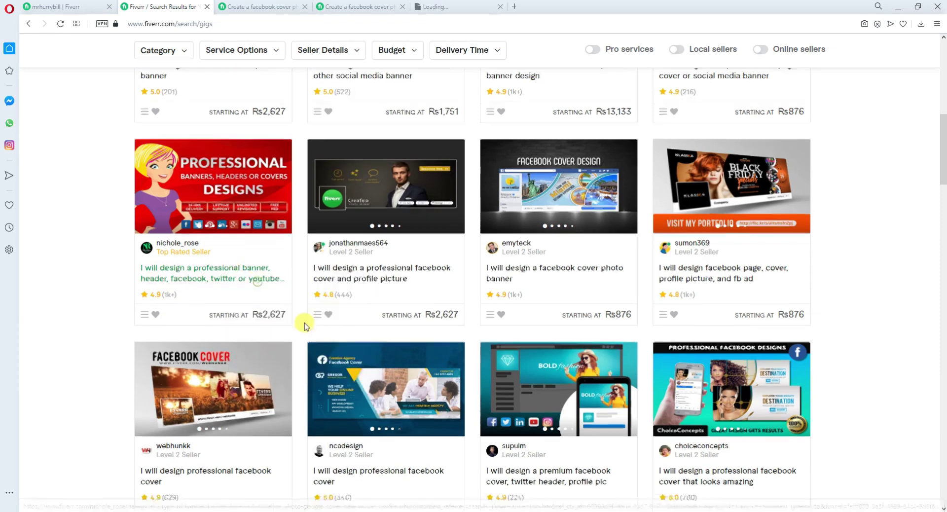
View the opened 24hrs cover photo gig and open a blank new-gig form from the seller profile
scroll(221, 300, "down", 4)
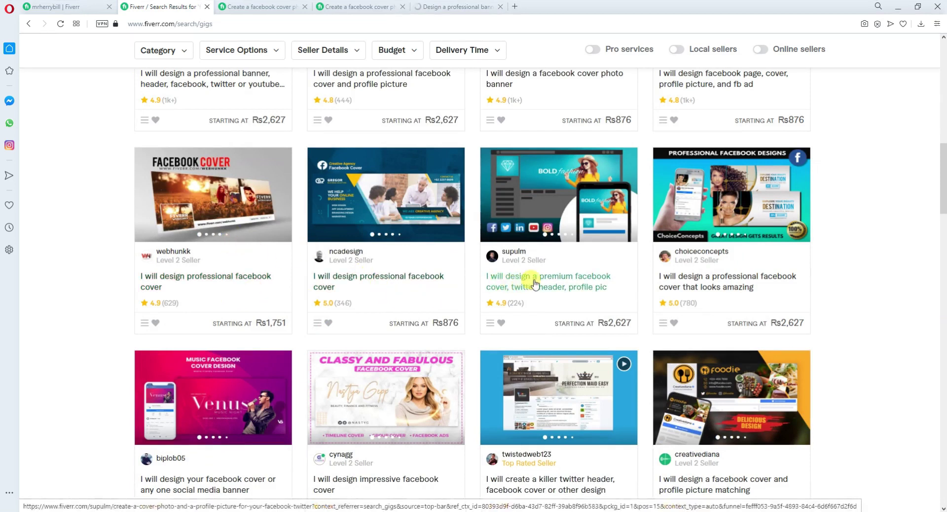
scroll(551, 280, "up", 1)
scroll(551, 280, "up", 8)
left_click(262, 7)
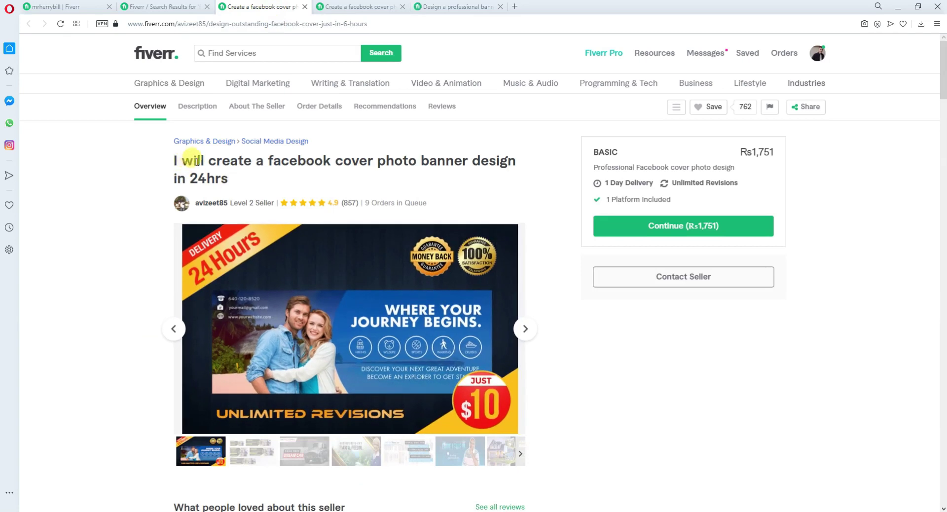
left_click(55, 7)
left_click(607, 324)
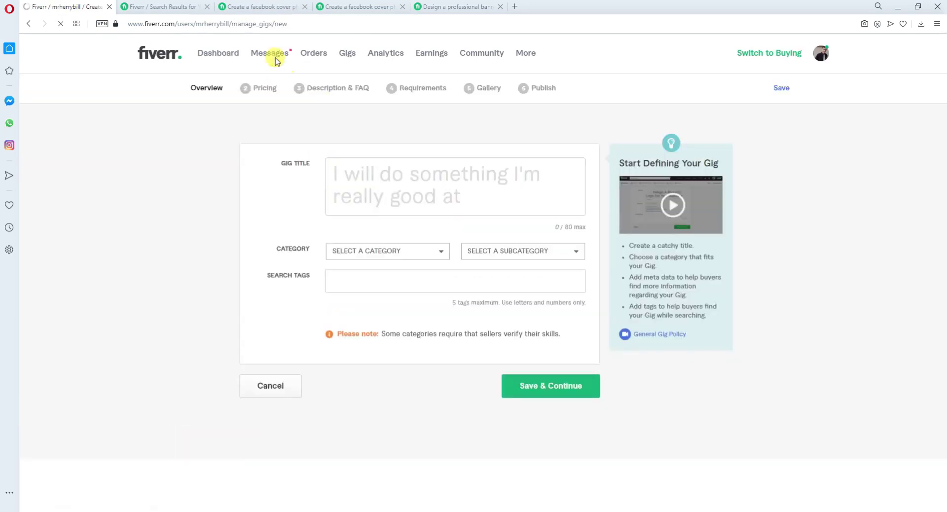
Compare the title wording of the three opened gigs, highlighting the service phrase in each title
left_click(246, 14)
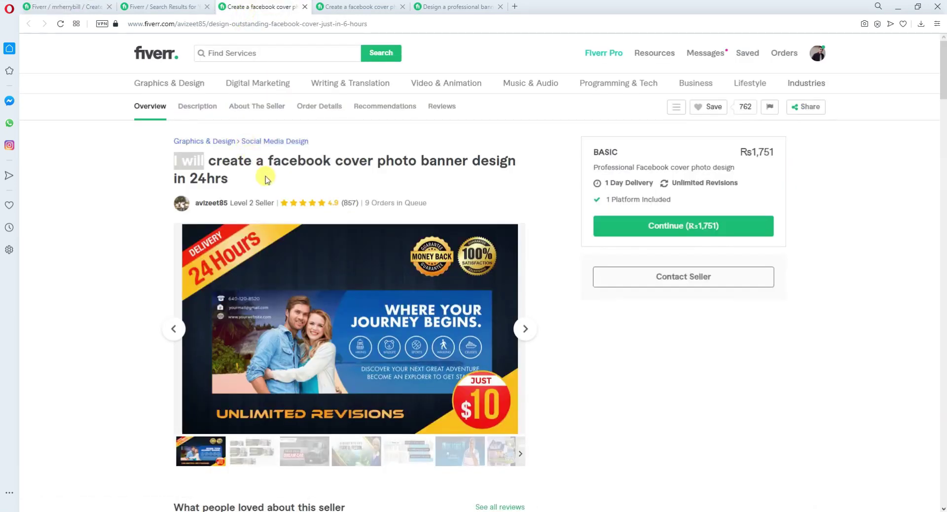
left_click_drag(230, 159, 504, 157)
key("ctrl+Tab")
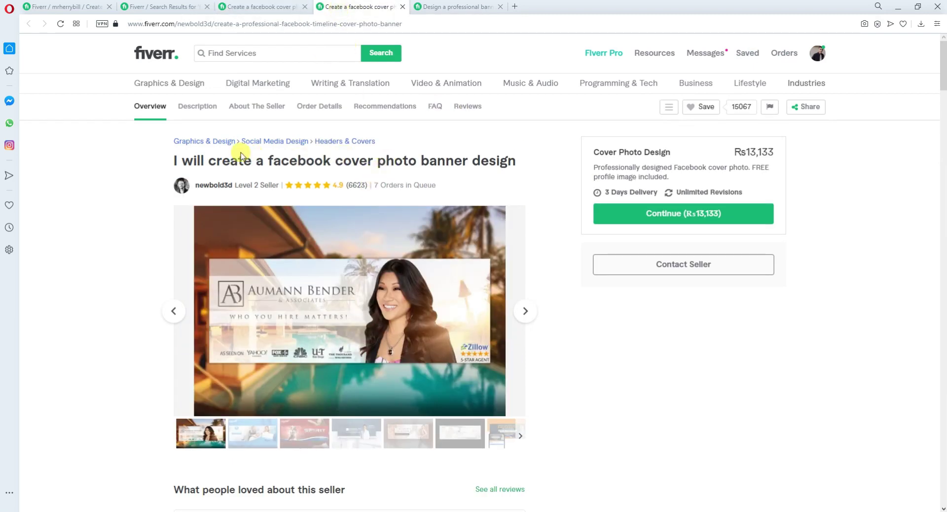
left_click_drag(260, 154, 516, 164)
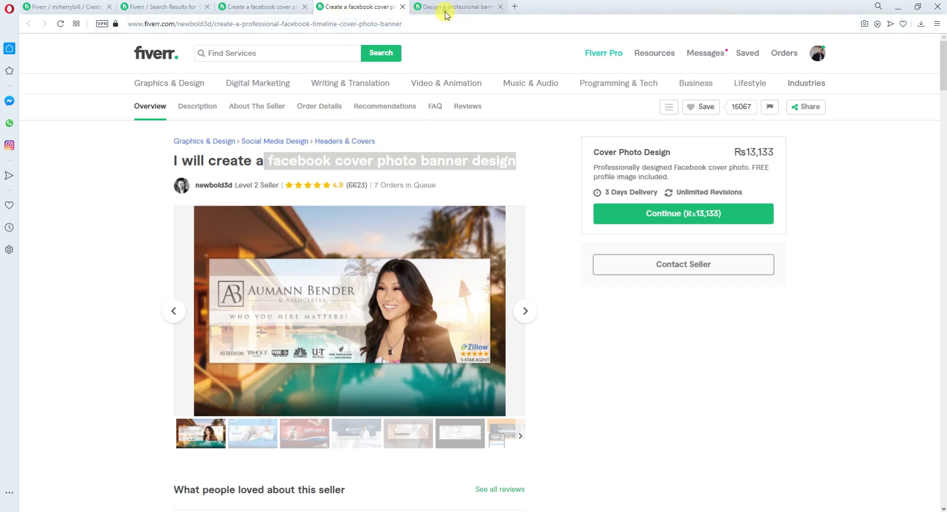
left_click(445, 7)
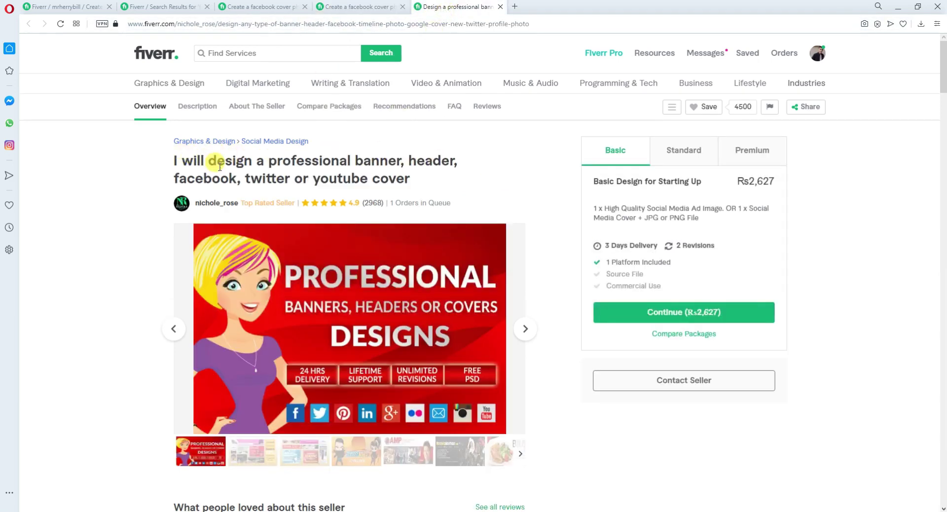
left_click_drag(211, 161, 474, 172)
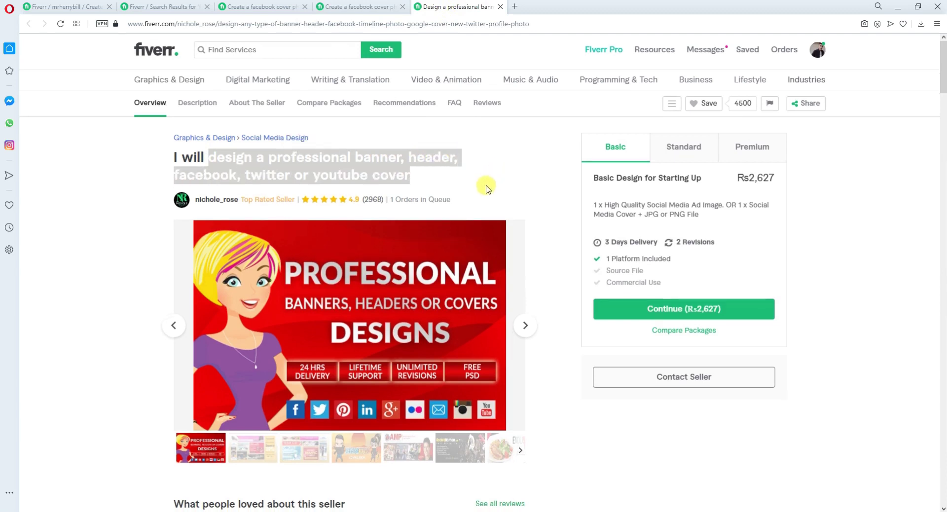
Look through the professional banner gig's page and recheck the title of the Rs13,133 cover photo gig
scroll(477, 222, "down", 4)
scroll(477, 222, "up", 3)
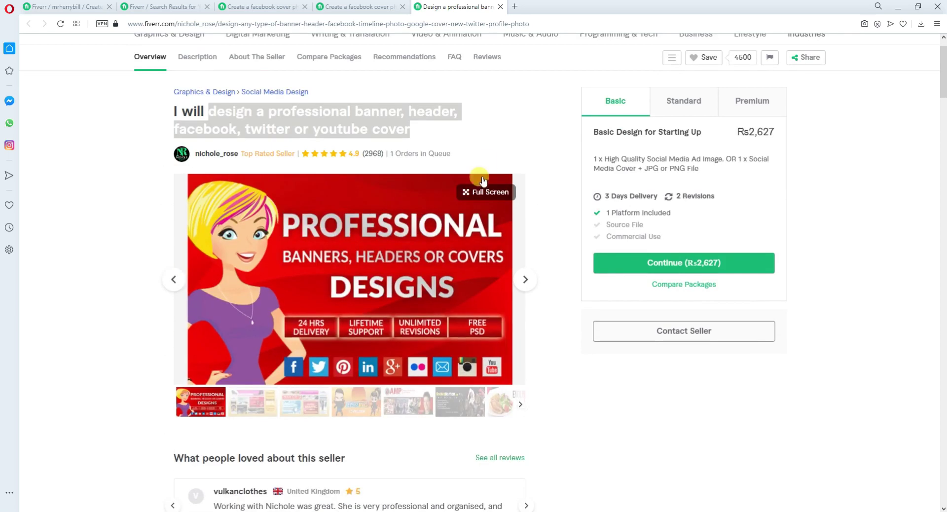
left_click(419, 128)
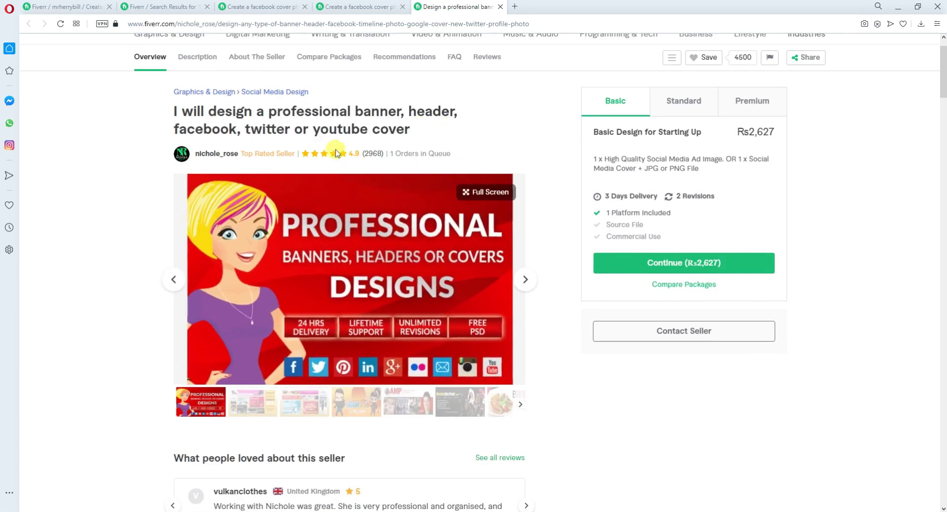
scroll(466, 222, "down", 7)
scroll(449, 133, "up", 8)
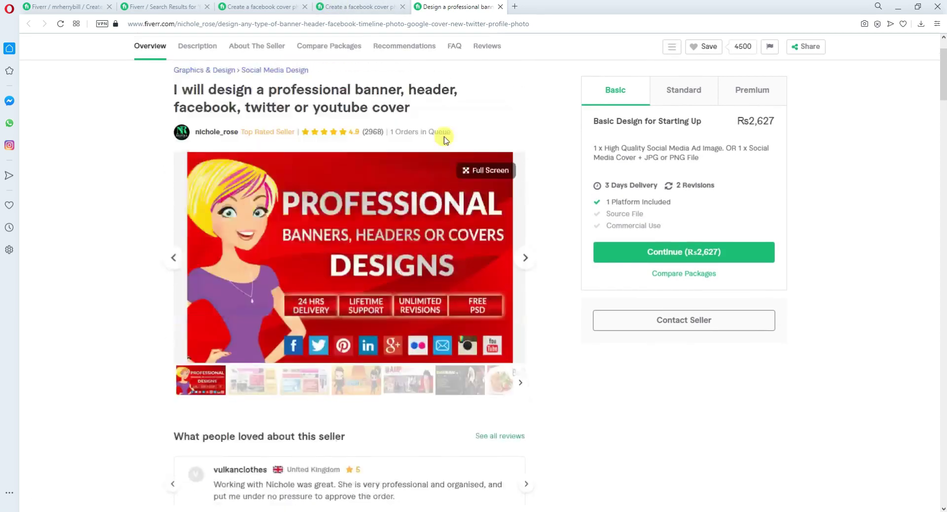
left_click(366, 9)
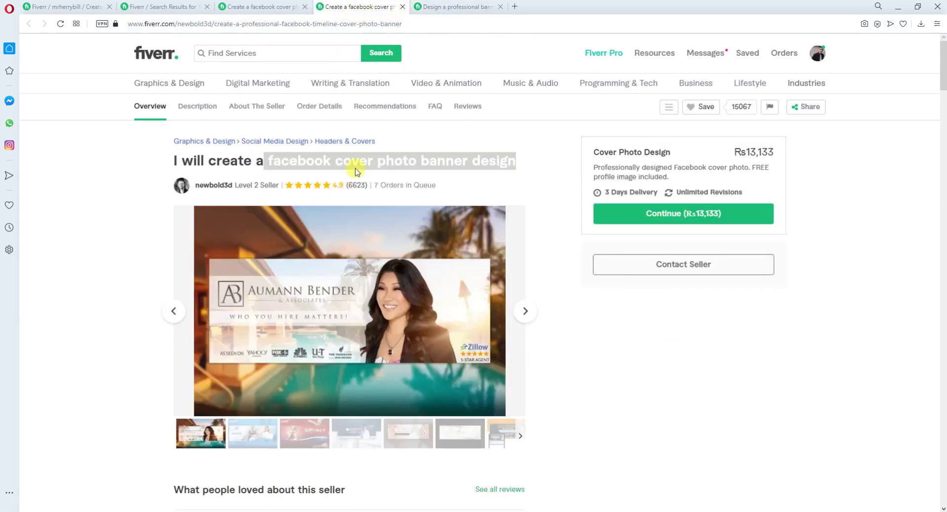
left_click(360, 173)
left_click(422, 7)
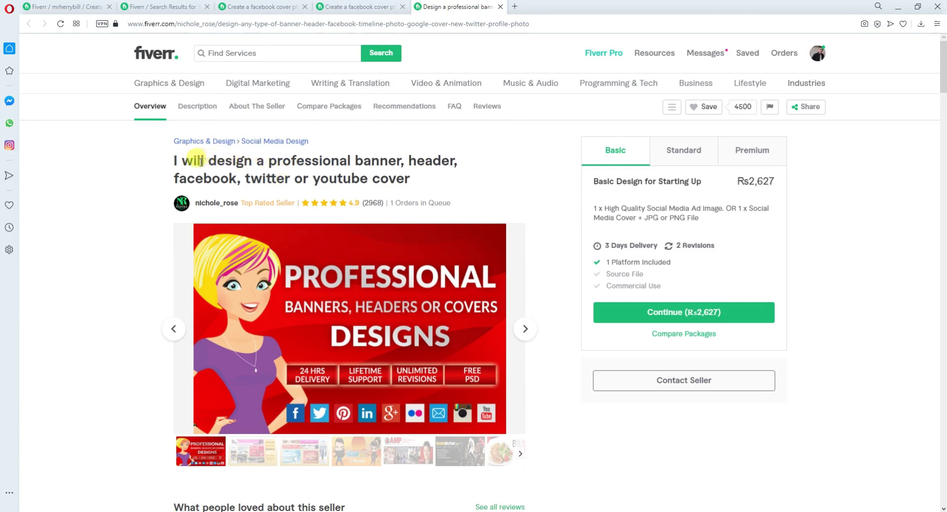
left_click_drag(202, 162, 351, 160)
right_click(337, 158)
left_click(356, 168)
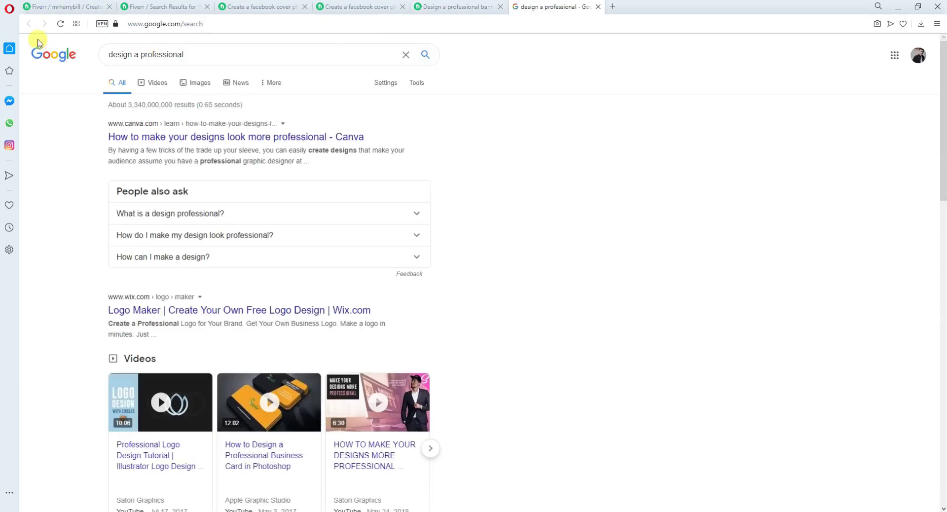
left_click(58, 9)
left_click(413, 182)
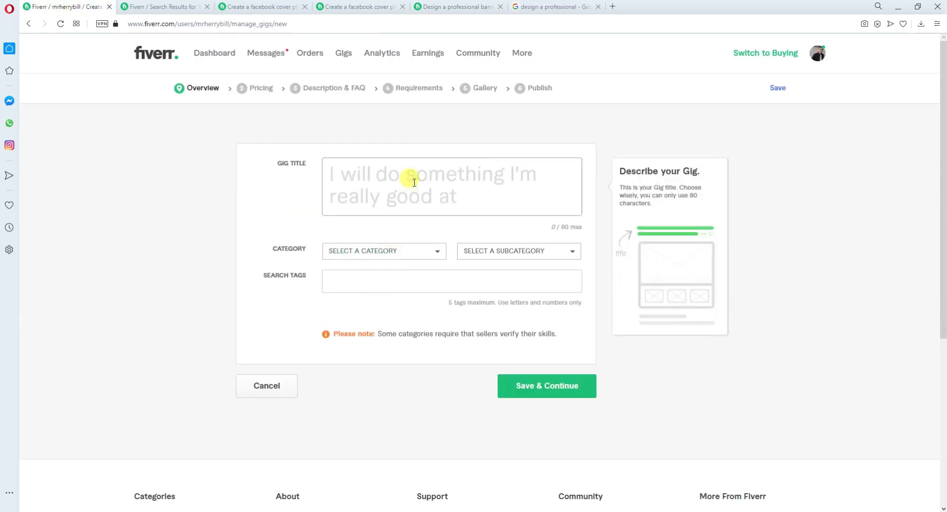
type("Earn Money")
key("ctrl+a")
key("BackSpace")
Copy "design a professional" from the professional banner gig's title into the new gig's title after "I will"
left_click(455, 6)
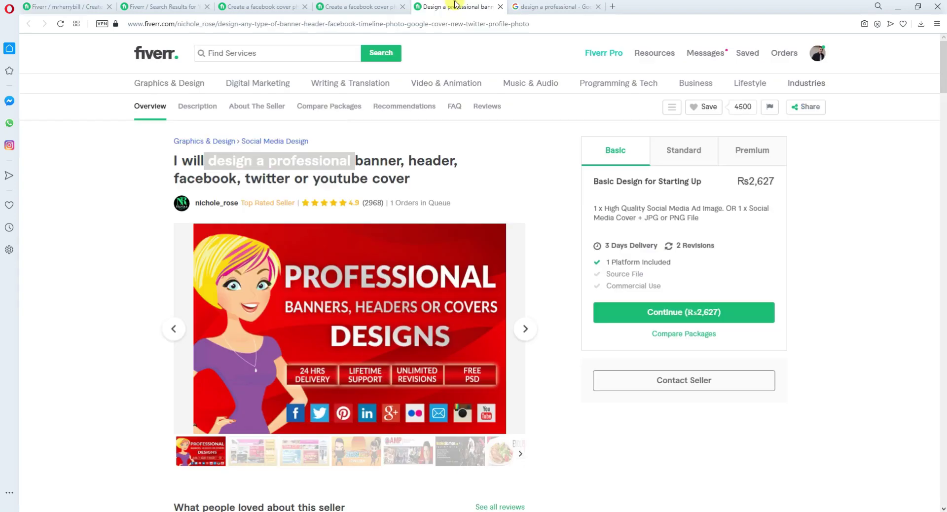
right_click(312, 162)
left_click(335, 201)
left_click(60, 7)
left_click(380, 187)
key("ctrl+v")
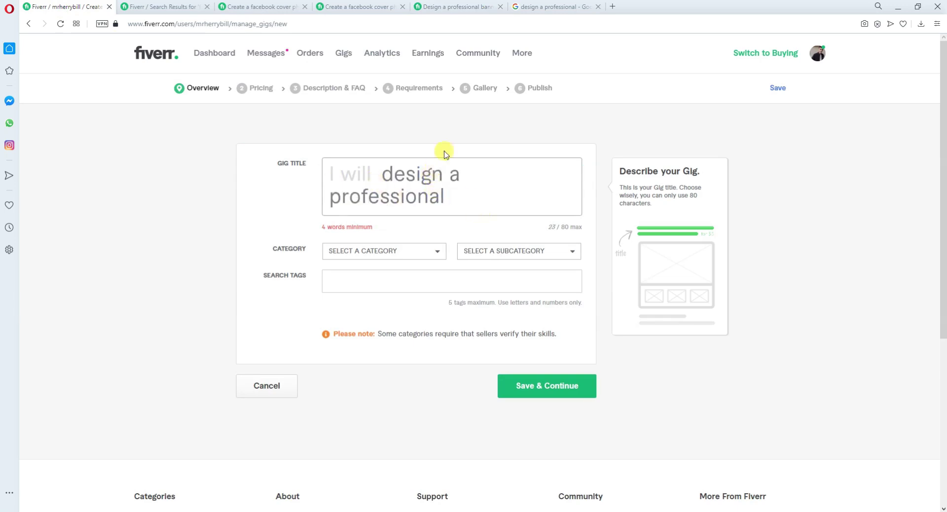
Append "facebook cover photo" from the 24hrs gig's title to the new gig's title and correct the spelling to "Facebook"
left_click(455, 7)
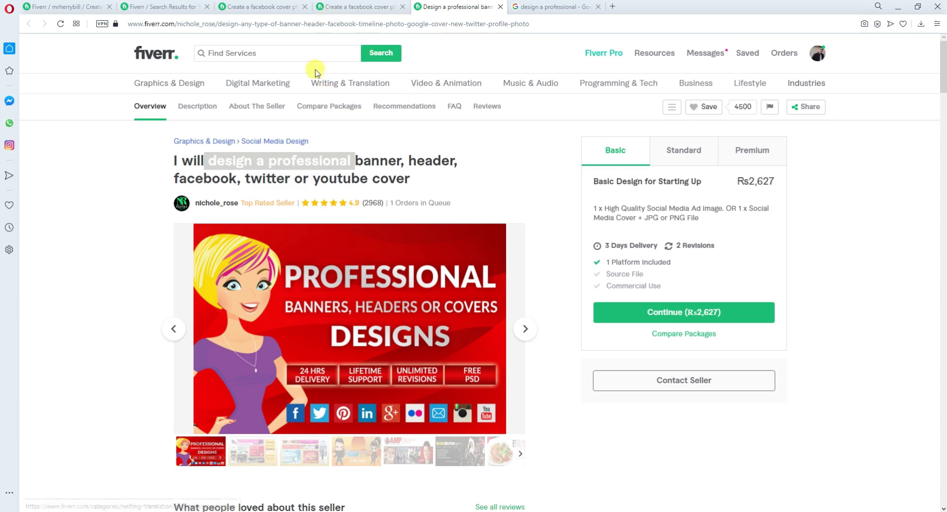
left_click(254, 7)
left_click(271, 190)
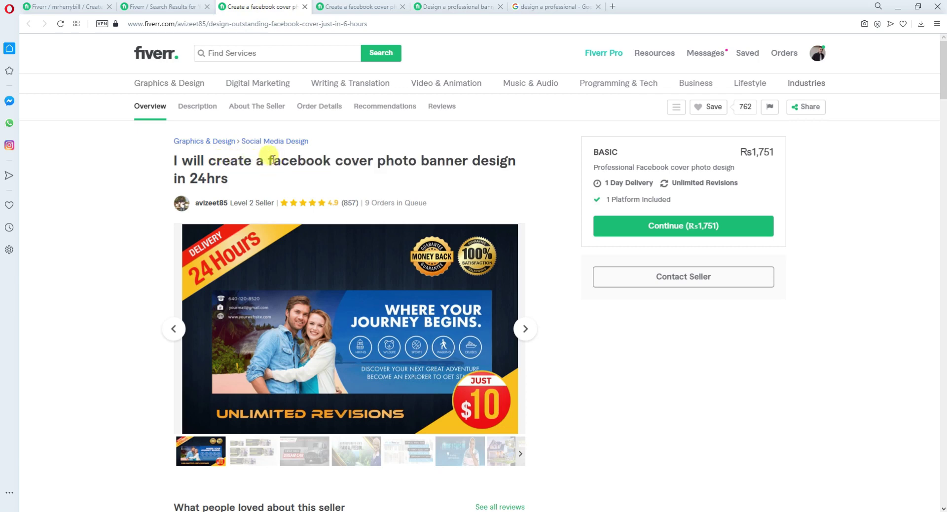
left_click_drag(269, 159, 410, 158)
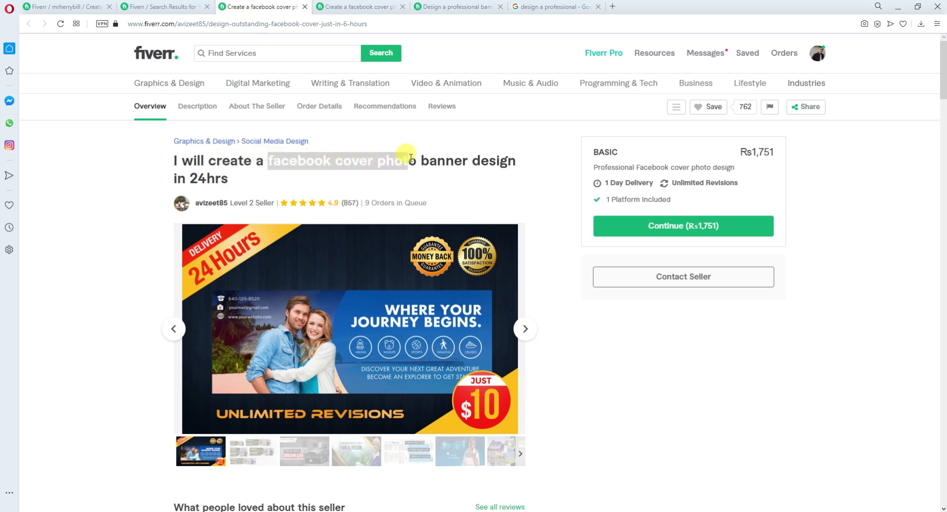
right_click(416, 158)
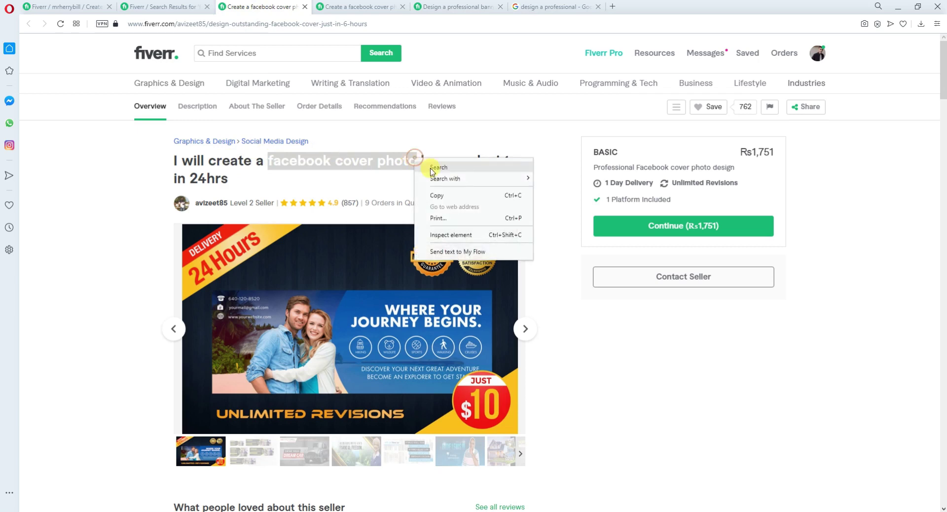
left_click(445, 196)
left_click(89, 6)
left_click(369, 176)
key("ctrl+v")
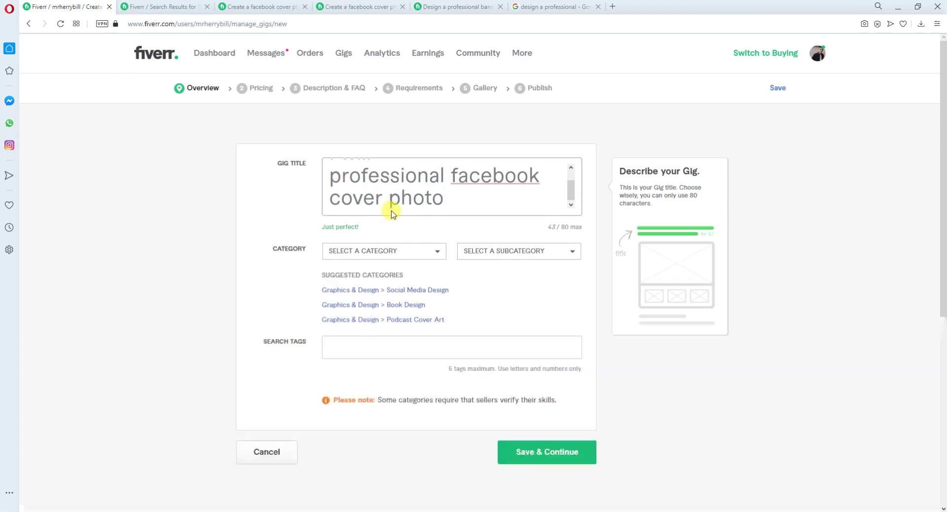
right_click(538, 179)
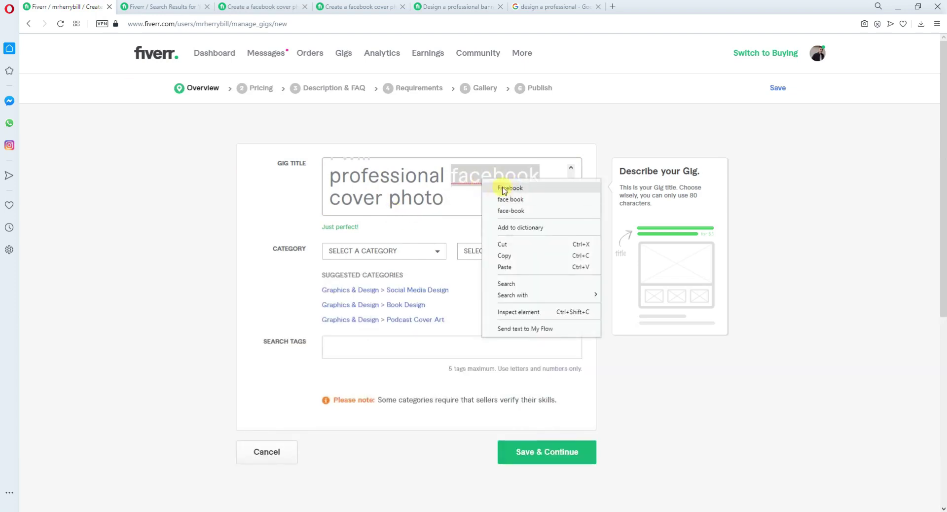
left_click(554, 183)
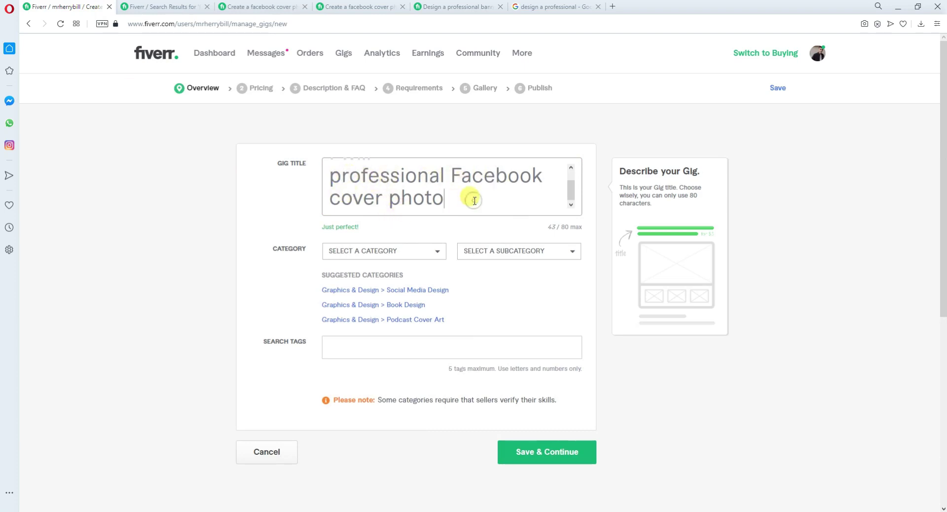
Compare the titles of the two Facebook cover photo gigs with the wording of the new gig's title
left_click(355, 6)
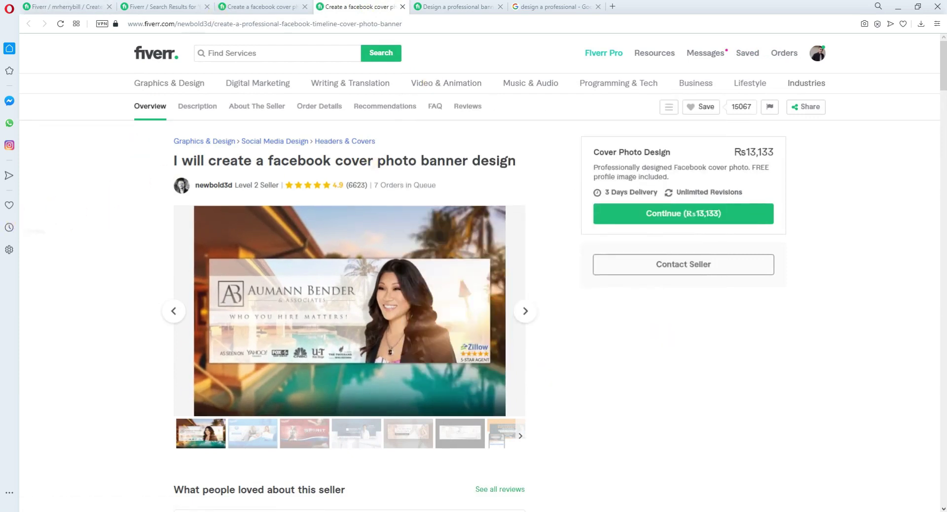
left_click(261, 6)
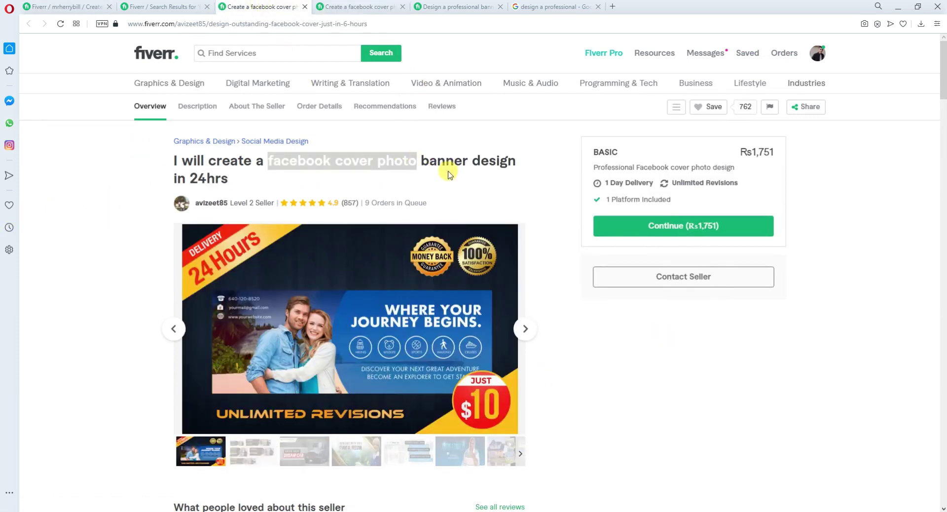
left_click(448, 175)
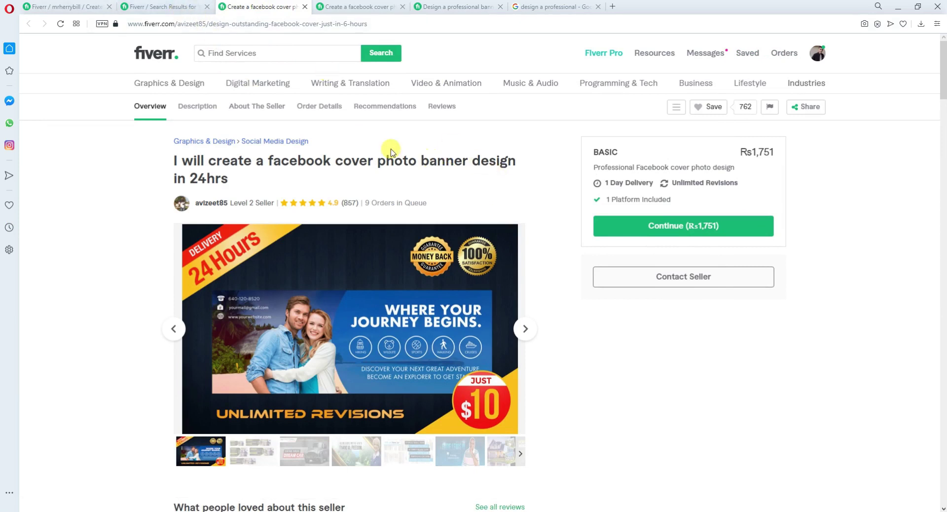
left_click(66, 6)
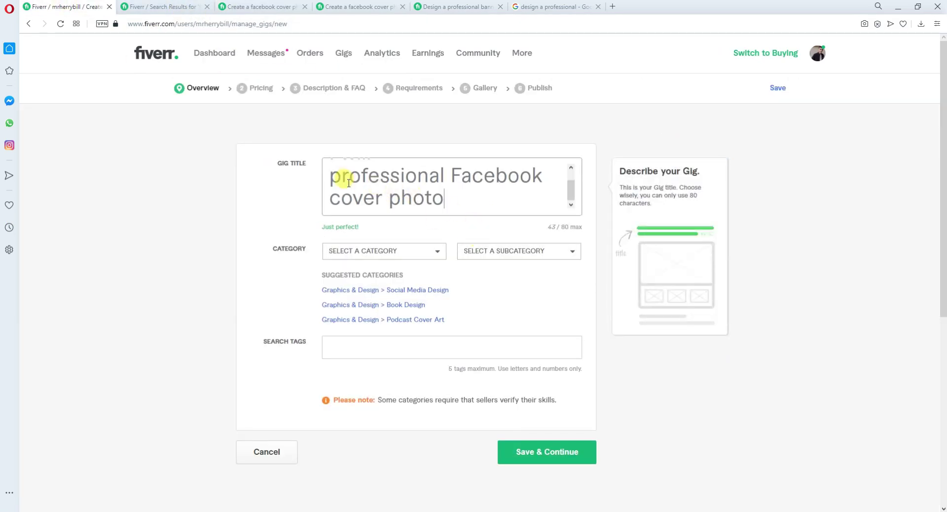
scroll(432, 187, "up", 1)
scroll(416, 198, "down", 1)
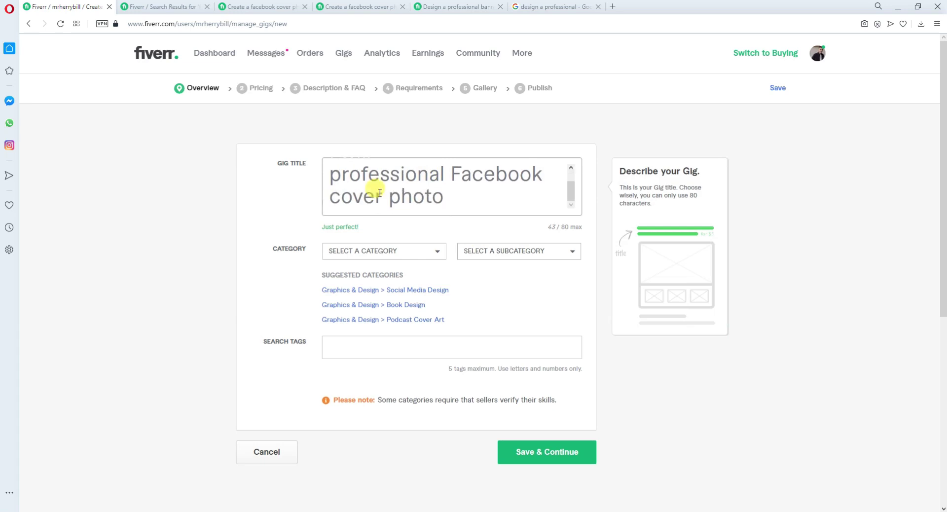
left_click(502, 199)
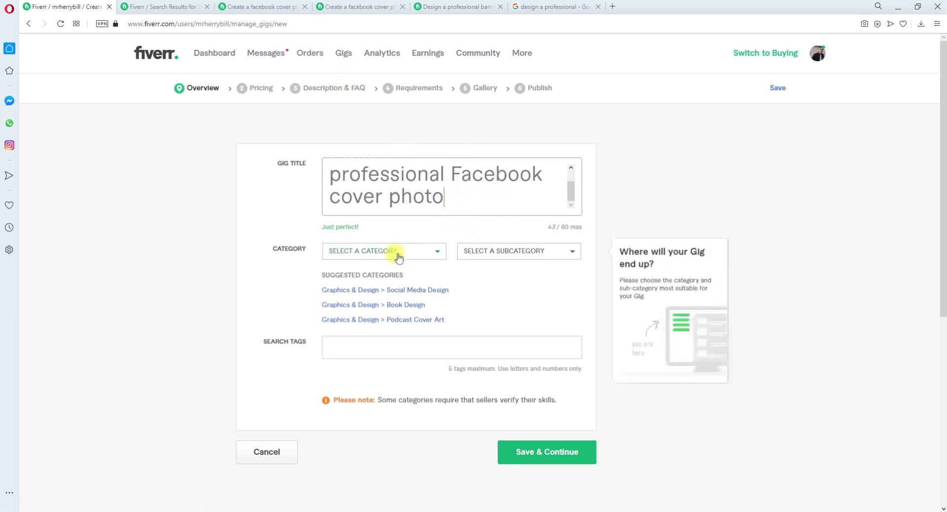
Set the new gig's category to Graphics & Design and check it against the category of the 24hrs gig
left_click(354, 253)
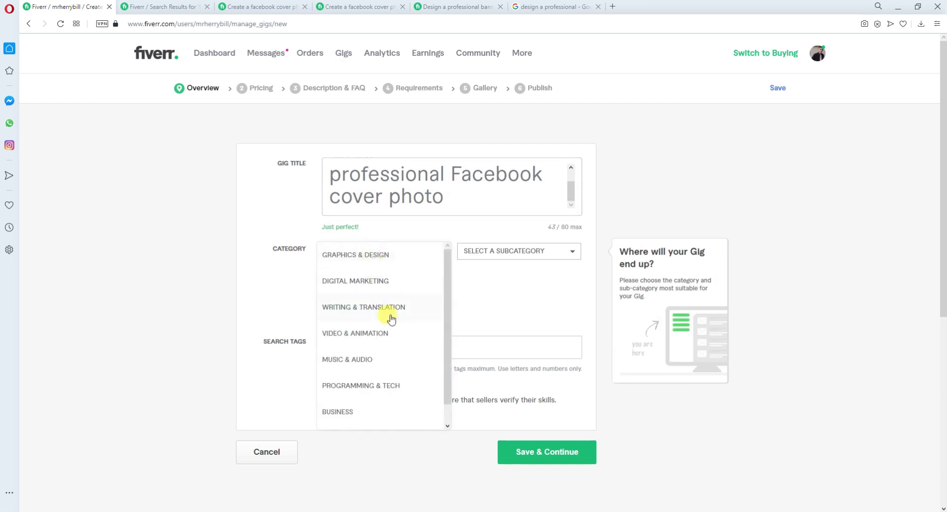
left_click(370, 255)
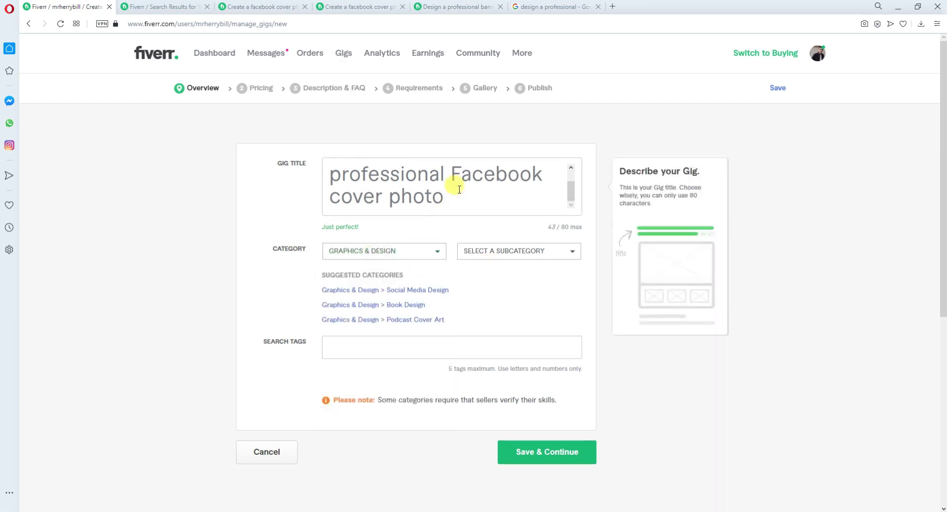
left_click(279, 7)
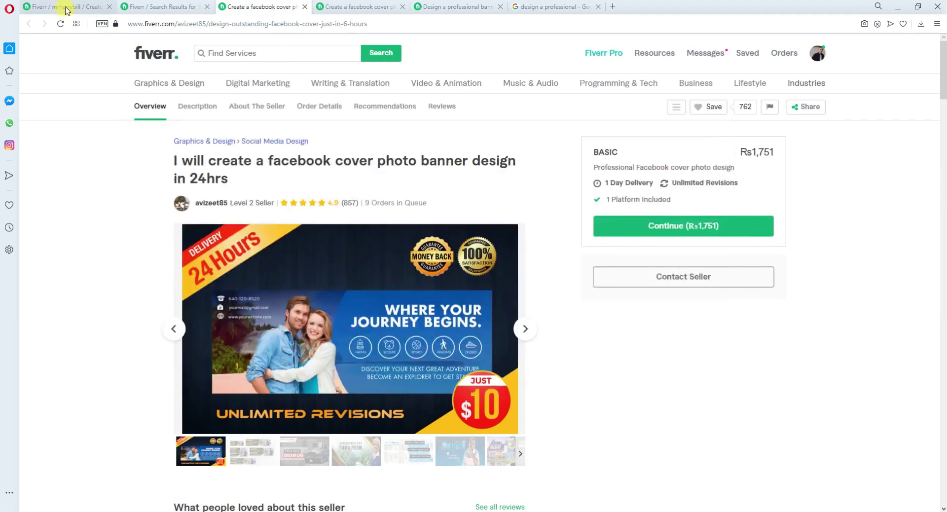
left_click(66, 6)
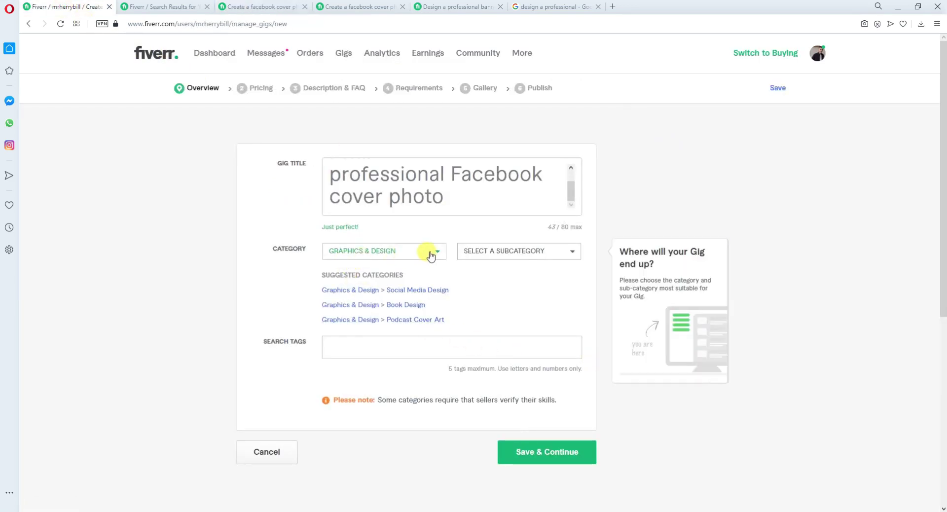
Look through the Graphics & Design subcategories and set the new gig's subcategory to Web Banners
left_click(491, 254)
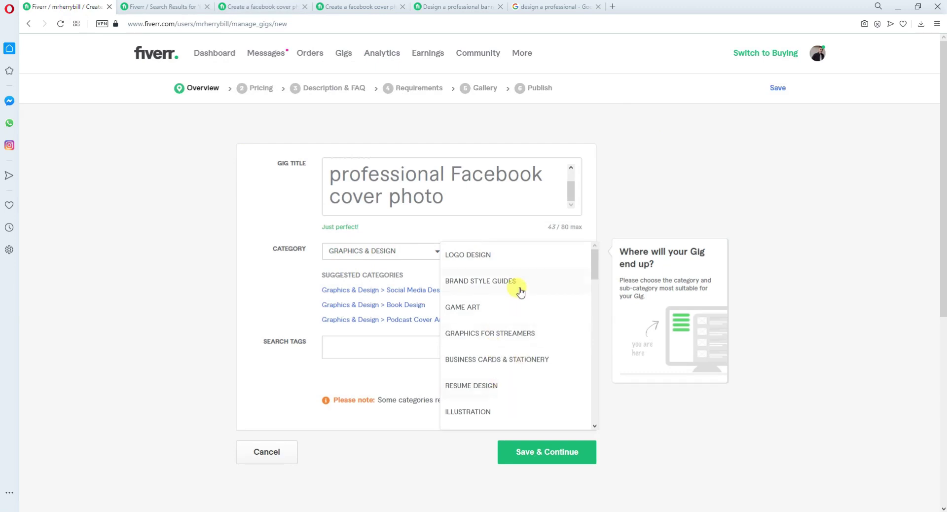
scroll(523, 361, "down", 1)
scroll(523, 361, "down", 1)
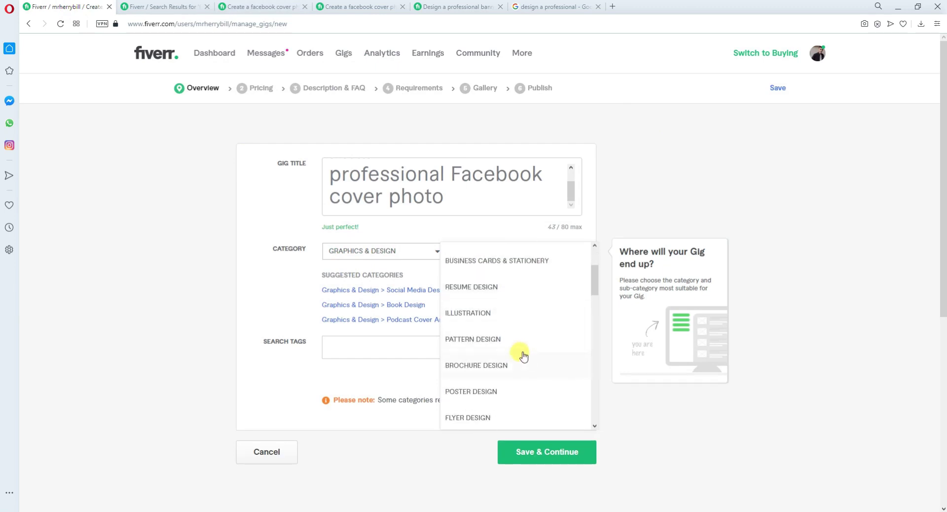
scroll(524, 347, "down", 1)
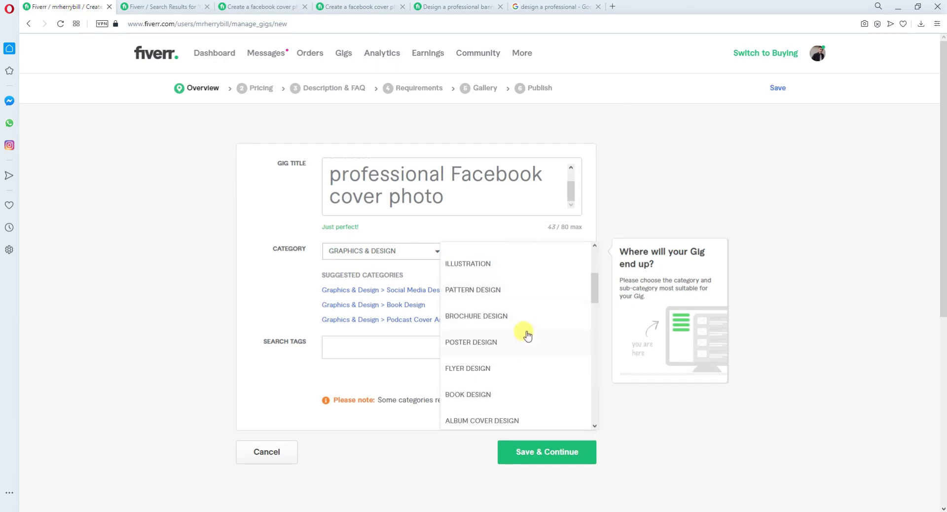
scroll(508, 352, "down", 1)
scroll(508, 354, "down", 2)
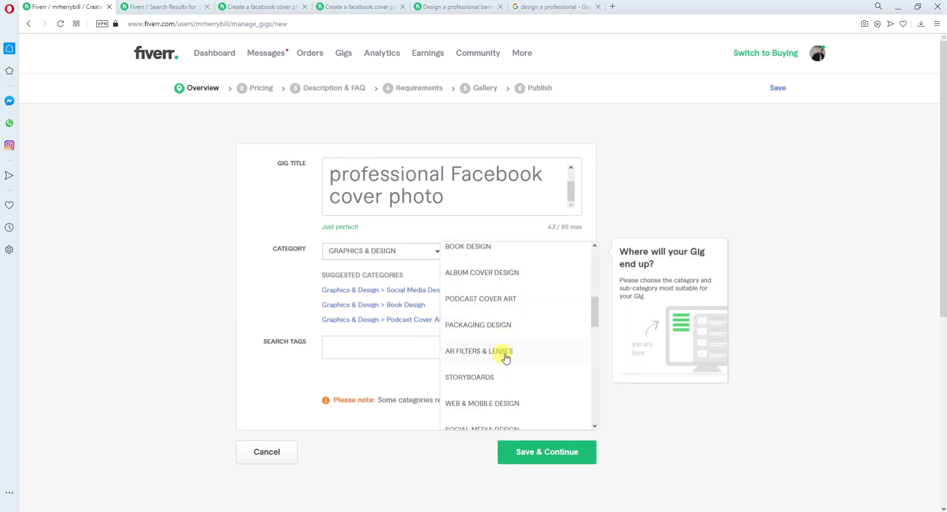
scroll(506, 357, "down", 4)
scroll(521, 347, "up", 1)
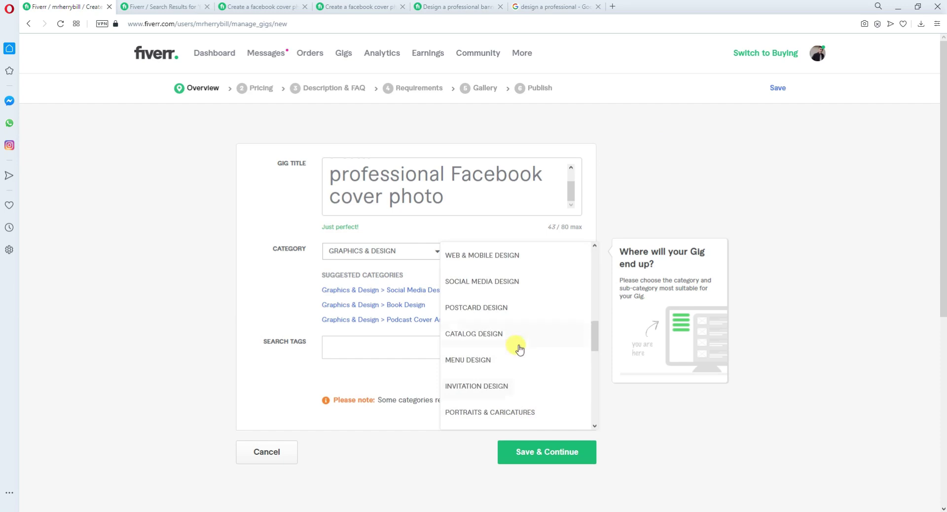
scroll(527, 350, "down", 1)
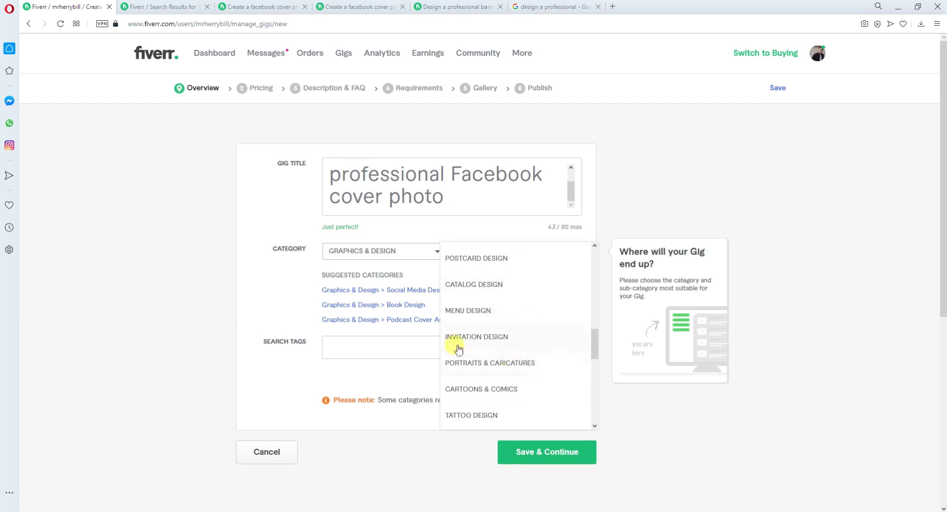
scroll(503, 370, "down", 1)
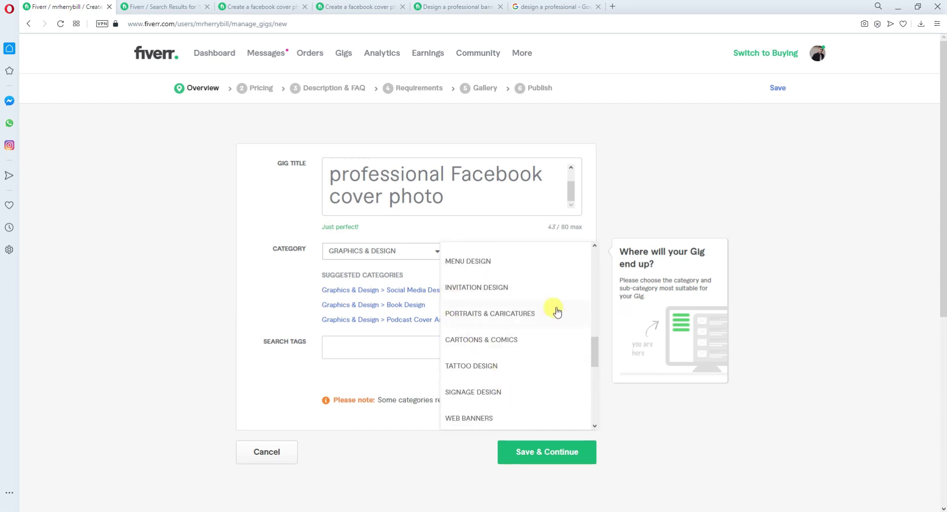
scroll(521, 348, "down", 1)
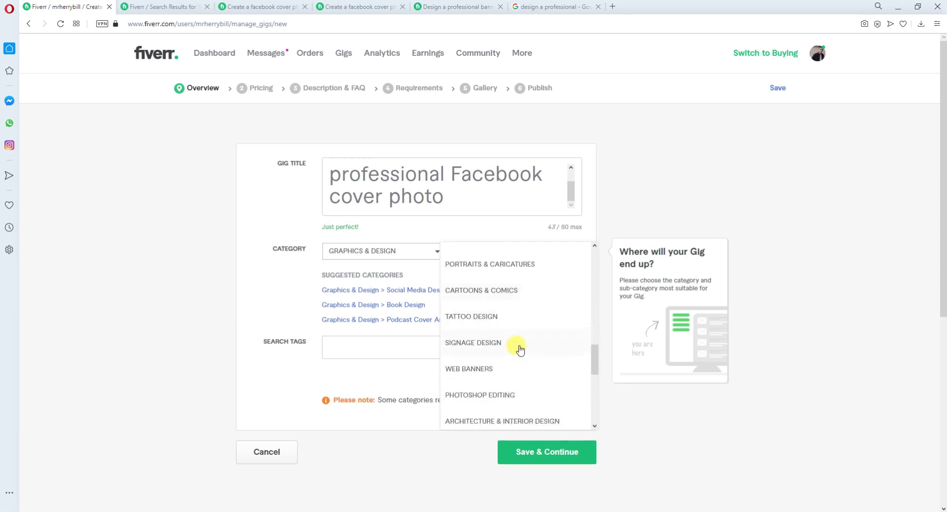
scroll(487, 354, "down", 2)
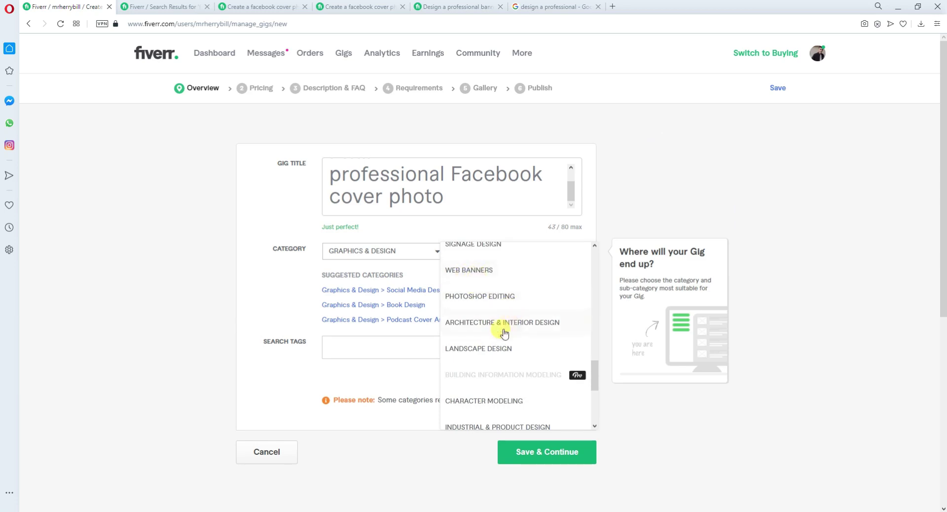
scroll(486, 353, "down", 1)
scroll(480, 354, "down", 1)
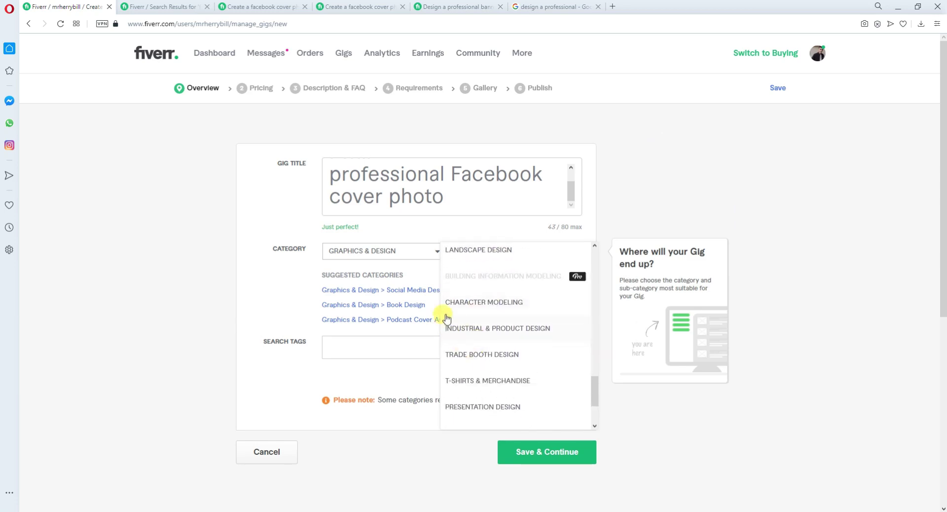
scroll(463, 320, "down", 1)
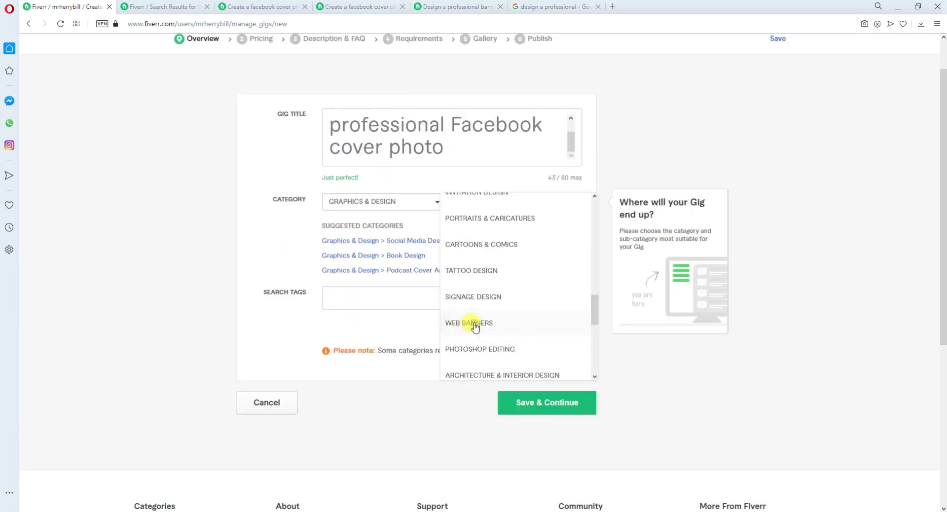
left_click(476, 324)
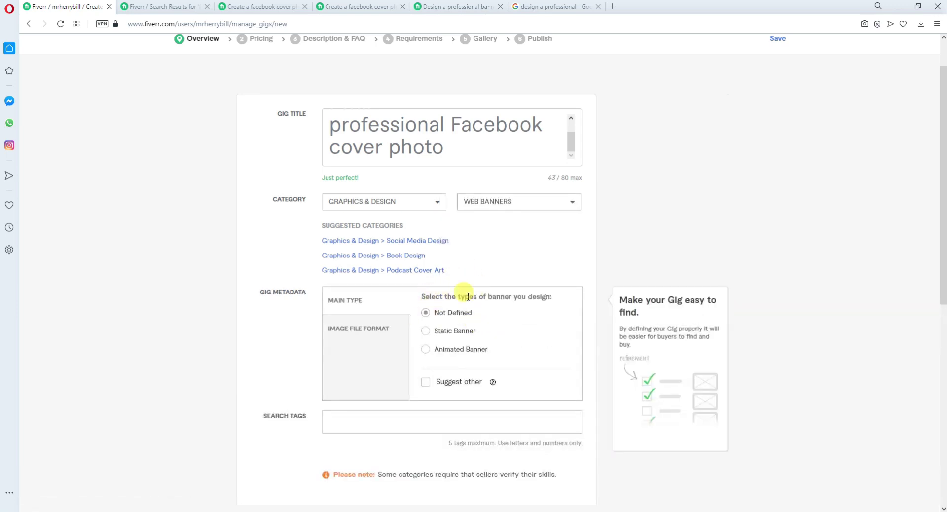
View the metadata options for the Web Banners subcategory and reopen the subcategory list
scroll(478, 227, "down", 1)
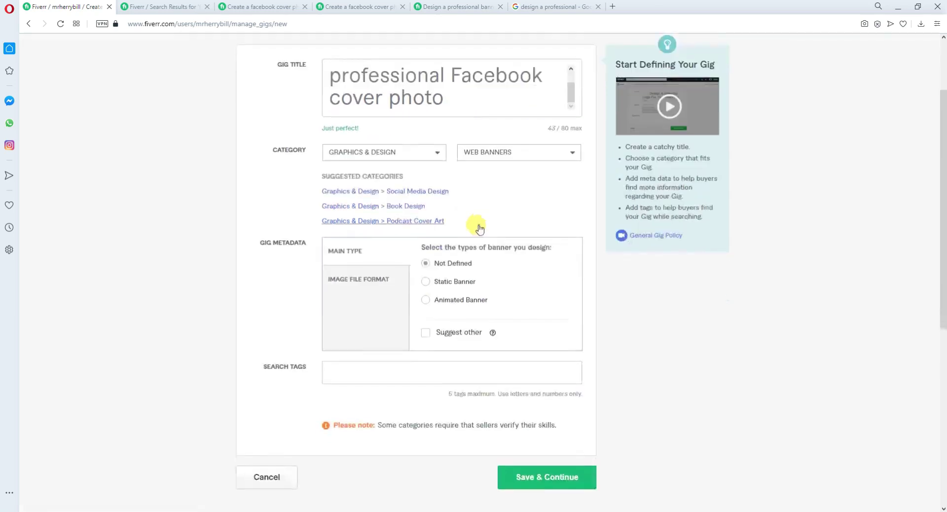
left_click(502, 151)
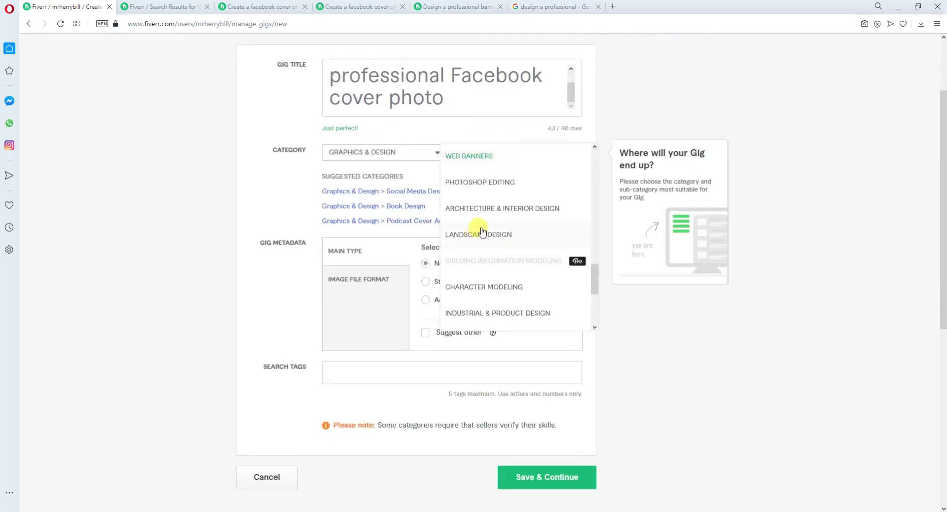
scroll(481, 229, "up", 1)
Examine the professional banner, header and social cover gig's images, packages and description, and check the 24hrs Facebook cover gig
left_click(447, 7)
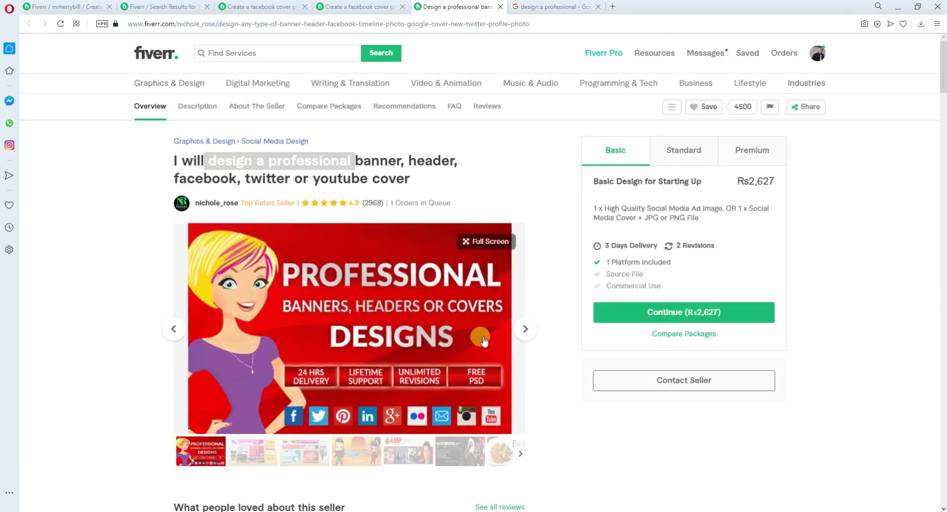
scroll(445, 277, "down", 2)
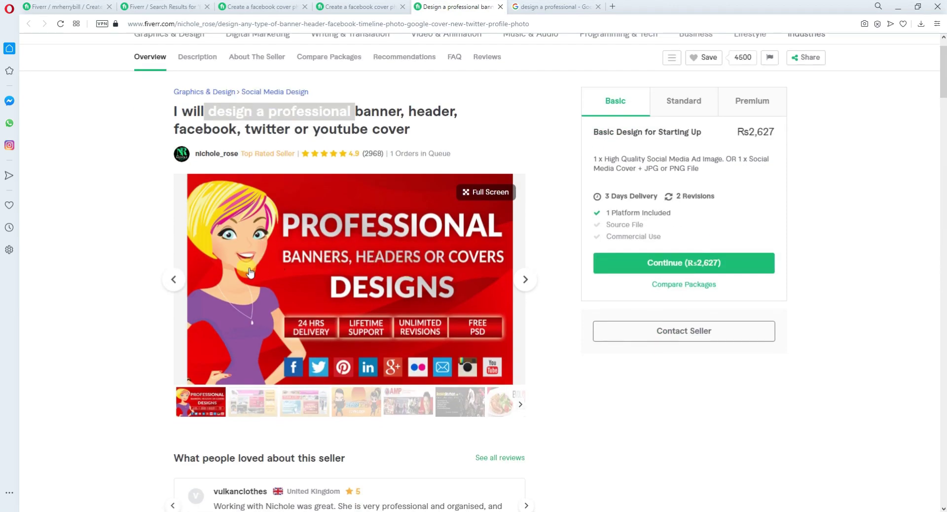
scroll(375, 225, "down", 4)
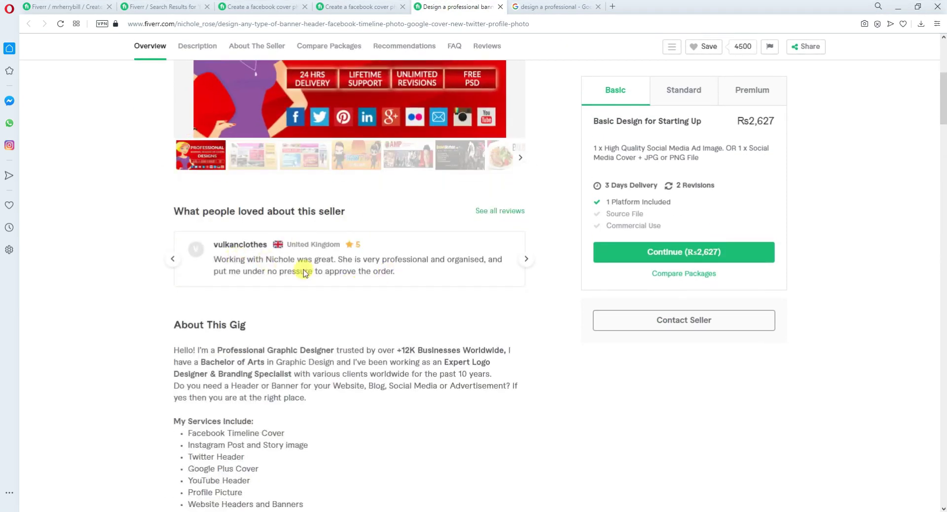
scroll(307, 269, "down", 2)
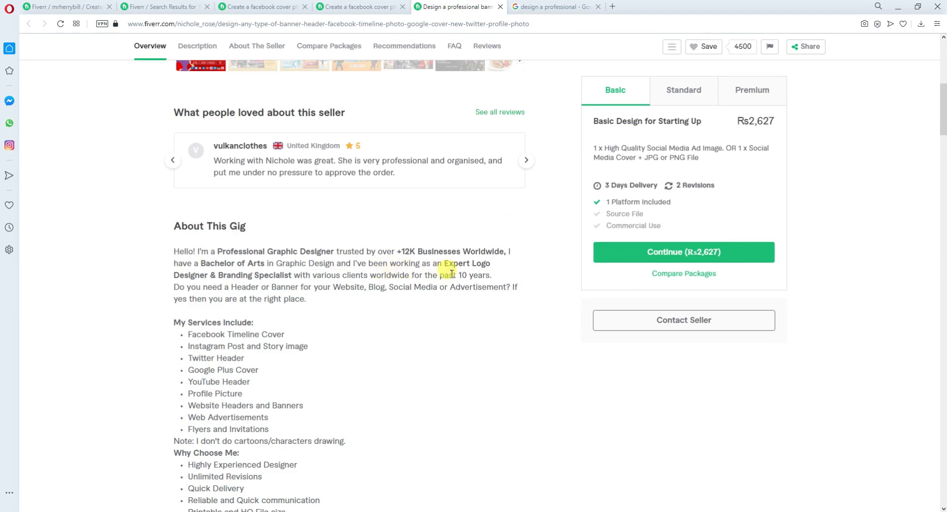
scroll(452, 274, "up", 5)
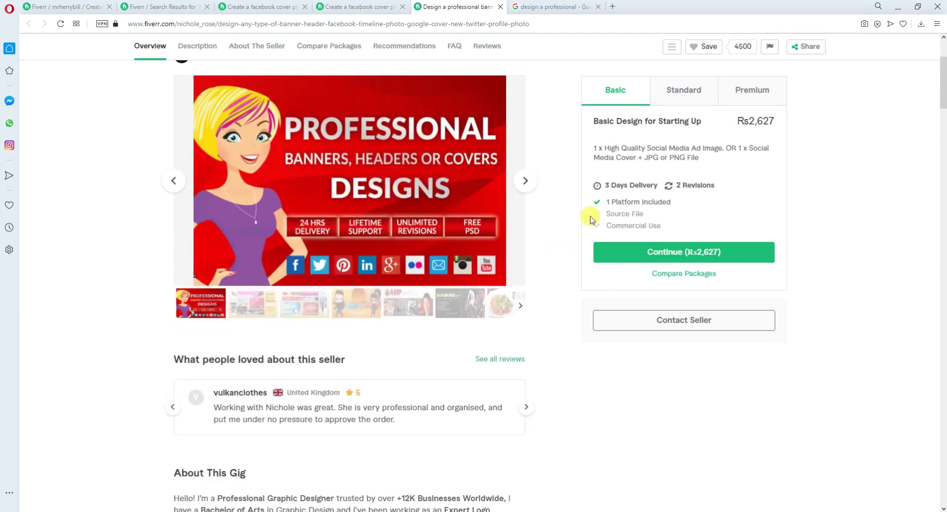
scroll(575, 280, "down", 1)
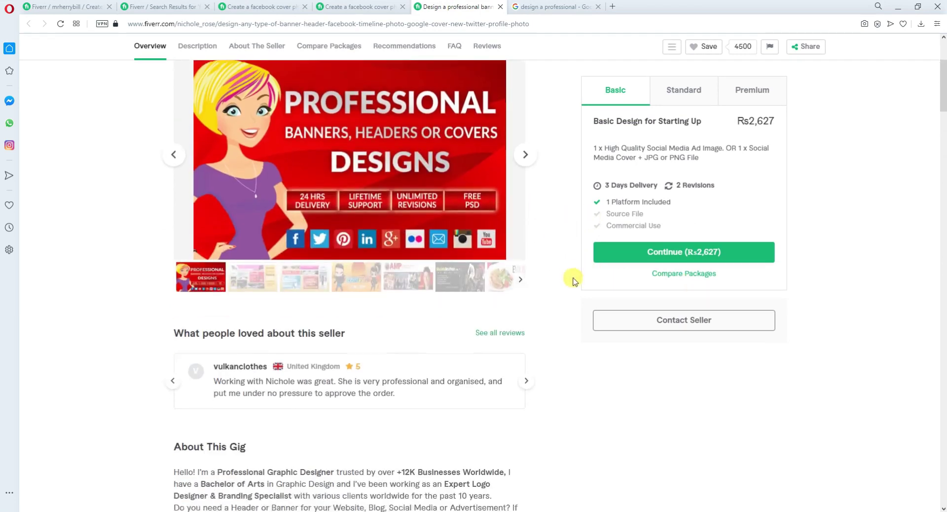
scroll(378, 270, "down", 5)
scroll(296, 328, "down", 2)
scroll(302, 315, "up", 3)
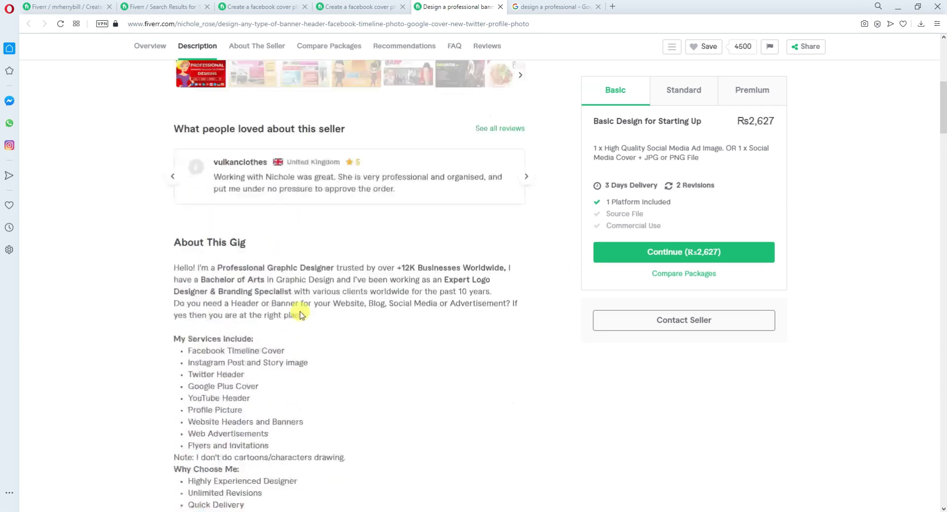
left_click(267, 11)
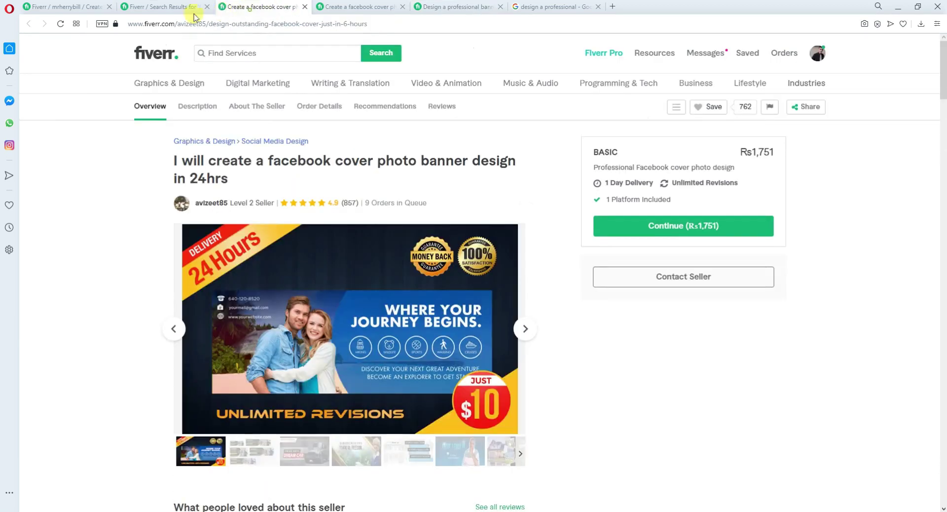
Return to the new gig, choose Web Banners as its subcategory and set its main type to Static Banner
left_click(101, 8)
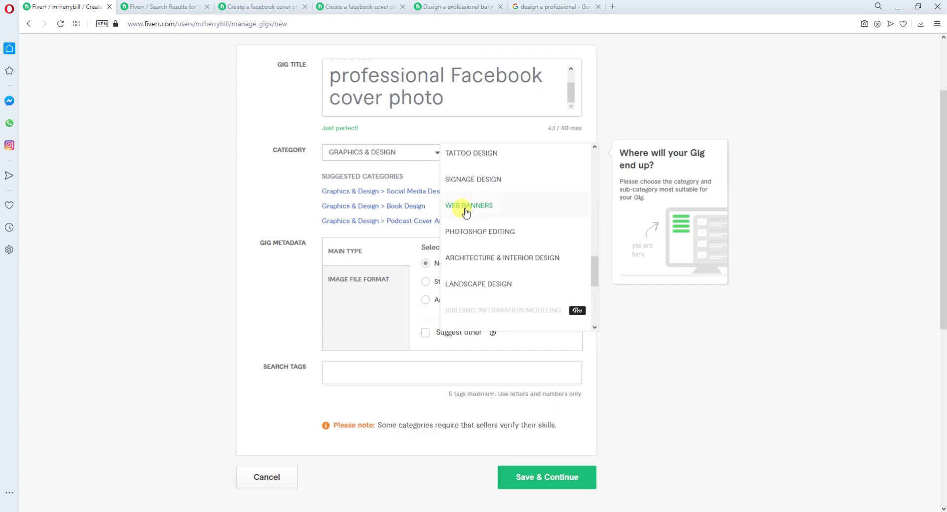
left_click(500, 213)
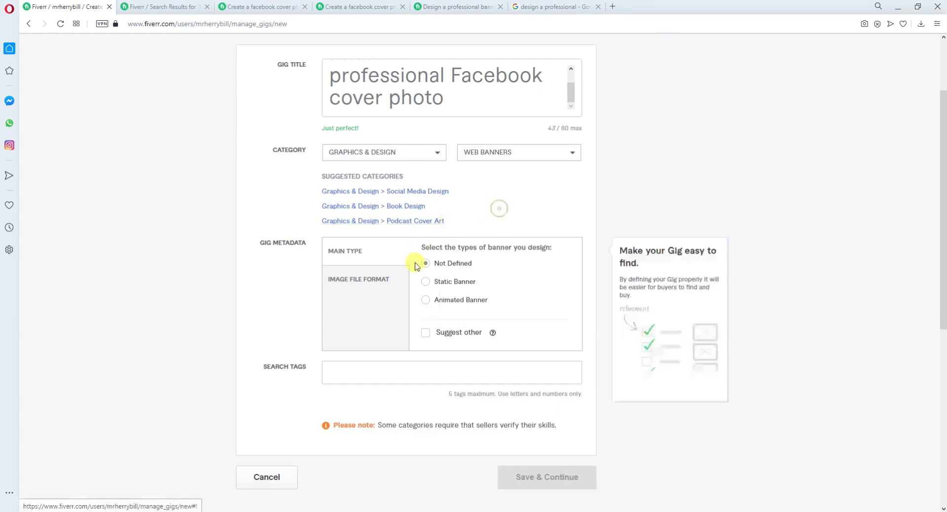
left_click(426, 283)
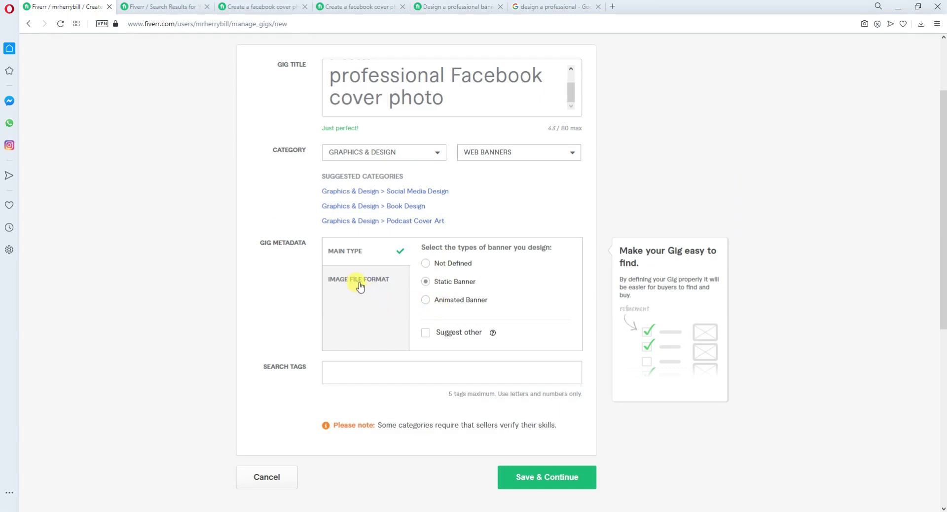
left_click(426, 334)
left_click(425, 333)
Select JPG, PDF and PNG as the image file formats in the gig metadata
left_click(356, 277)
left_click(426, 294)
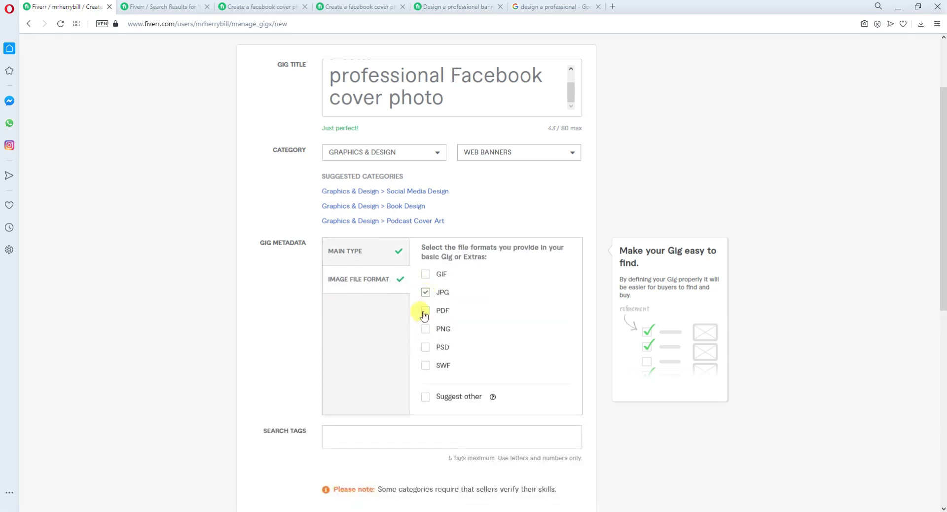
left_click(424, 312)
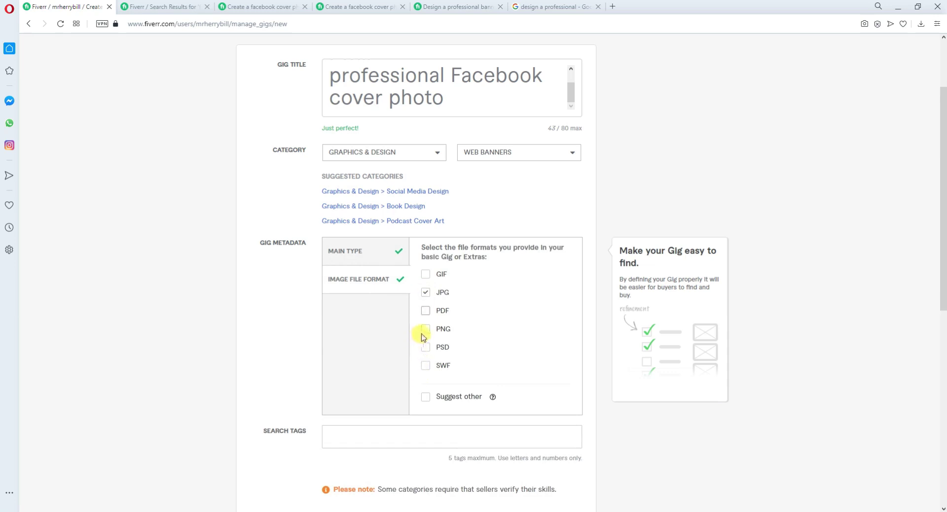
left_click(426, 329)
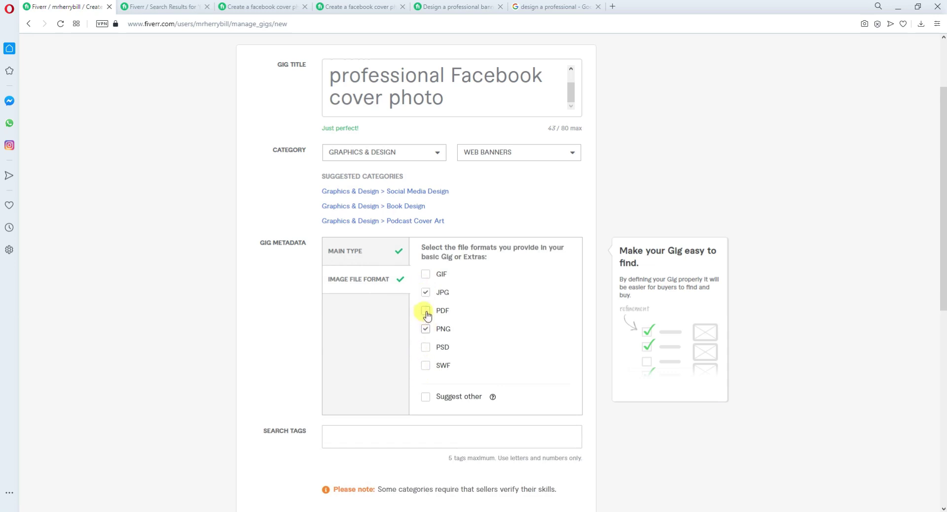
Copy "facebook cover" from the title of the 24hrs gig and add it as a search tag of the new gig
scroll(427, 315, "down", 2)
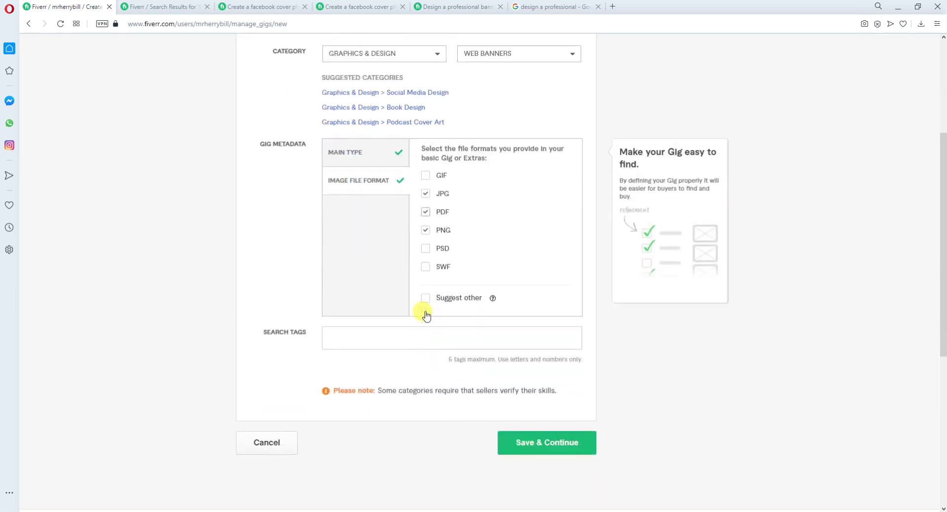
left_click(400, 332)
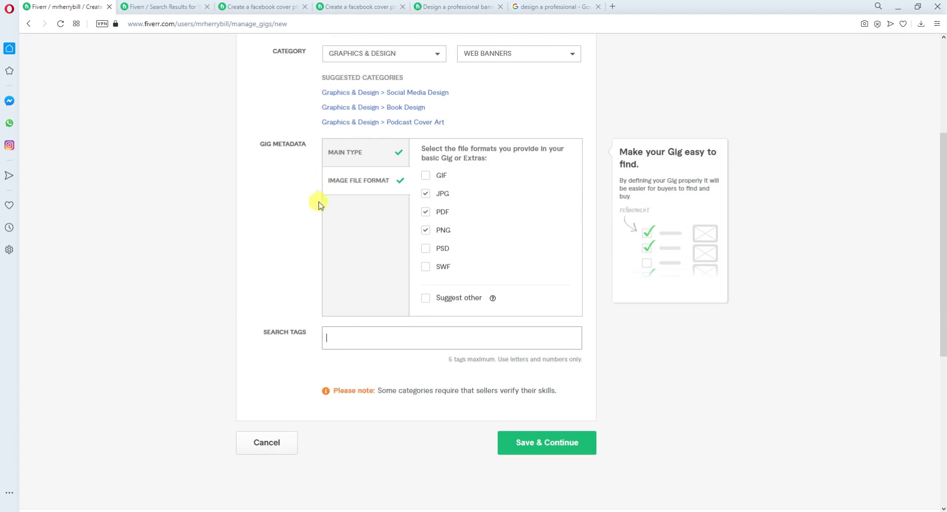
left_click(266, 7)
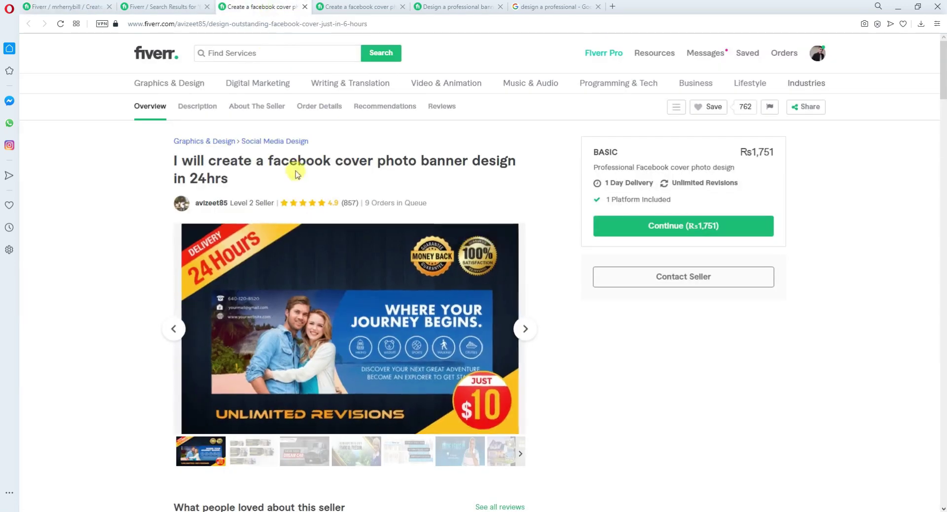
left_click_drag(267, 161, 372, 162)
key("ctrl+c")
left_click(69, 7)
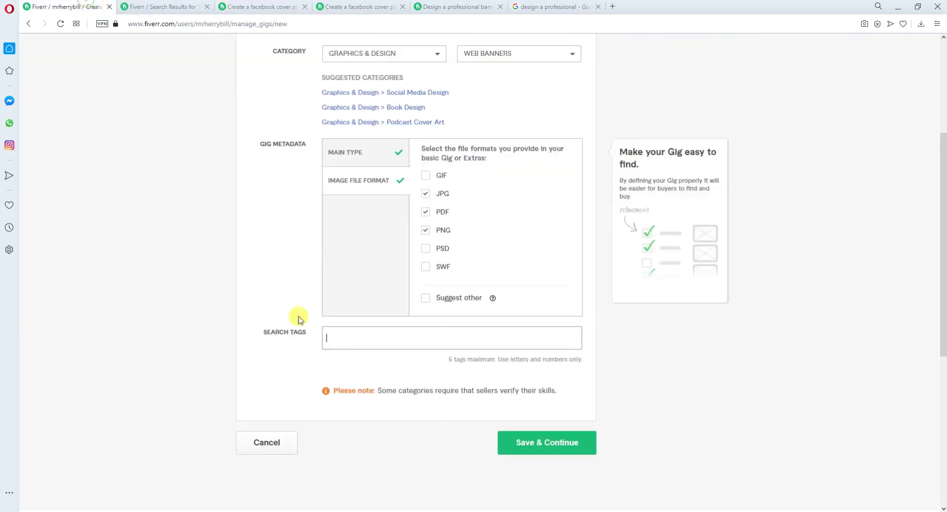
left_click(333, 338)
key("ctrl+v")
left_click(377, 355)
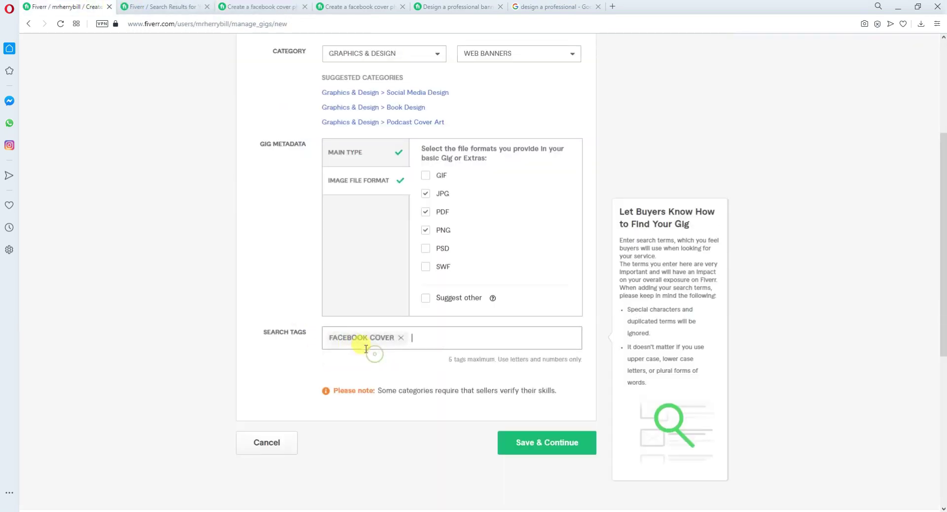
Add "Facebook banner" as the second search tag of the new gig
scroll(367, 409, "up", 1)
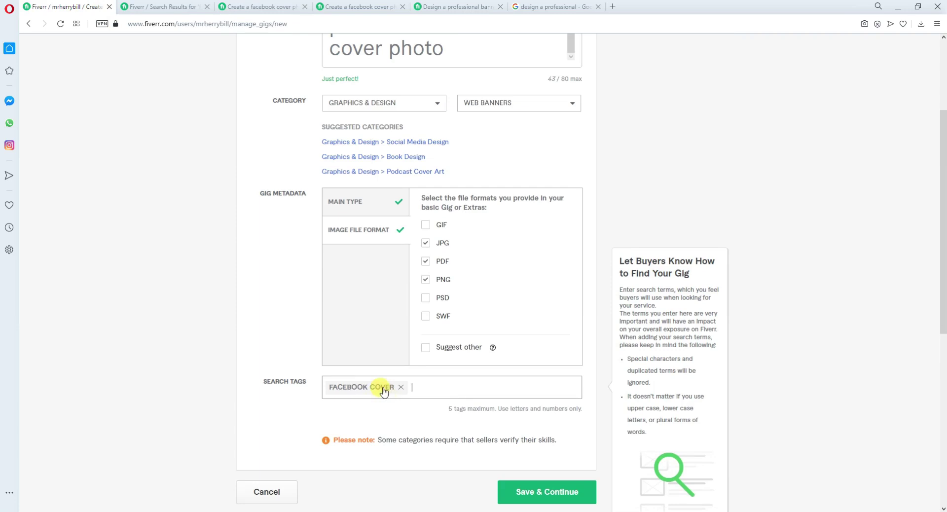
type("Facebook banner")
key("Return")
Copy "banner design" from the title of the 24hrs gig and add it as the third search tag
scroll(491, 382, "up", 3)
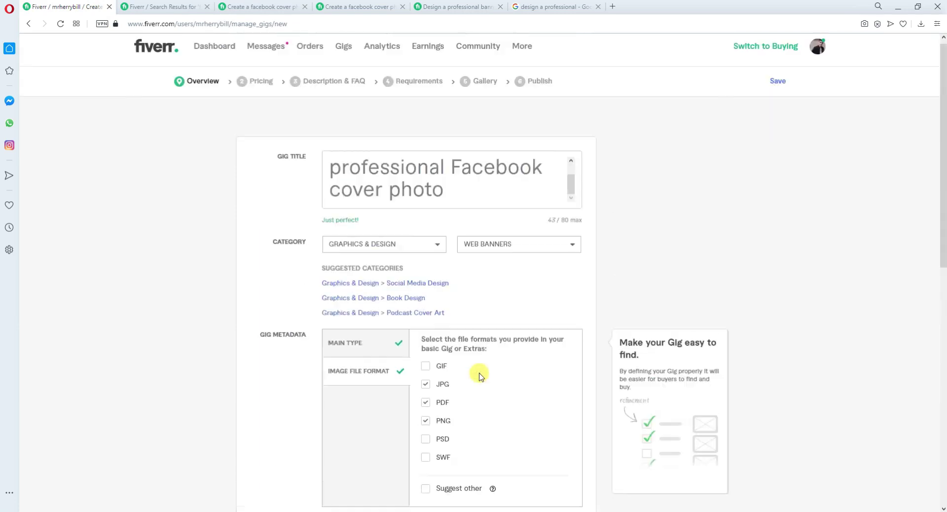
left_click(251, 6)
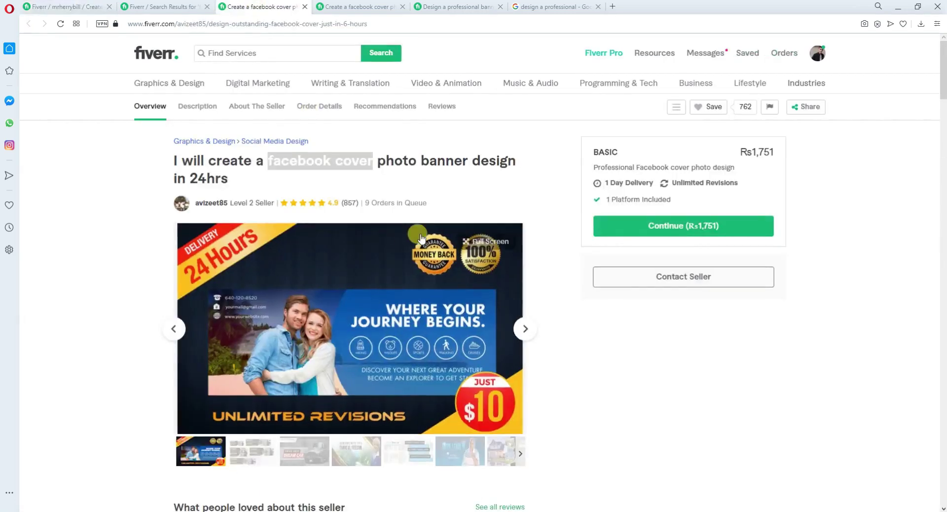
left_click_drag(419, 160, 509, 161)
right_click(508, 161)
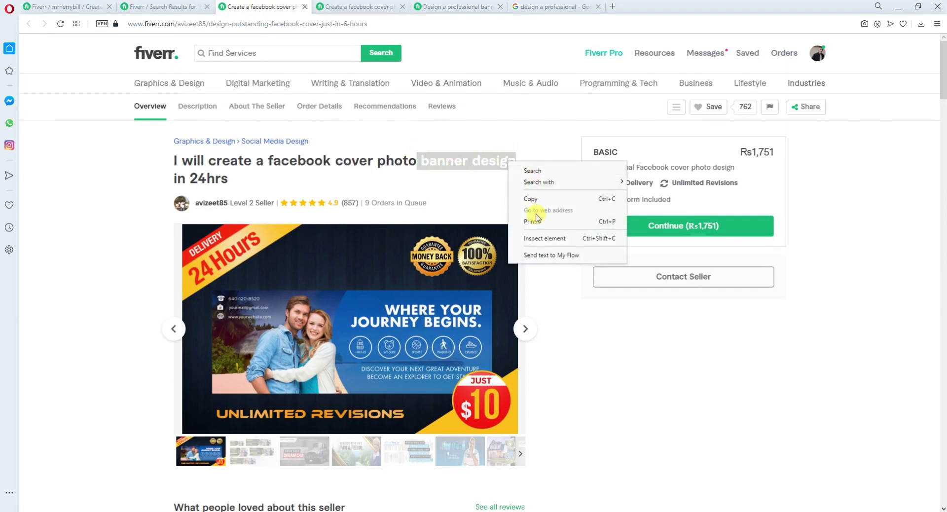
left_click(537, 200)
left_click(74, 6)
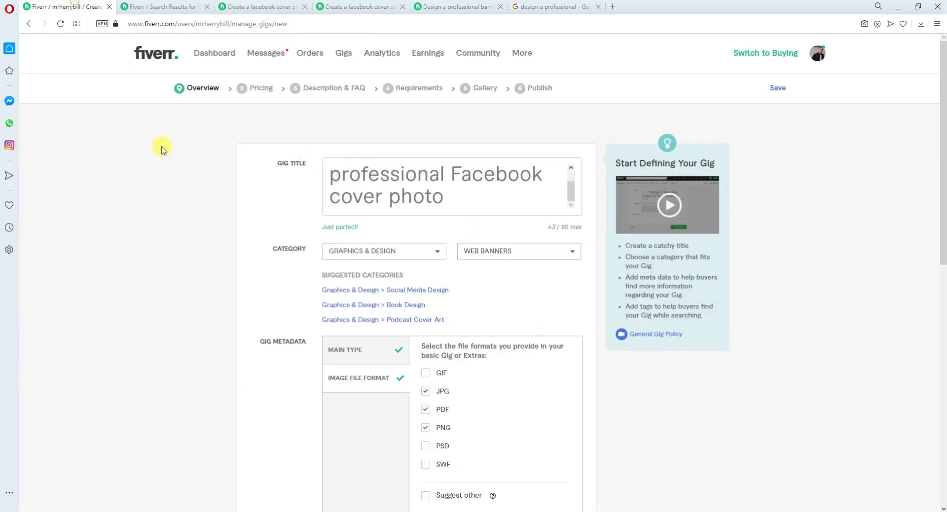
scroll(395, 402, "down", 5)
key("ctrl+v")
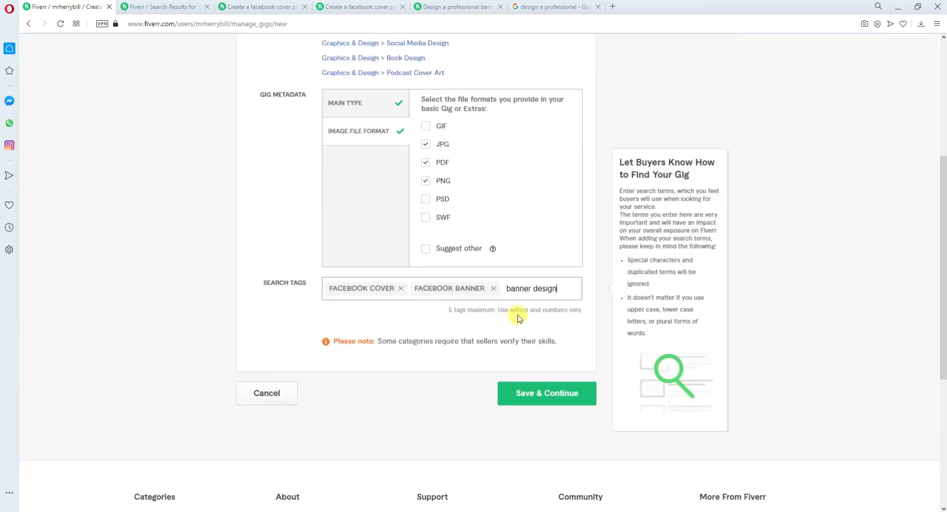
key("Return")
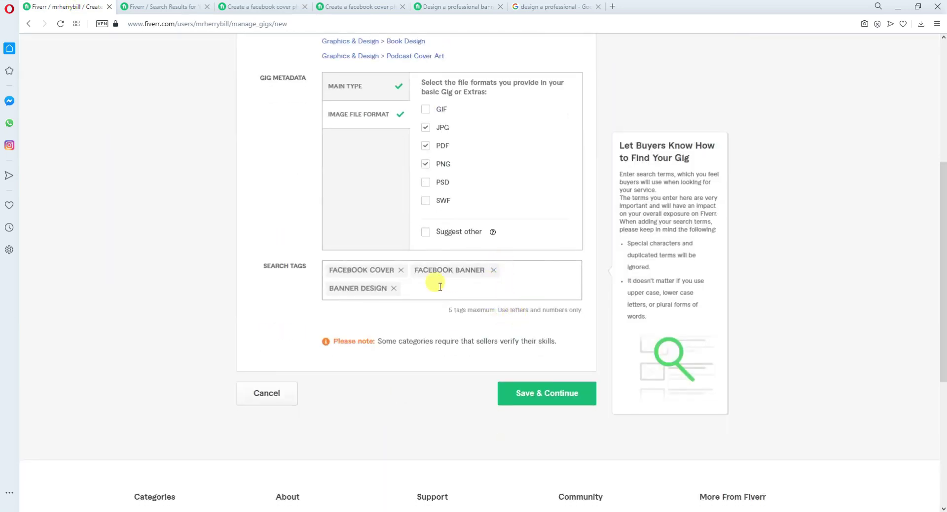
Copy "youtube cover" from the professional banner gig's title, correct its spelling to "YouTube cover" and add it as the fourth search tag
left_click(358, 6)
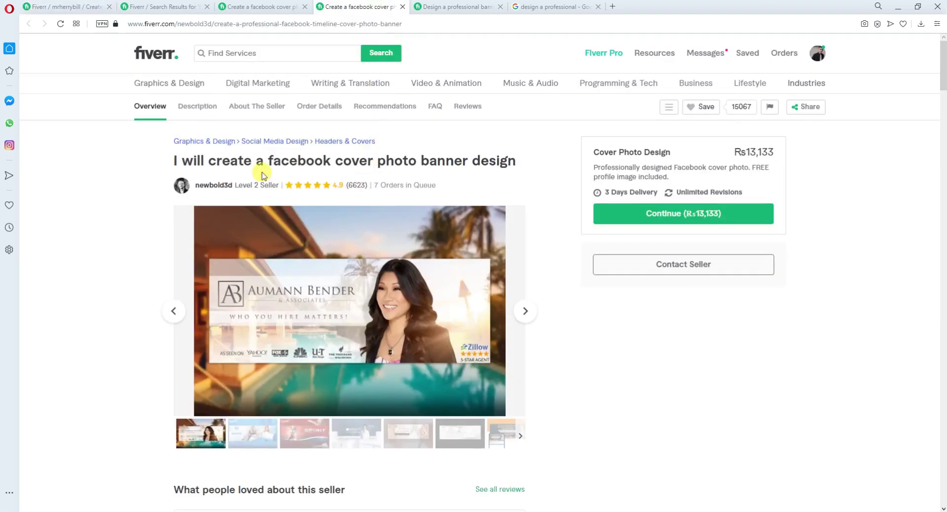
left_click(456, 6)
scroll(390, 195, "up", 7)
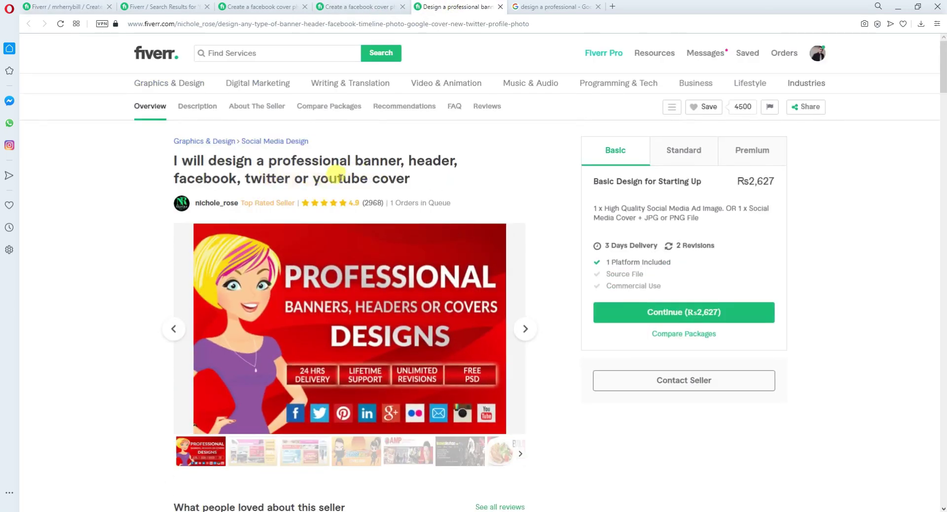
left_click_drag(309, 178, 397, 178)
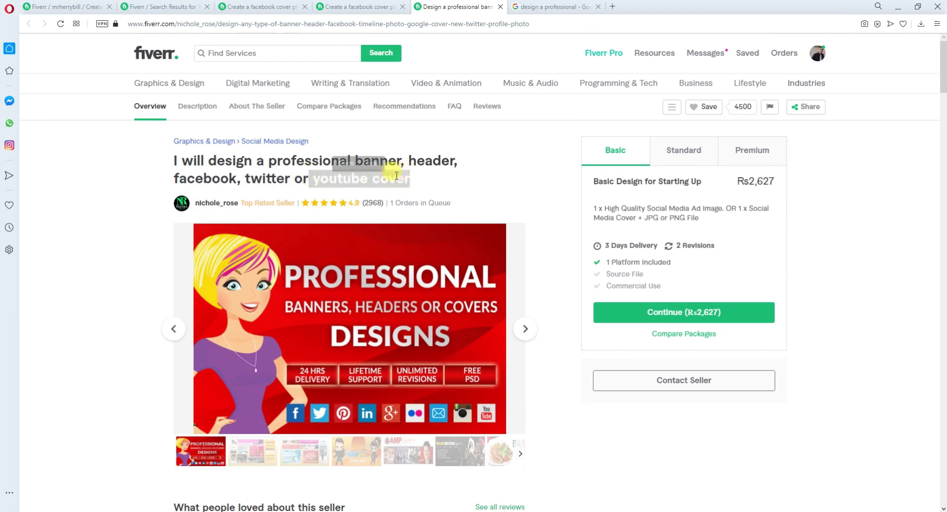
right_click(394, 178)
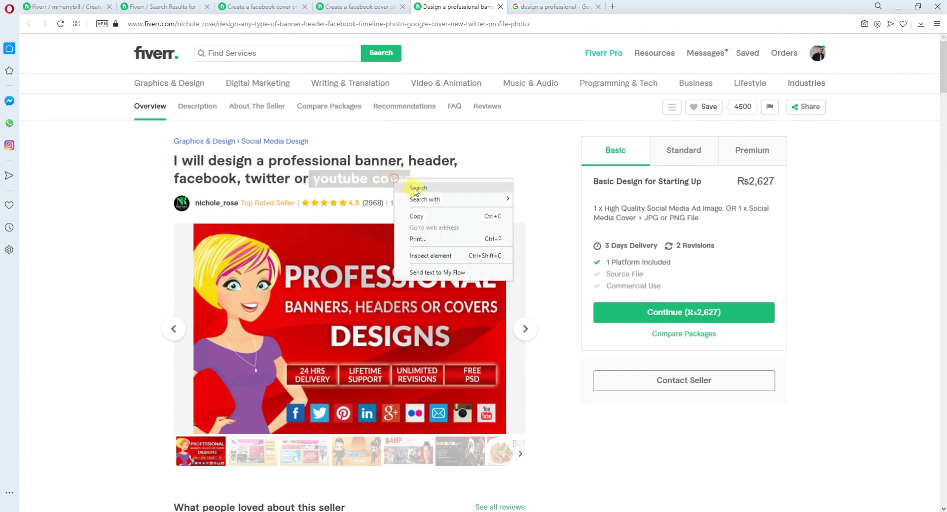
left_click(418, 218)
left_click(77, 7)
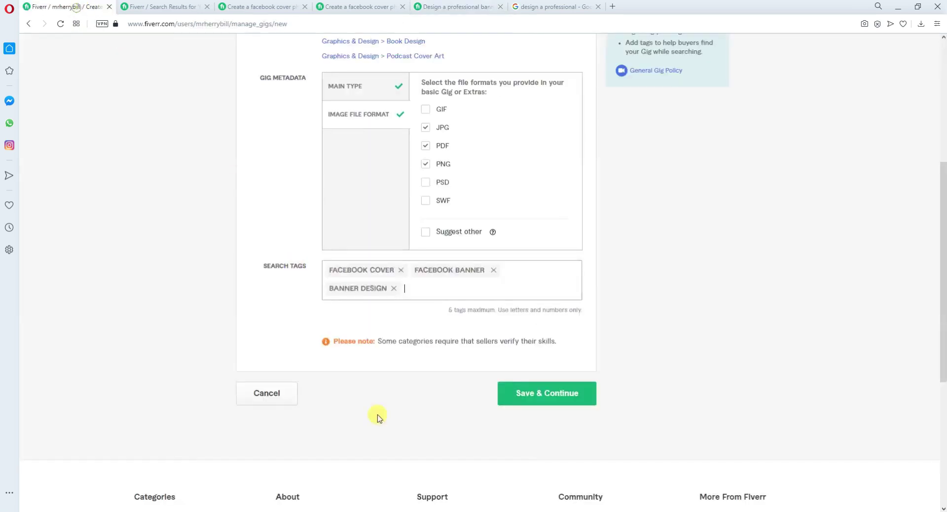
key("ctrl+v")
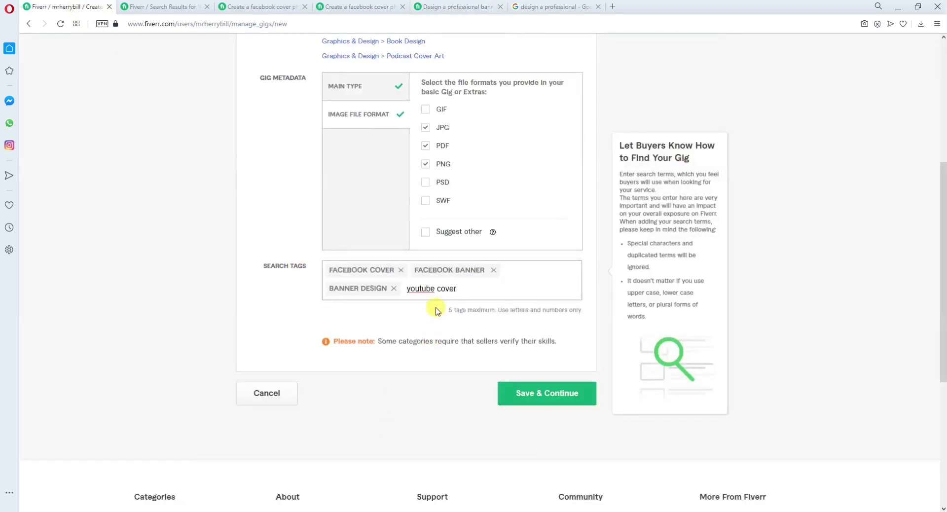
right_click(429, 291)
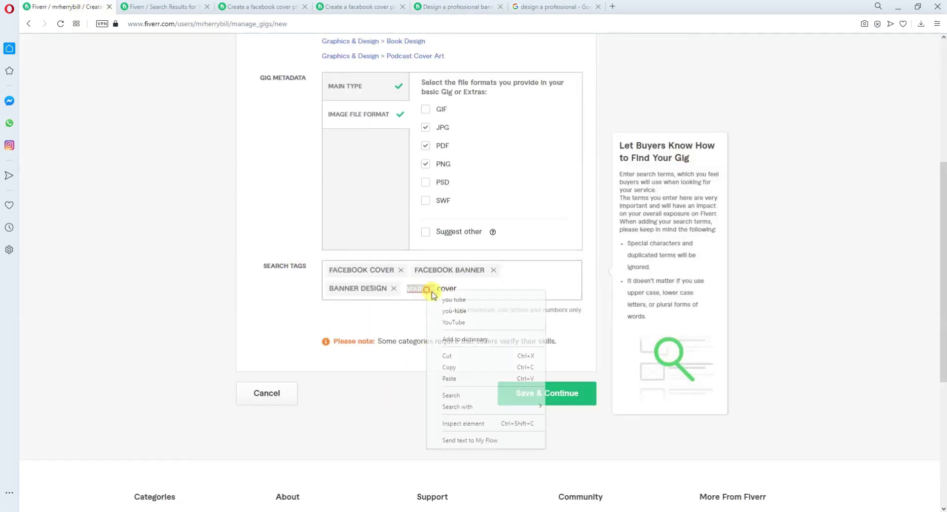
left_click(475, 322)
key("Return")
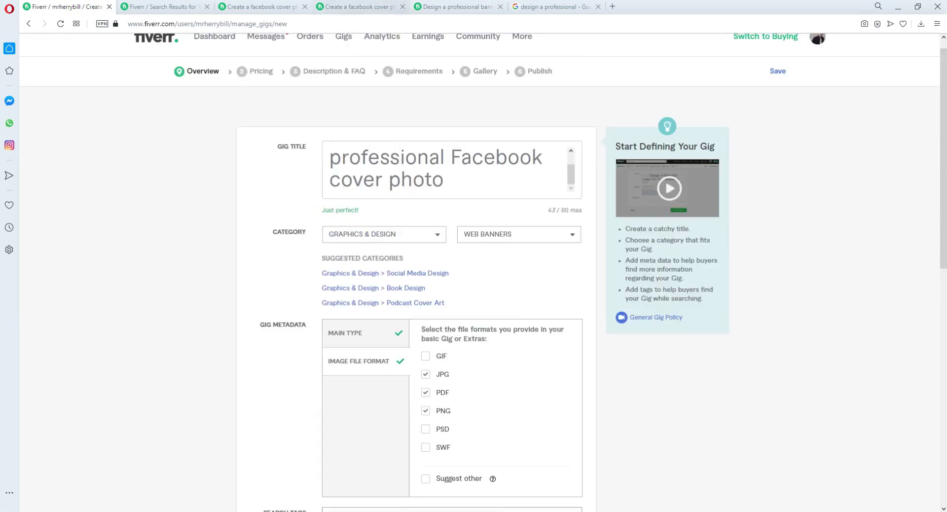
Add "website banner" as the fifth search tag, then save the gig overview and continue to pricing
left_click(354, 6)
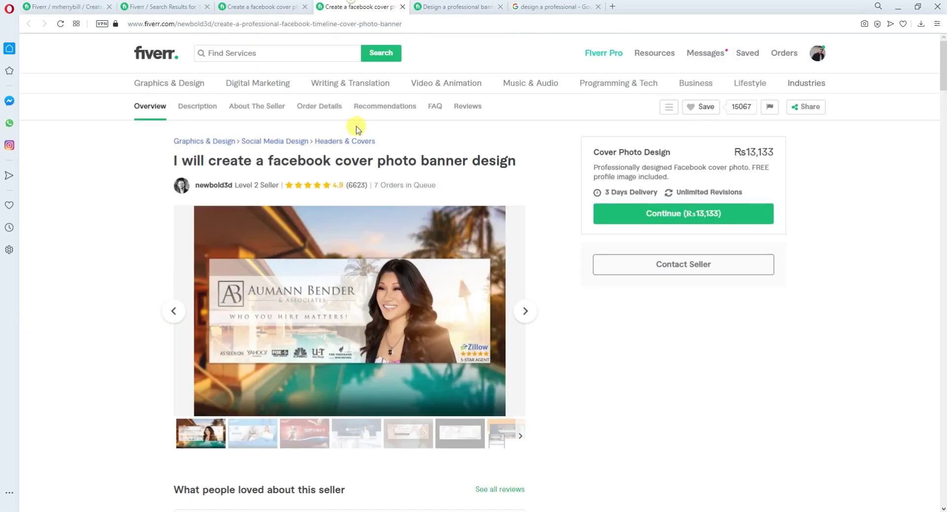
left_click(66, 7)
scroll(405, 353, "down", 5)
scroll(413, 345, "down", 2)
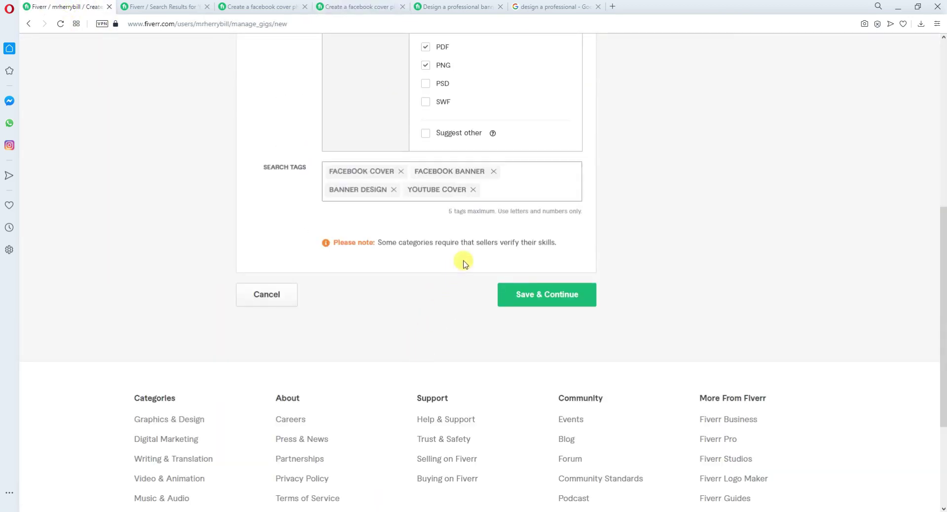
type("websit")
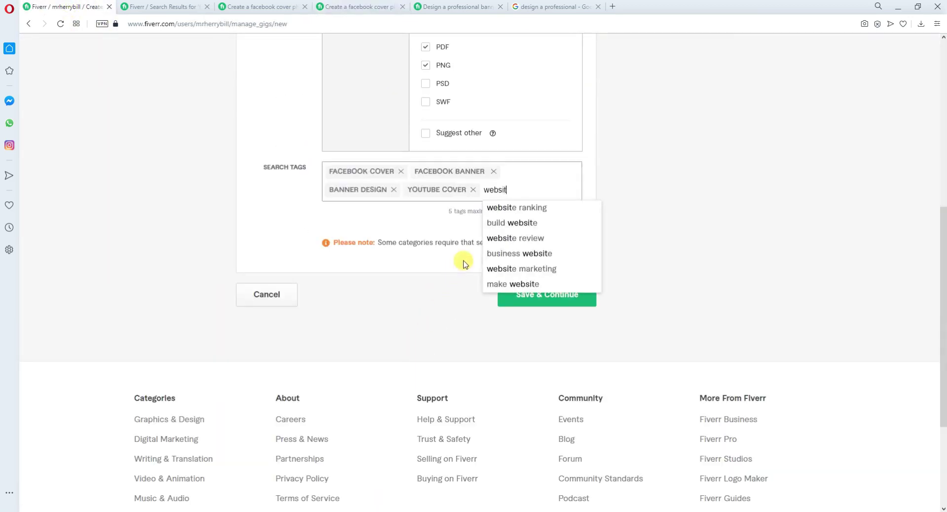
type("e banner")
key("Return")
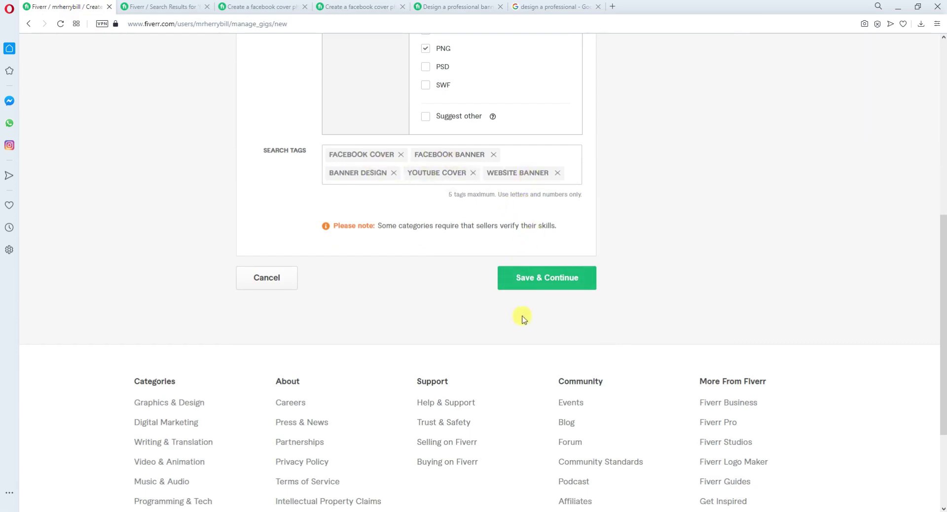
left_click(556, 277)
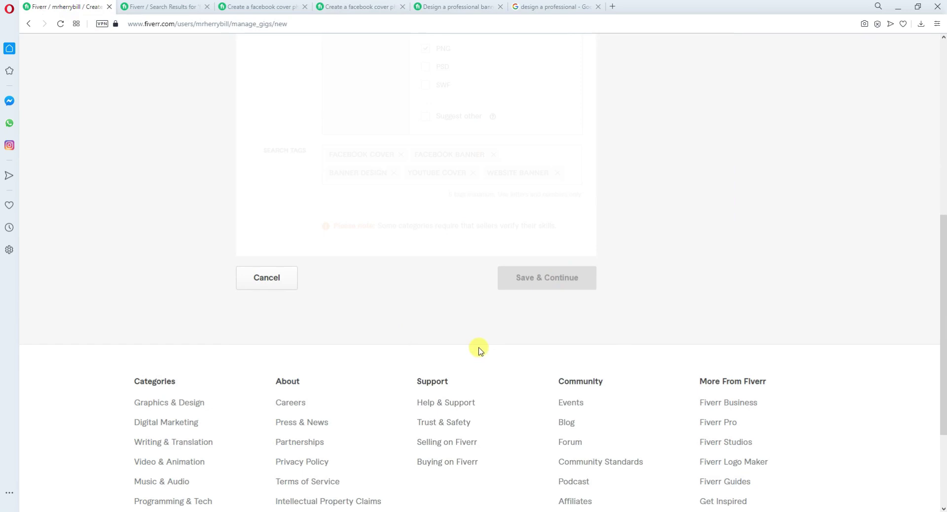
scroll(481, 331, "up", 3)
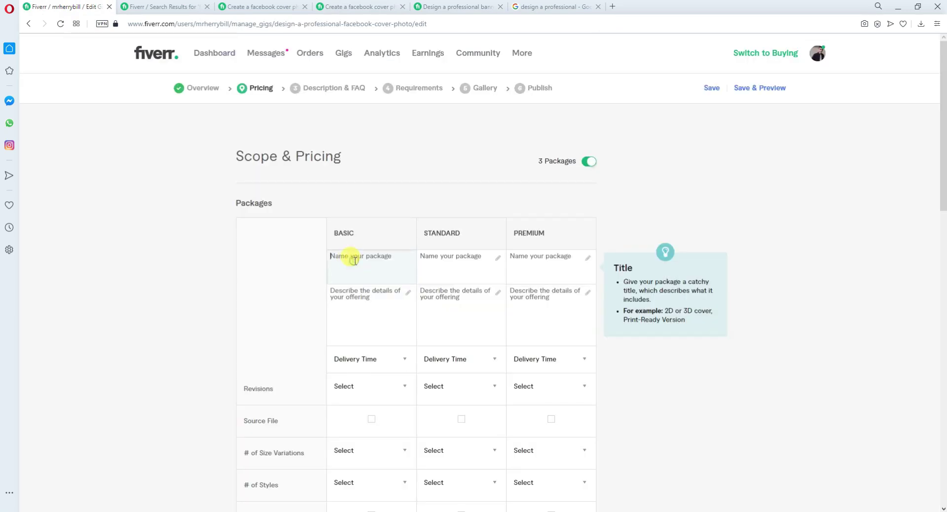
left_click(368, 7)
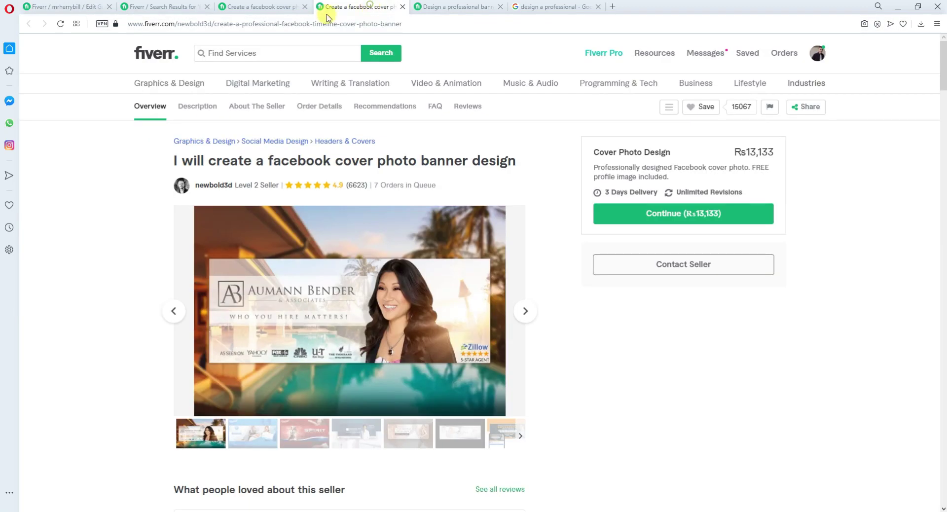
left_click(238, 7)
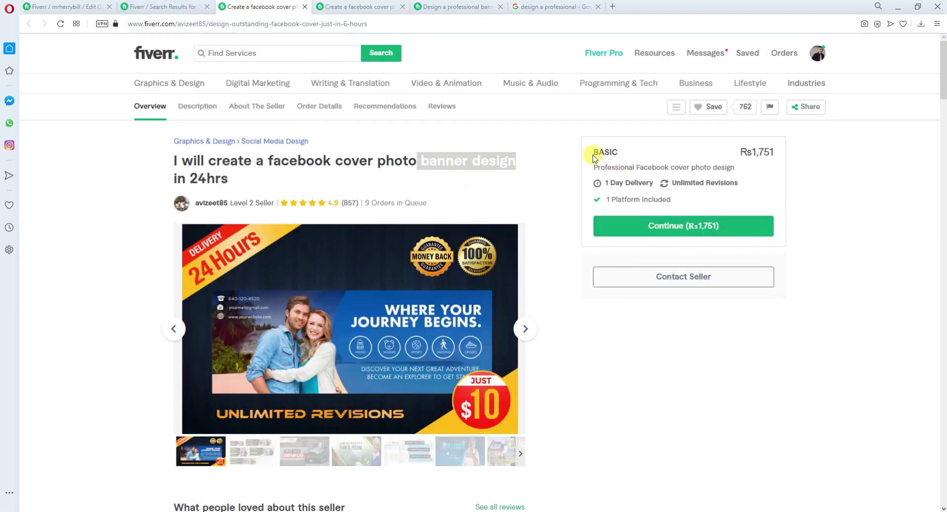
double_click(598, 152)
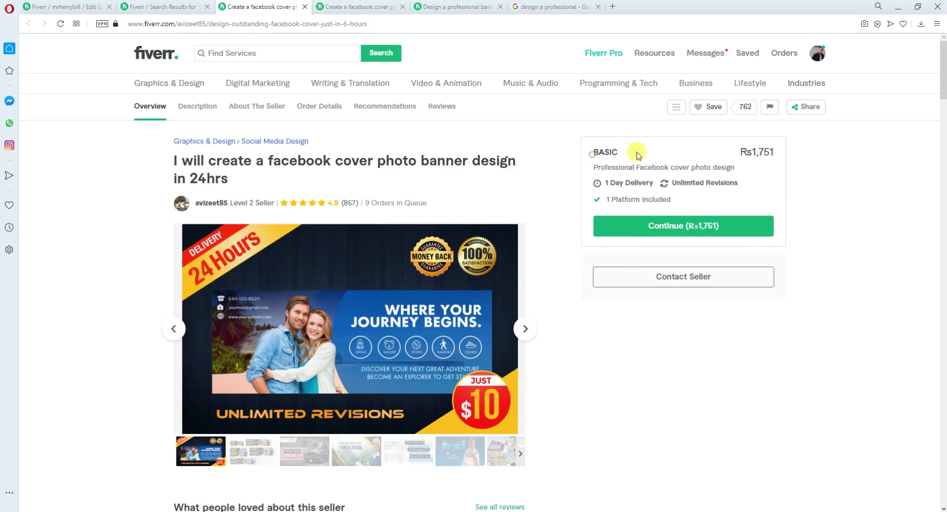
right_click(599, 153)
left_click(614, 158)
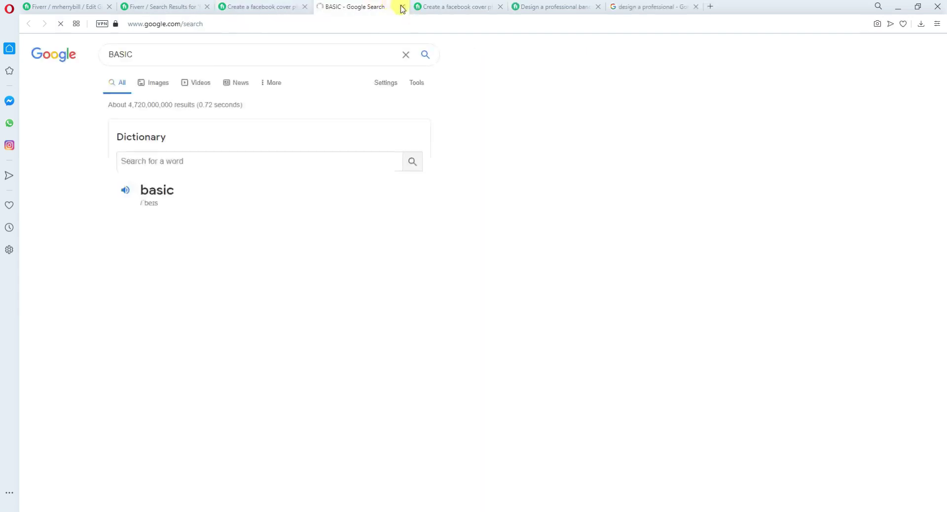
left_click(402, 7)
left_click(163, 6)
left_click(69, 6)
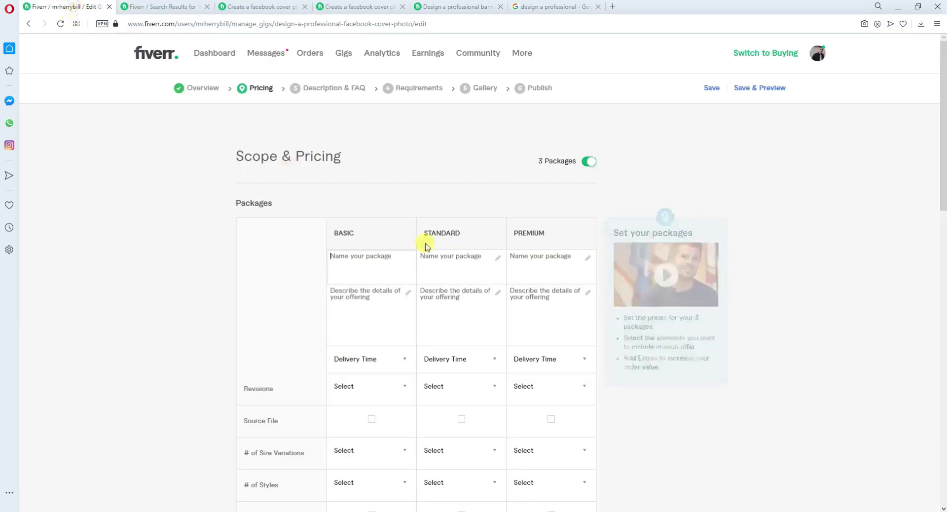
Name the three packages BASIC, STANDARD and PREMIUM after their column headings, without leading spaces
double_click(360, 235)
left_click(355, 258)
key("ctrl+v")
left_click_drag(466, 233, 420, 237)
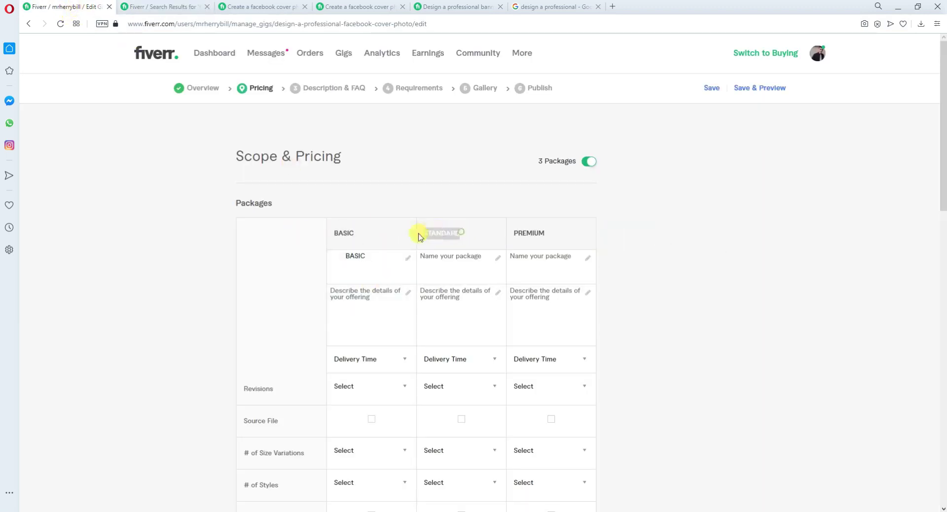
left_click(437, 257)
key("ctrl+v")
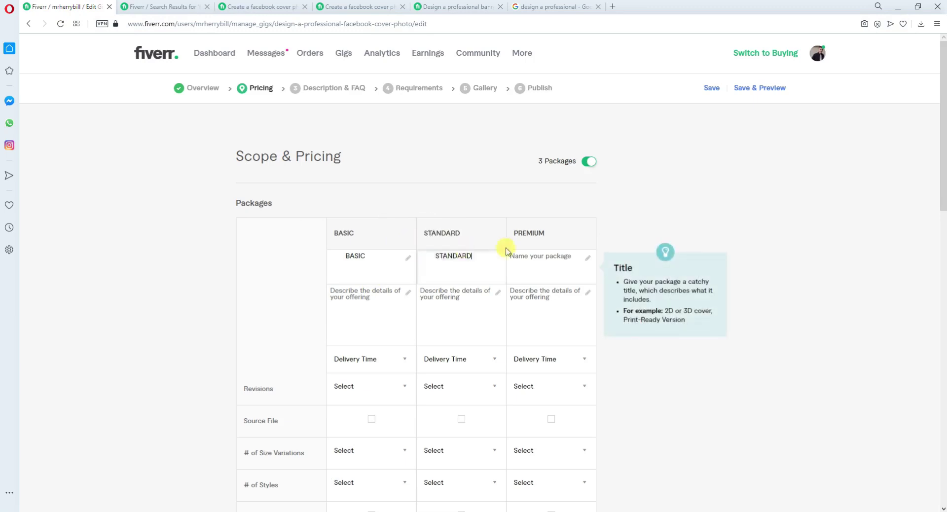
mouse_move(517, 264)
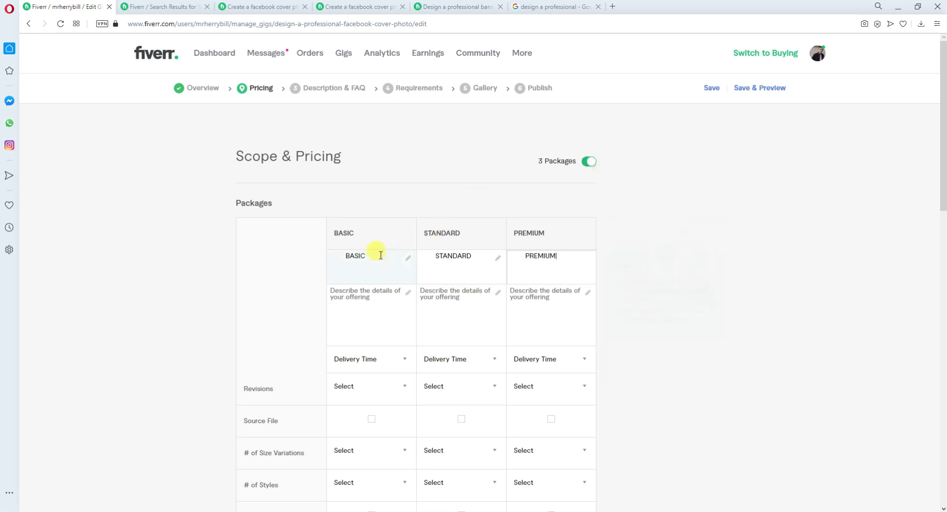
left_click(438, 256)
left_click(536, 258)
Examine how the competing Facebook cover gigs word their package descriptions as a reference for the empty package descriptions
left_click(358, 298)
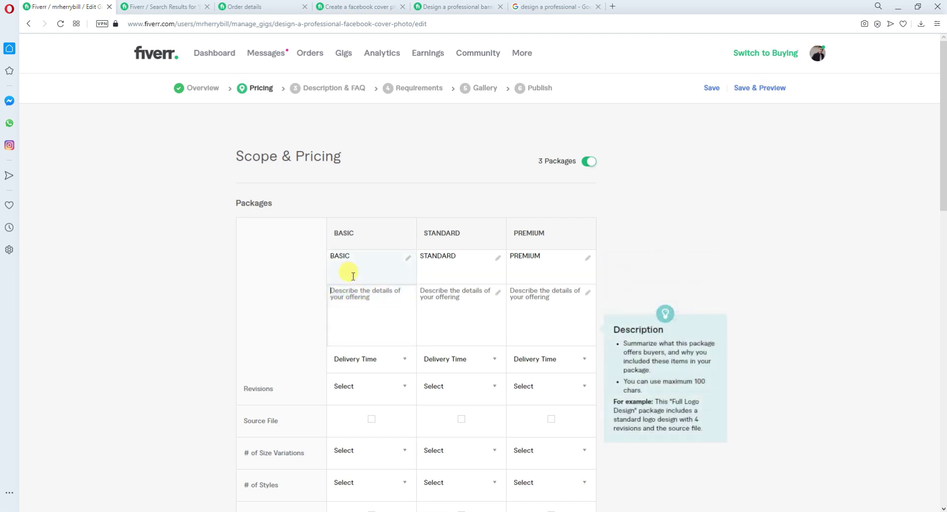
left_click(538, 312)
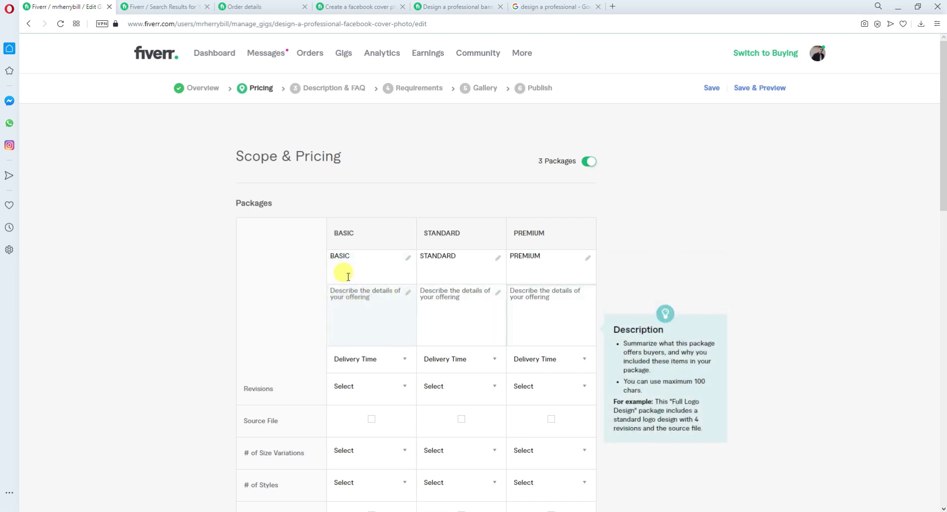
left_click(265, 8)
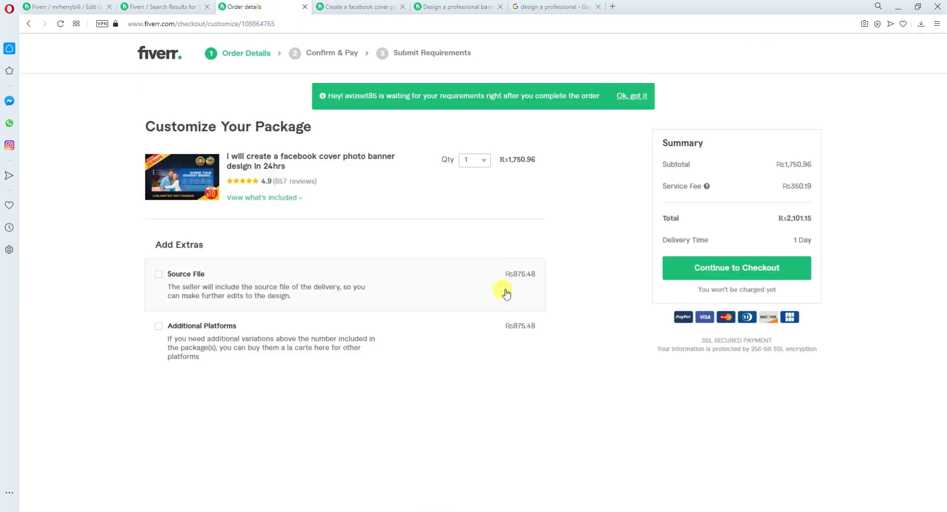
left_click(350, 7)
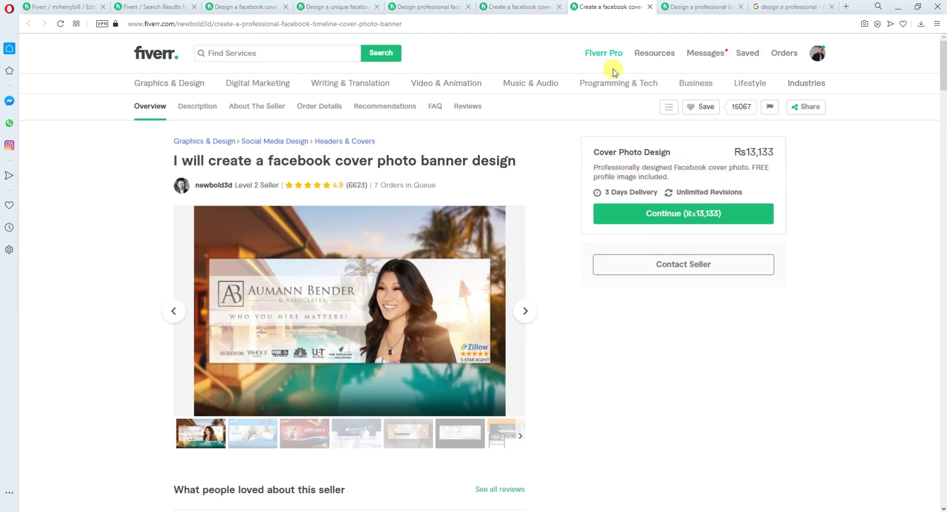
left_click(518, 8)
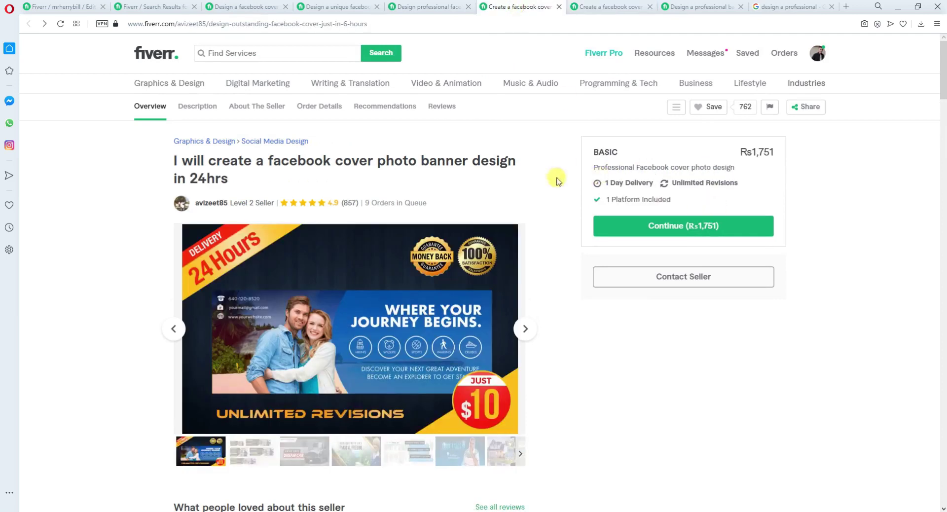
left_click(439, 6)
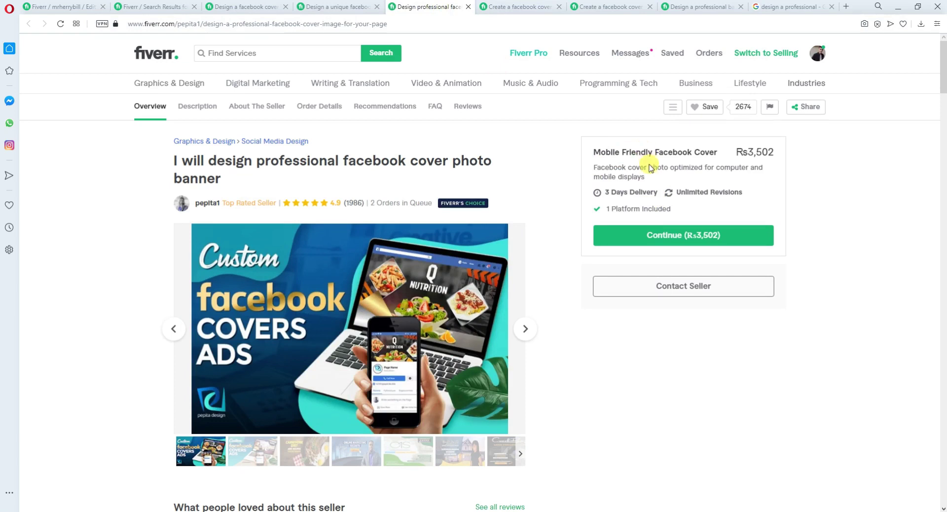
left_click(352, 9)
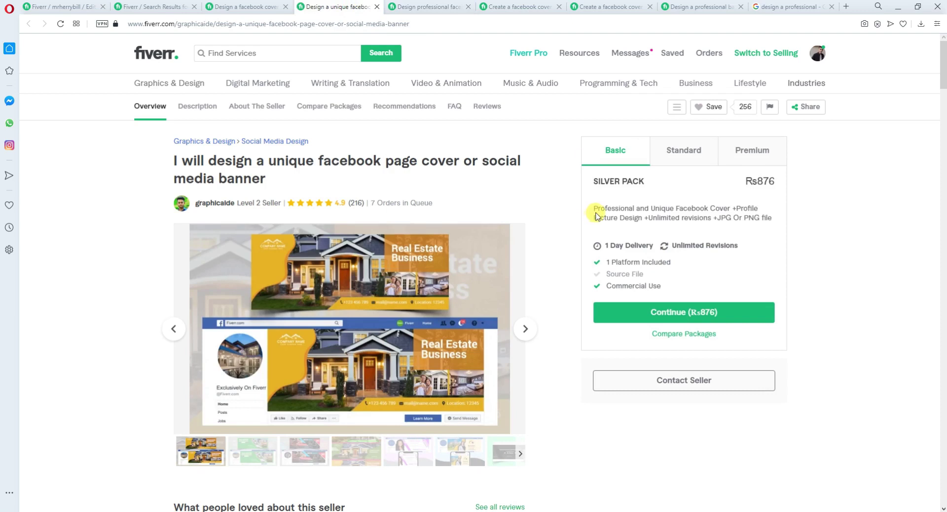
Open WordPad and paste in the SILVER PACK description copied from the unique Facebook page cover gig
key("super")
type("wo")
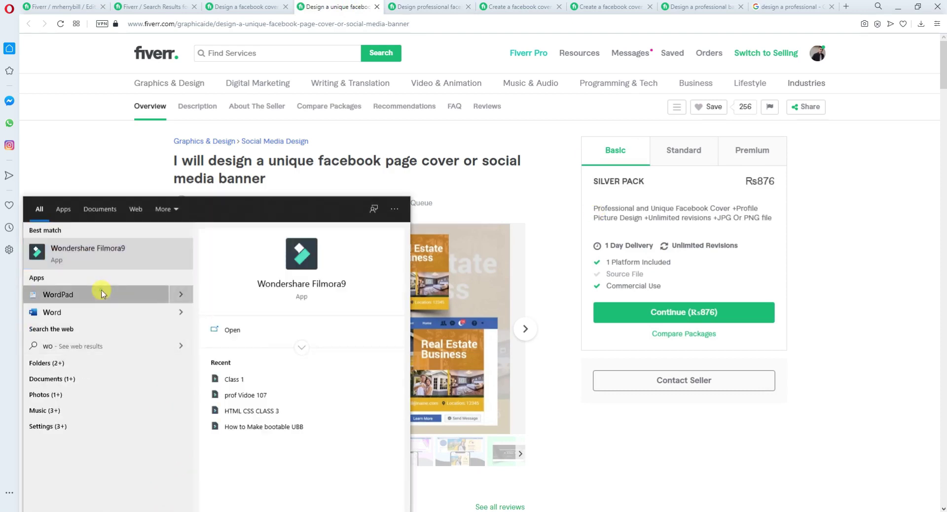
left_click(104, 294)
left_click(890, 5)
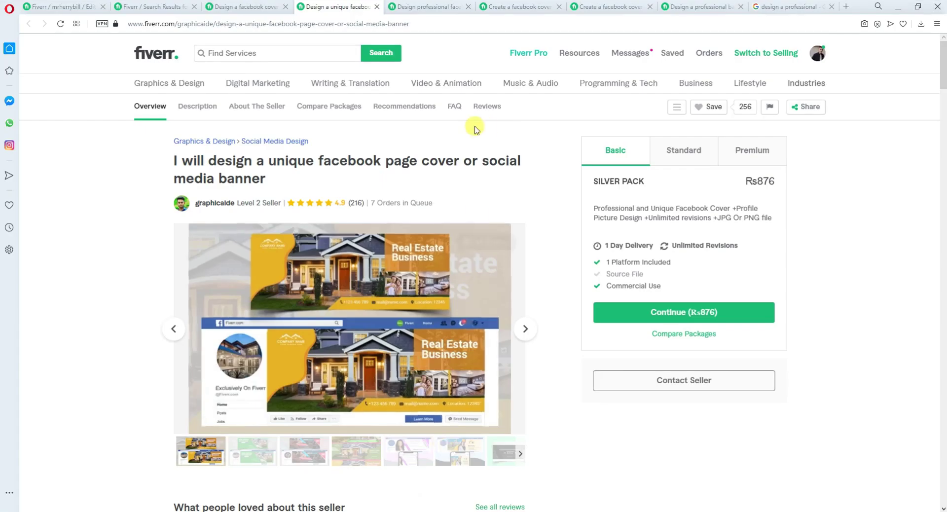
left_click_drag(597, 208, 774, 218)
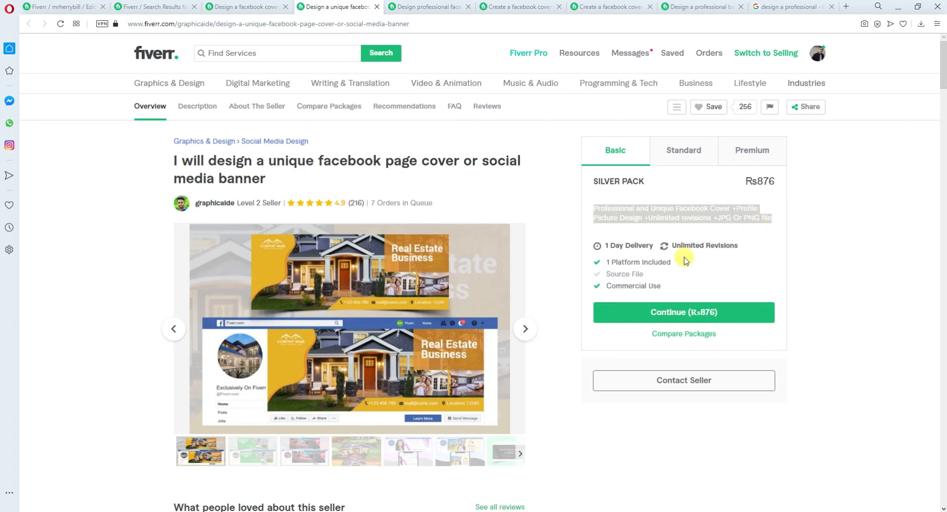
key("ctrl+c")
key("alt+Tab")
key("ctrl+v")
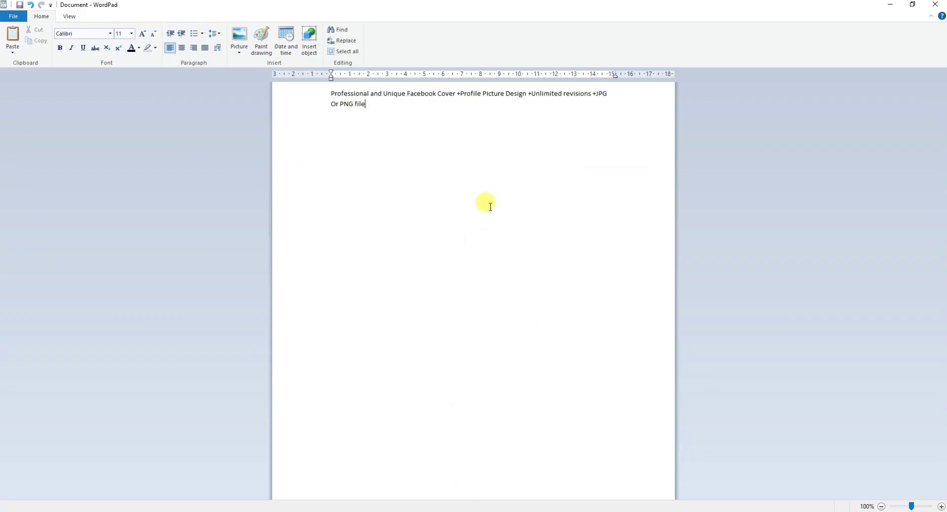
Copy the Basic package description of the "design a facebook cover photo banner" gig into the WordPad document as a new paragraph
key("alt+Tab")
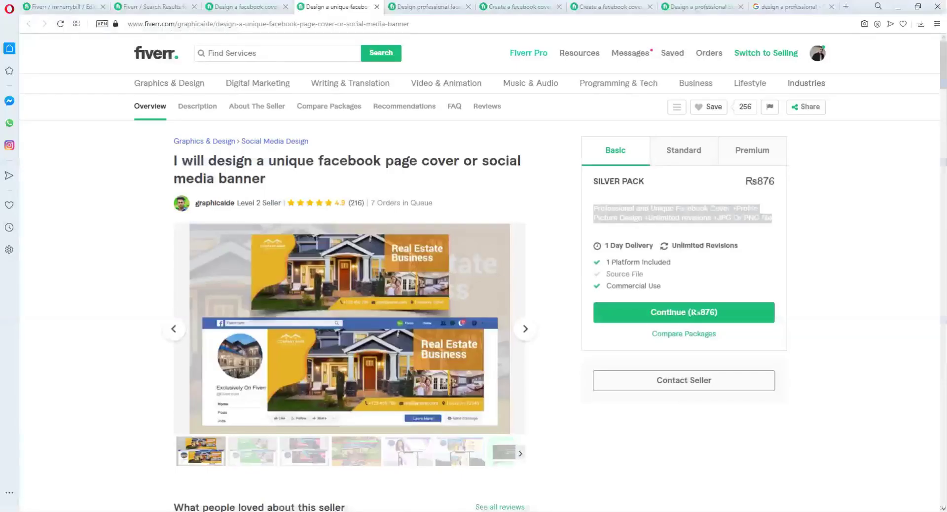
left_click(244, 7)
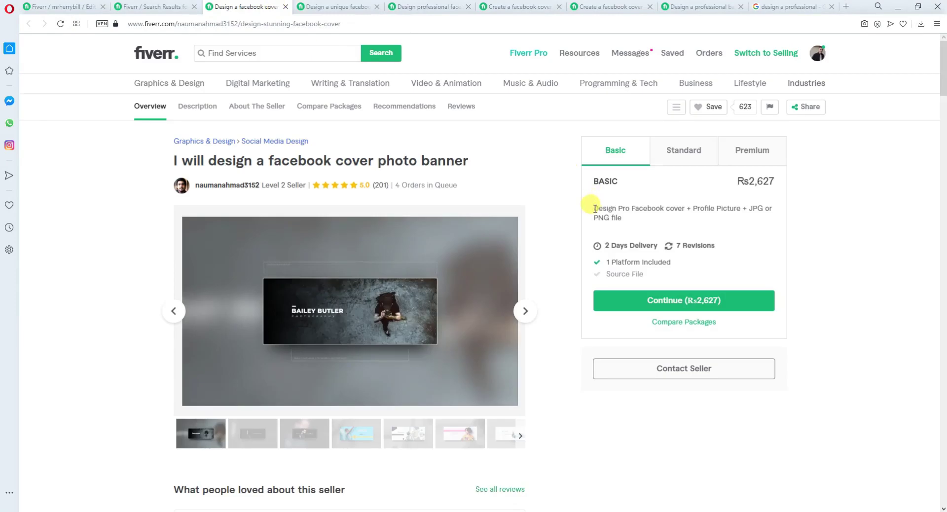
left_click_drag(595, 208, 632, 226)
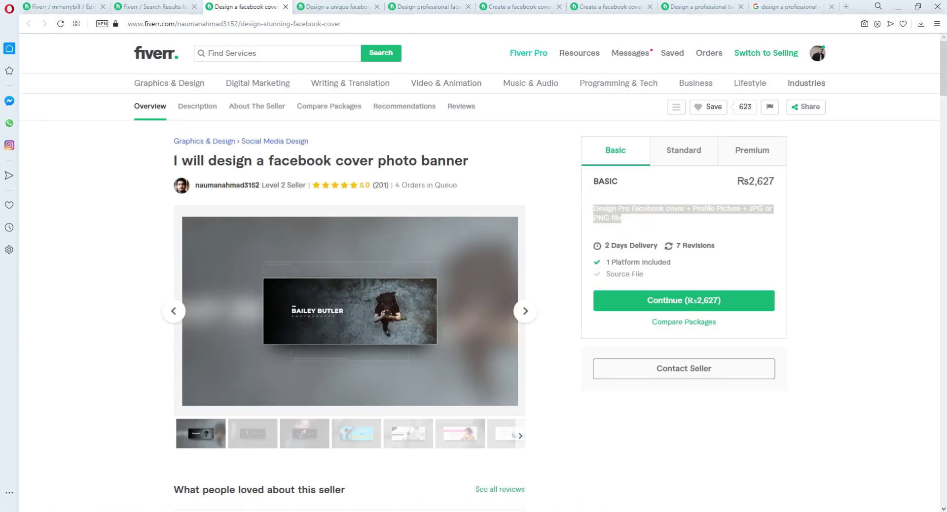
key("alt+Tab")
key("ctrl+v")
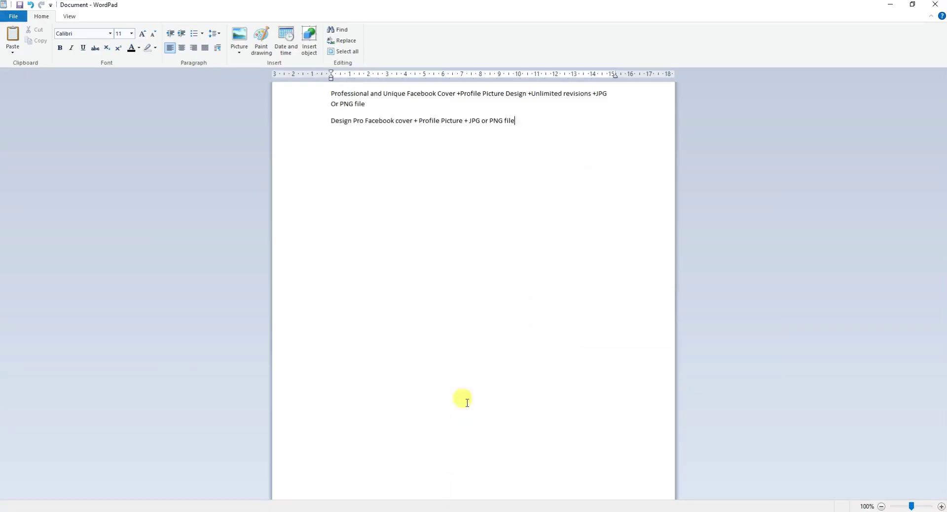
Copy the "Cover Photo Design" package description from the "create a facebook cover photo banner design" gig and paste it at the end of the WordPad document
key("alt+Tab")
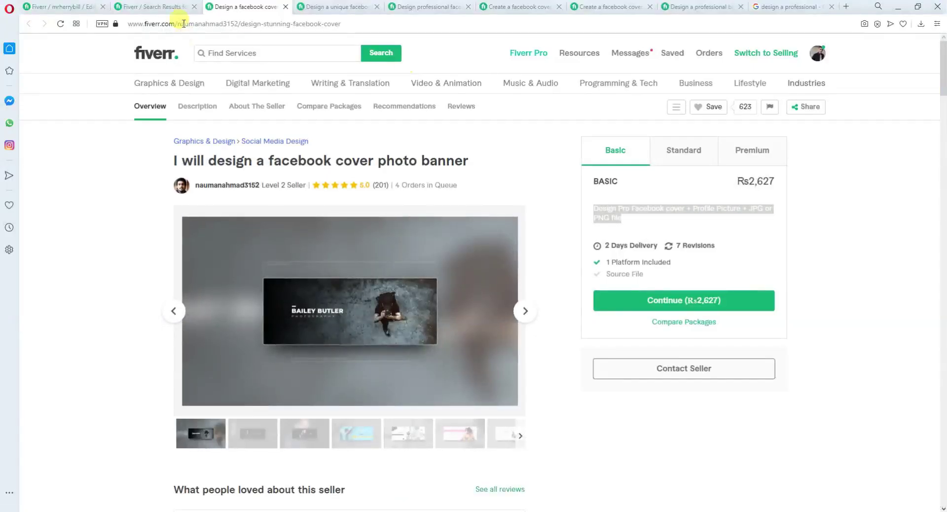
left_click(158, 6)
left_click(321, 8)
left_click(430, 7)
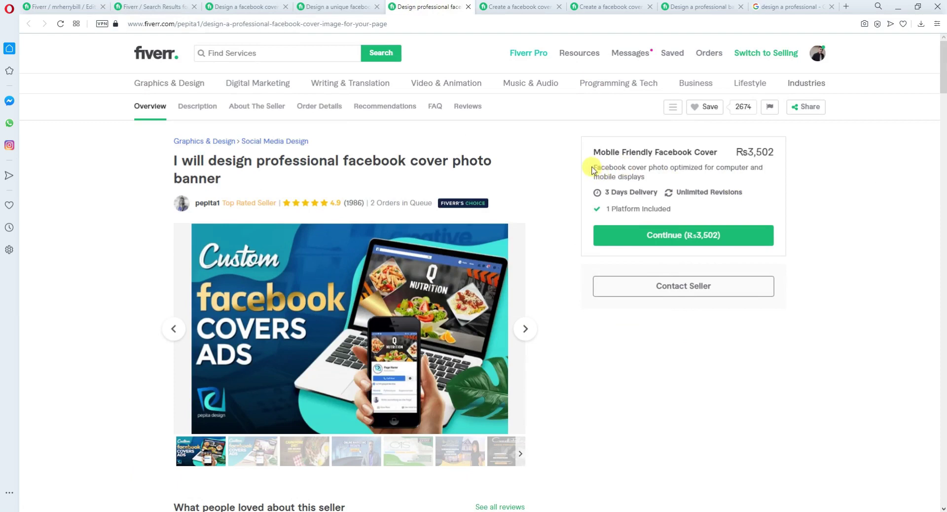
left_click(336, 6)
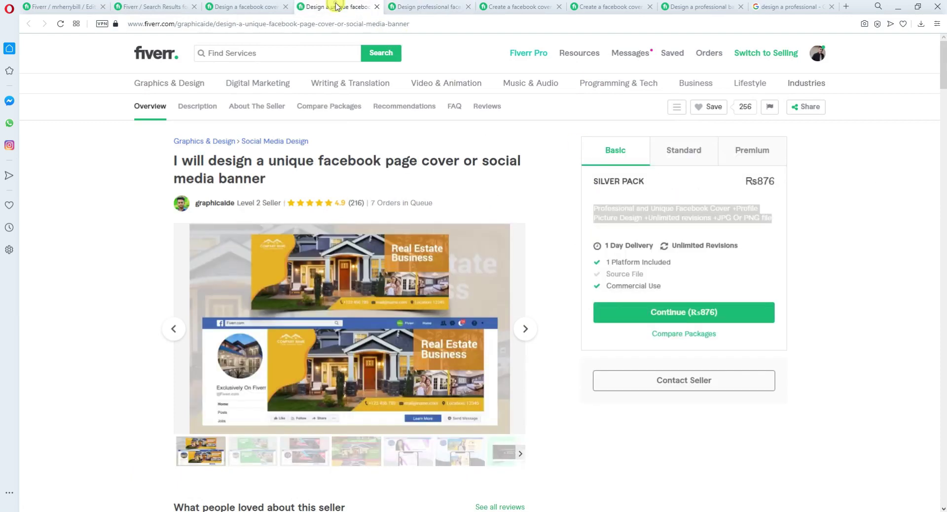
left_click(429, 7)
left_click(490, 7)
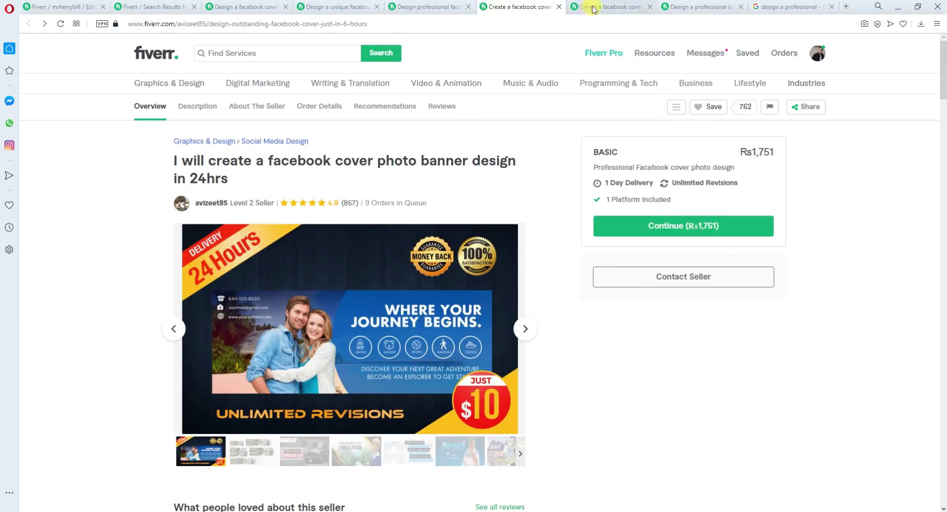
left_click(593, 9)
left_click_drag(593, 170, 668, 179)
key("ctrl+c")
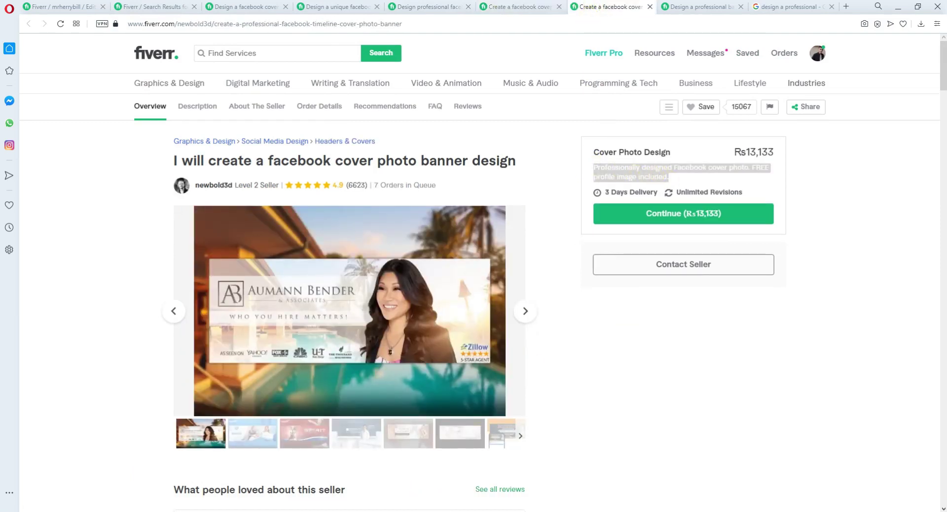
key("alt+Tab")
key("ctrl+v")
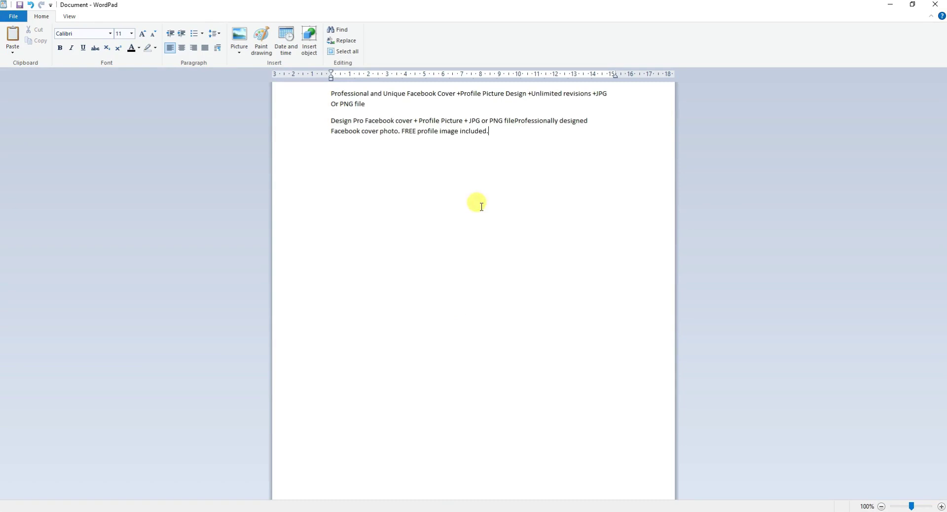
Redo the last paste so the description forms its own paragraph, and start the second paragraph with "I Will"
key("ctrl+z")
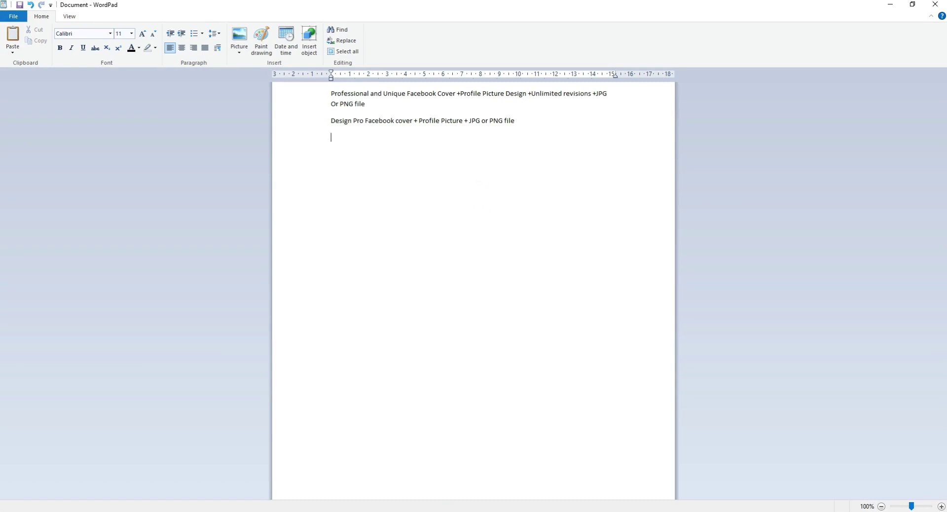
key("ctrl+v")
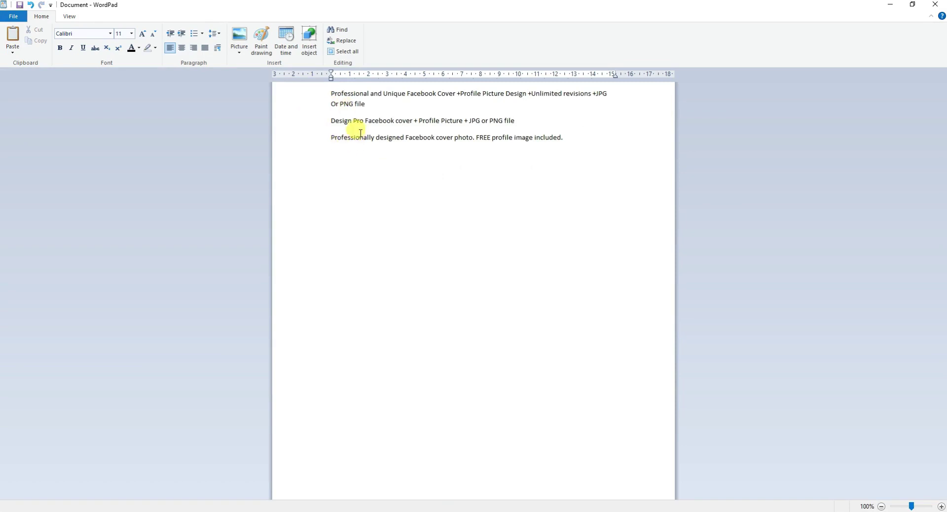
left_click(334, 121)
type("I Will")
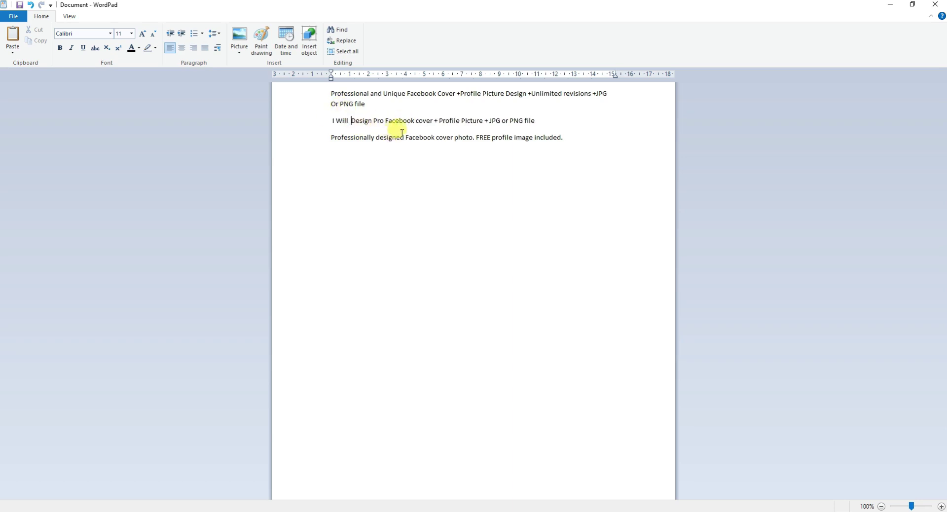
Replace the text after "I Will Design Pro" with "Professionally designed Facebook cover photo" copied from the third paragraph
left_click_drag(434, 121, 543, 121)
key("Delete")
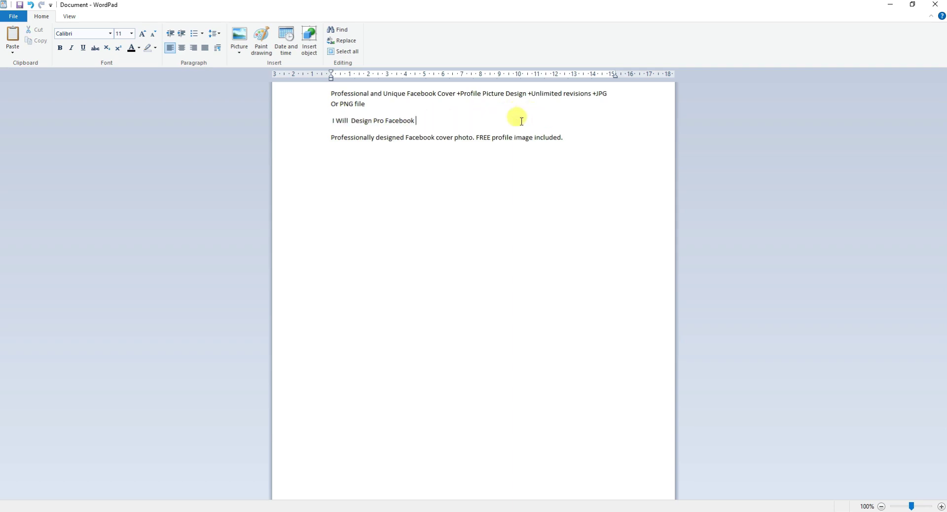
left_click_drag(332, 140, 472, 140)
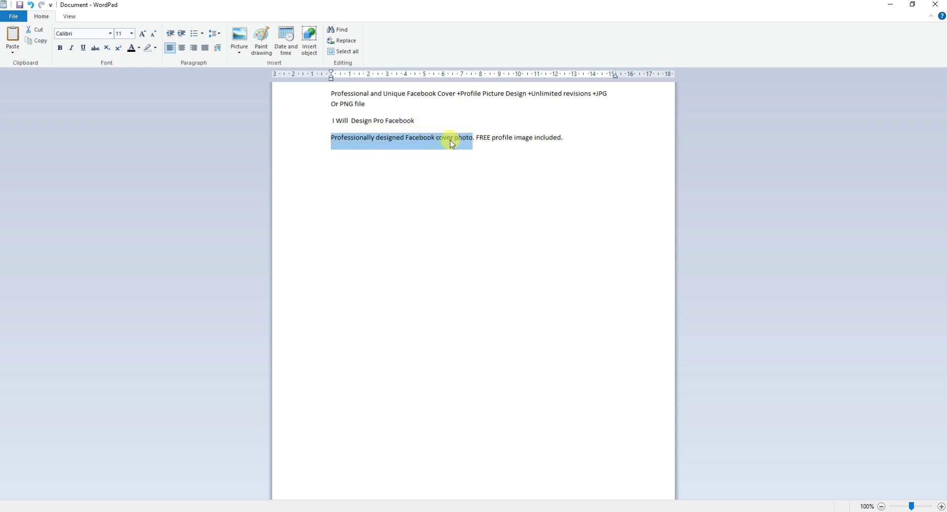
left_click(361, 163)
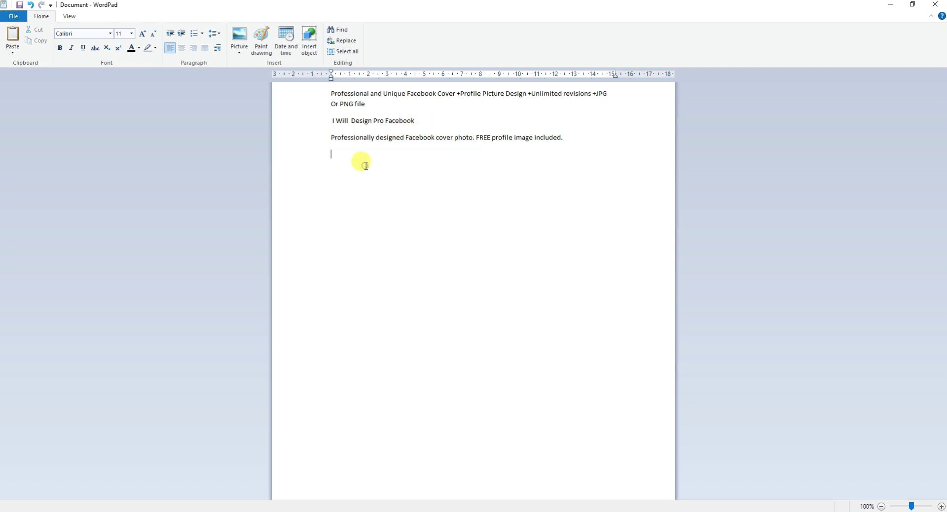
left_click_drag(332, 140, 465, 138)
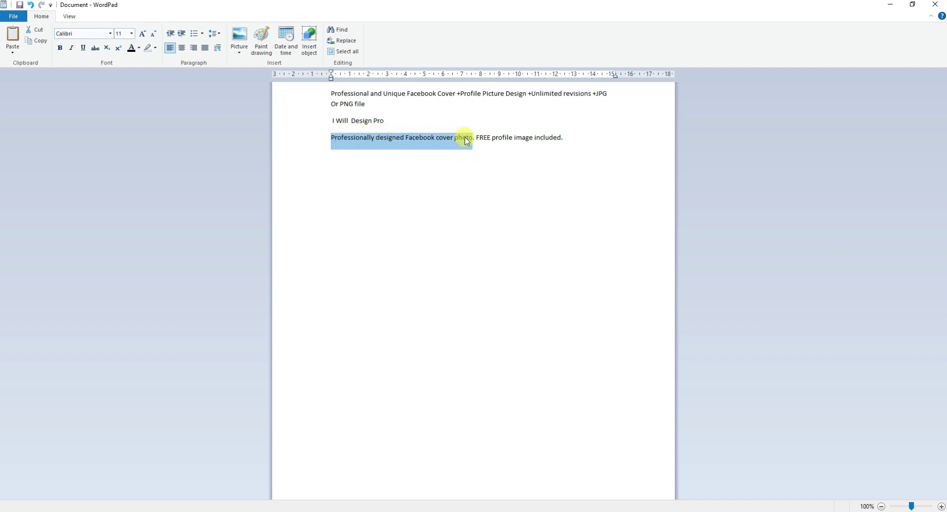
key("ctrl+c")
left_click(396, 122)
key("ctrl+v")
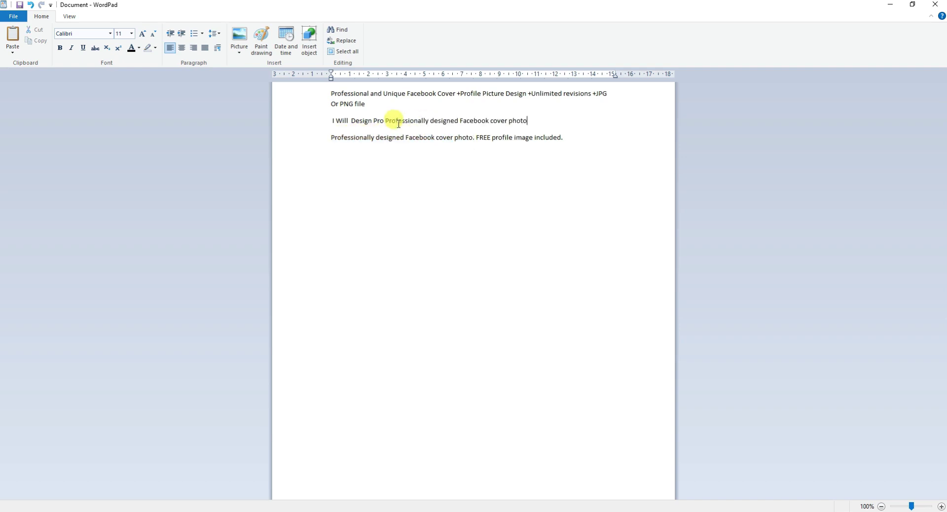
Append "Design +Unlimited revisions +JPG Or PNG file." from the first paragraph to the end of the "I Will" paragraph
left_click(384, 121)
left_click(532, 120)
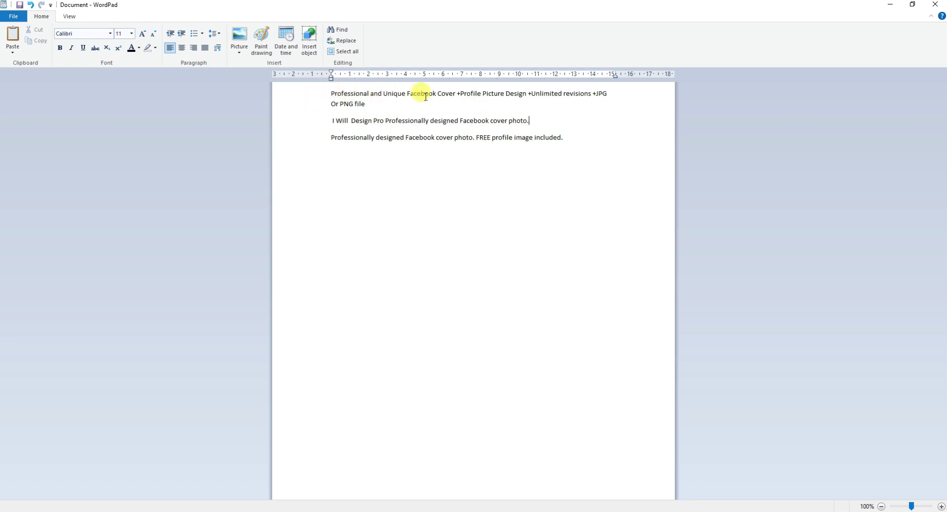
left_click_drag(527, 92, 599, 101)
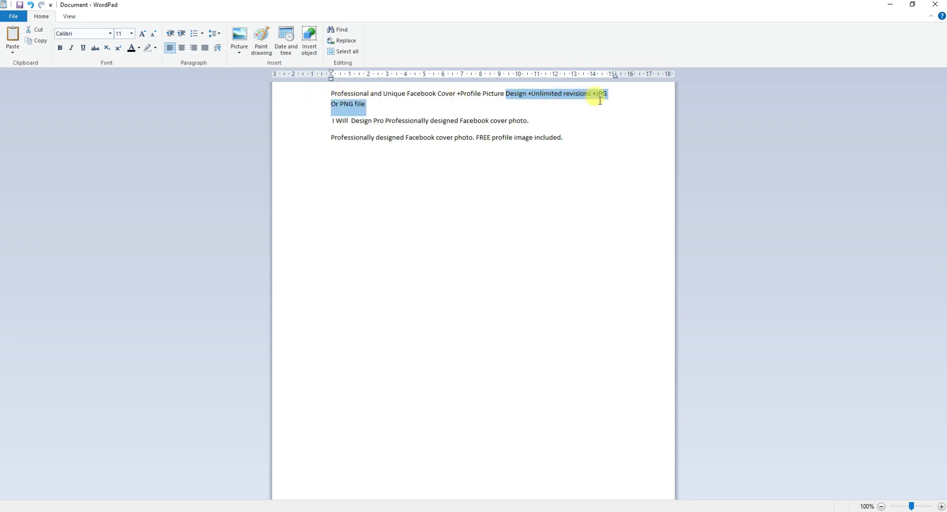
left_click(542, 120)
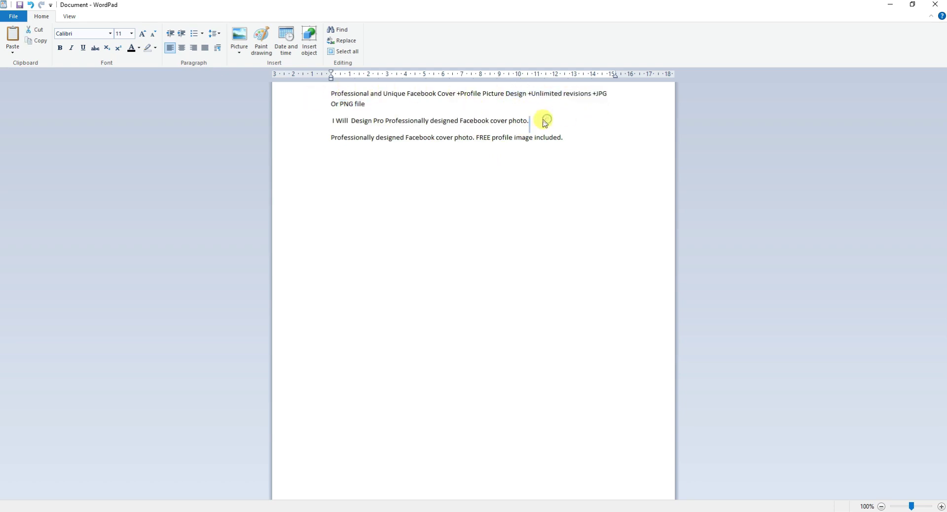
key("Delete")
key("Return")
key("Return")
key("Return")
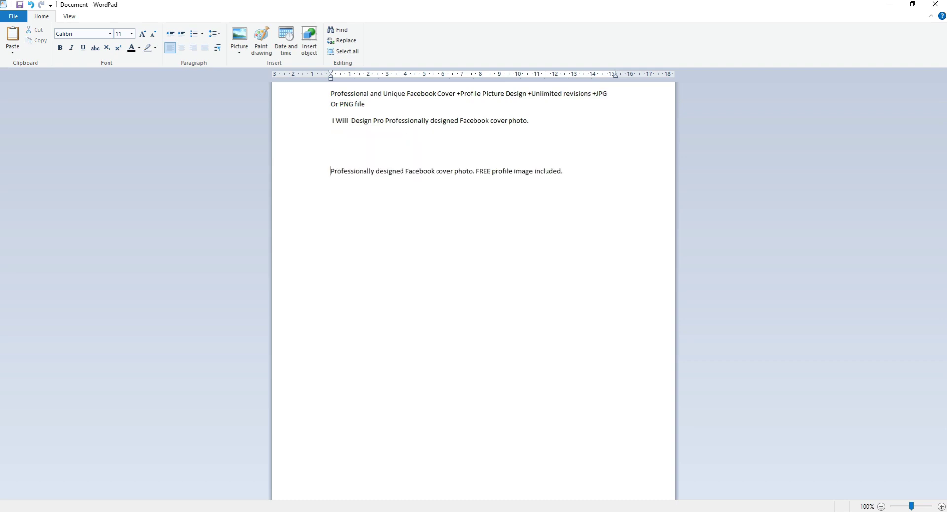
key("ctrl+v")
left_click(382, 131)
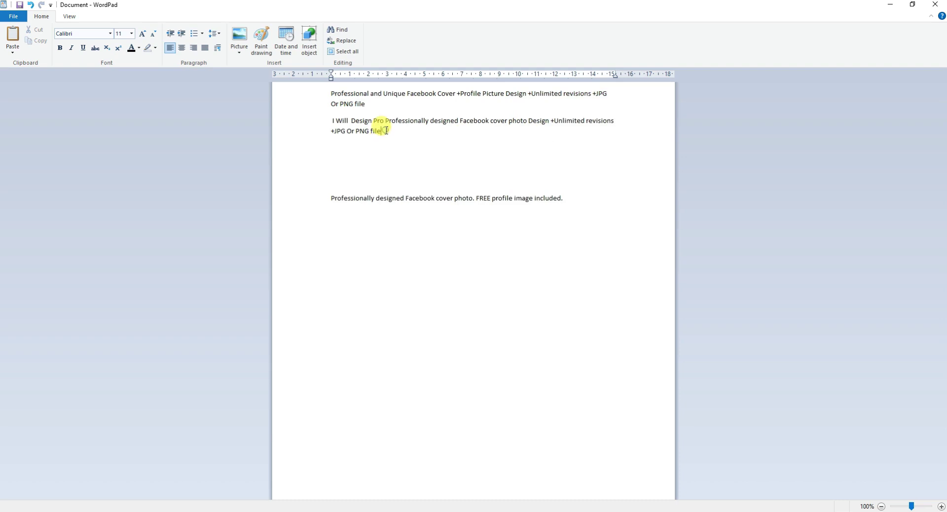
left_click_drag(390, 141, 319, 120)
left_click(370, 143)
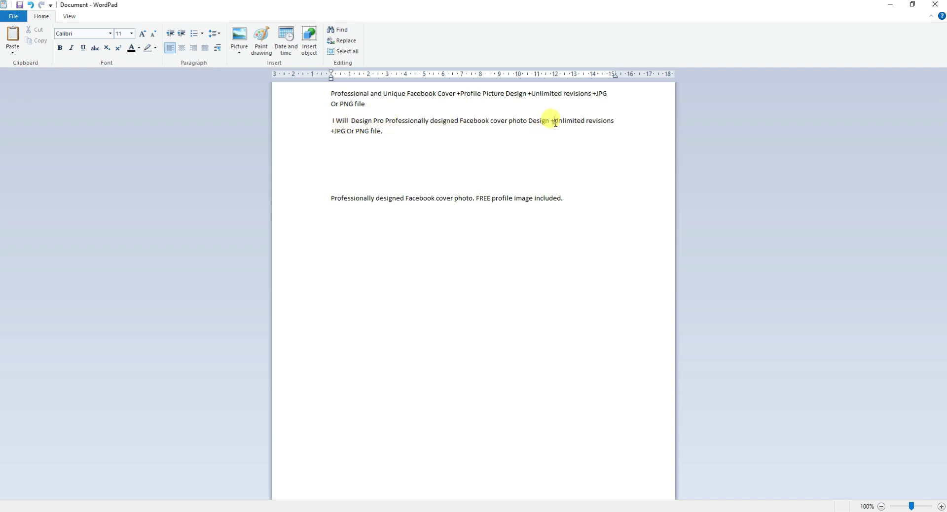
Copy the composed "I Will" paragraph into the Basic package description of the Fiverr gig and switch off the 3 Packages option
left_click_drag(383, 131, 327, 123)
key("ctrl+c")
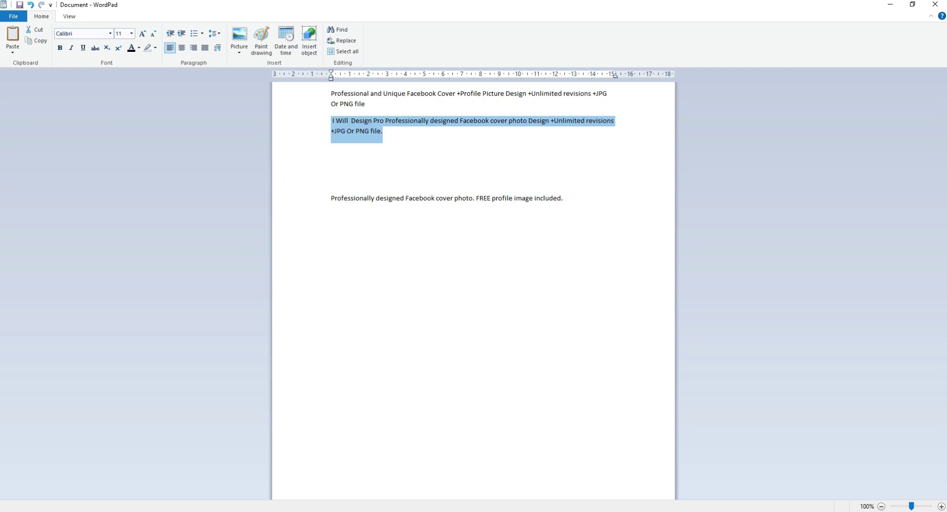
key("alt+Tab")
left_click(74, 7)
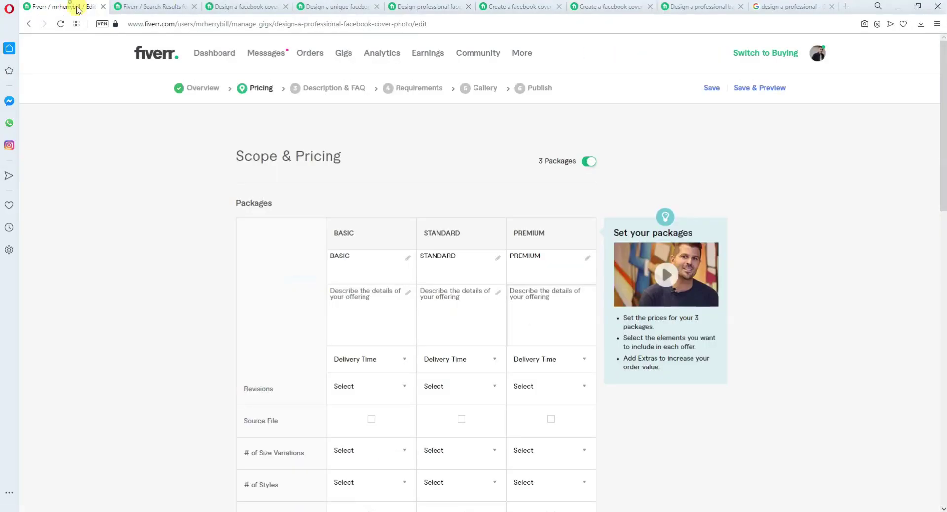
left_click(367, 302)
key("ctrl+v")
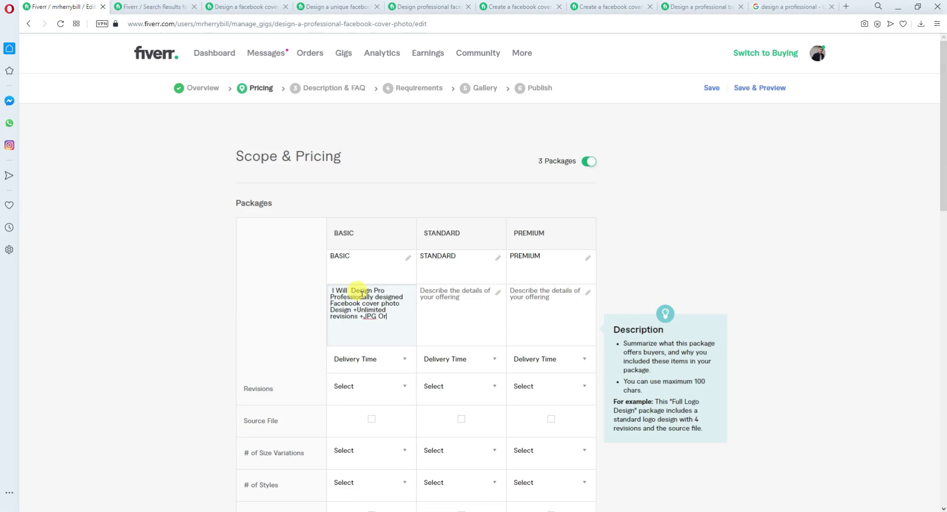
left_click(591, 162)
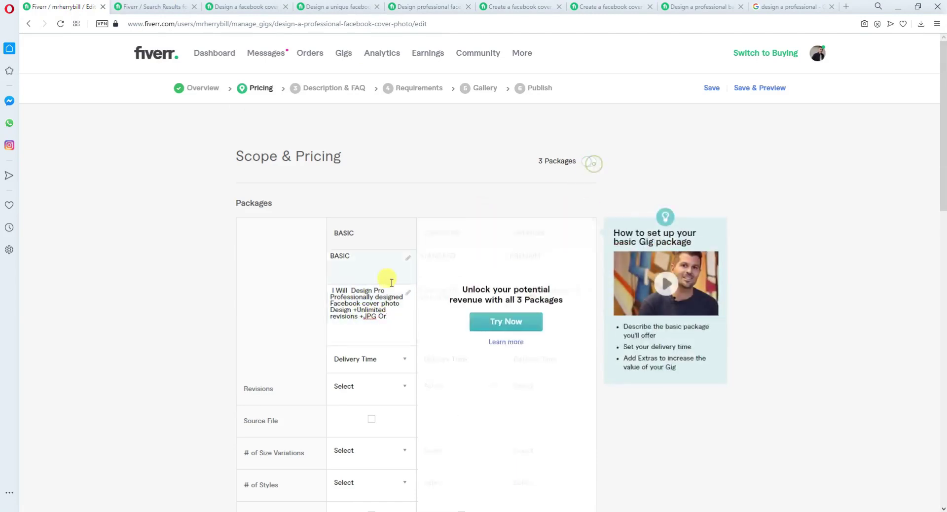
Compare the delivery times of the competing Facebook cover gigs and set the Basic package's delivery time to 2 days
scroll(486, 320, "down", 3)
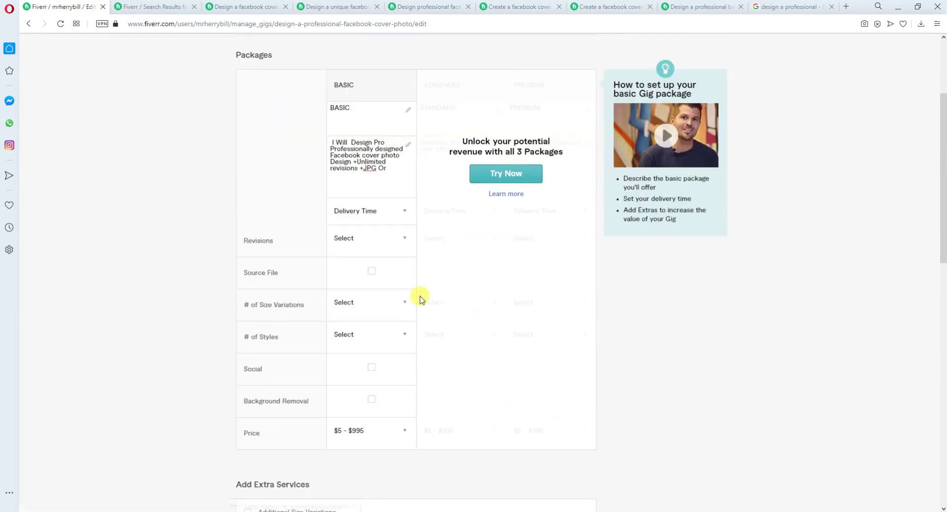
left_click(346, 212)
key("ctrl+Tab")
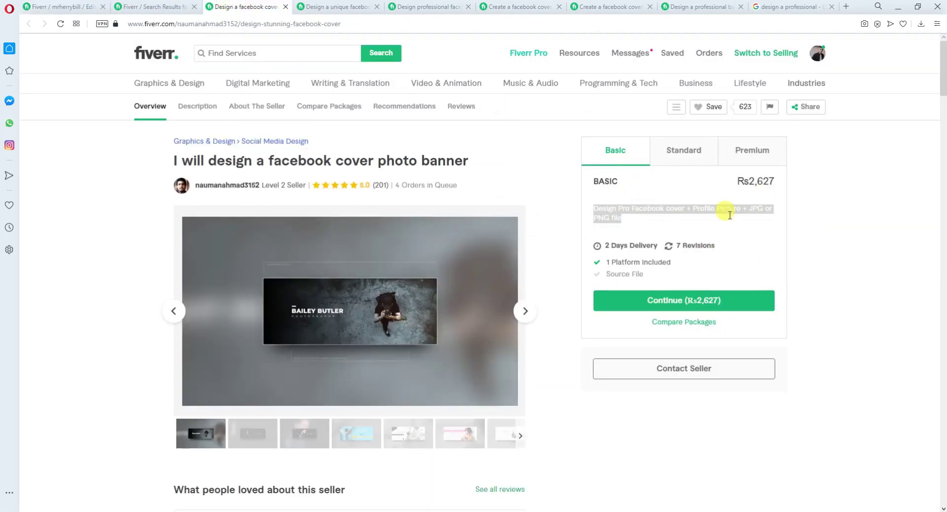
left_click(330, 6)
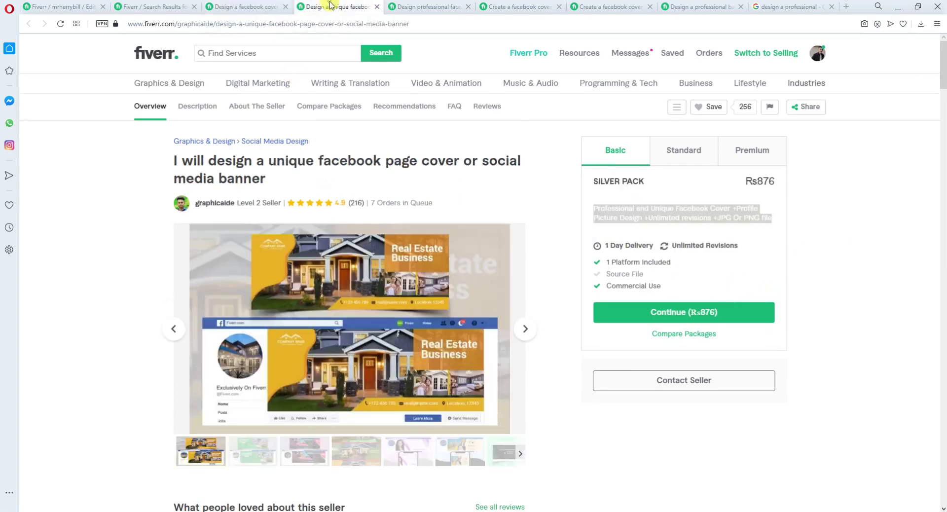
left_click(447, 7)
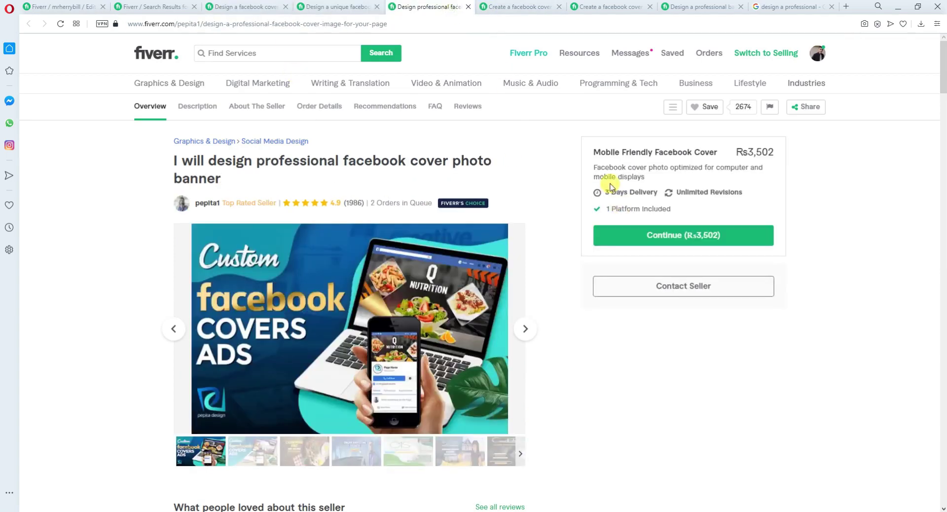
left_click(491, 7)
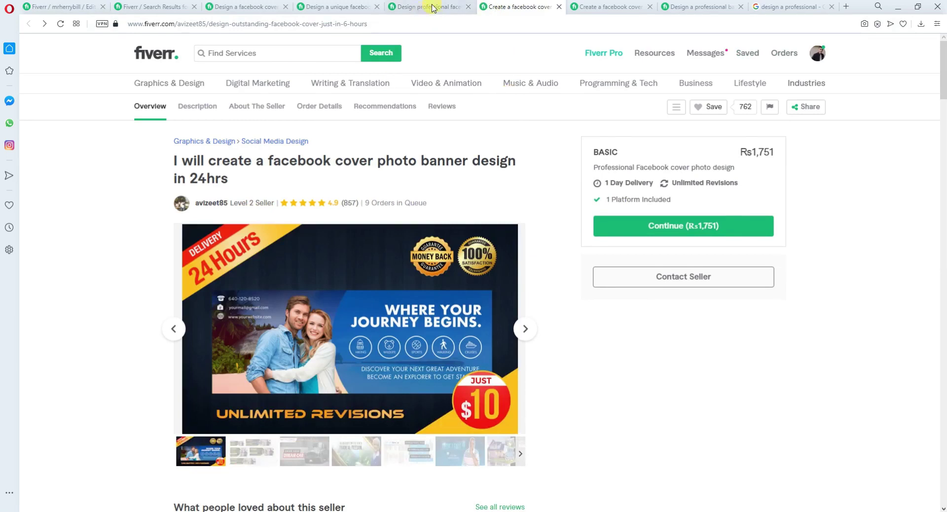
left_click(432, 6)
left_click(146, 10)
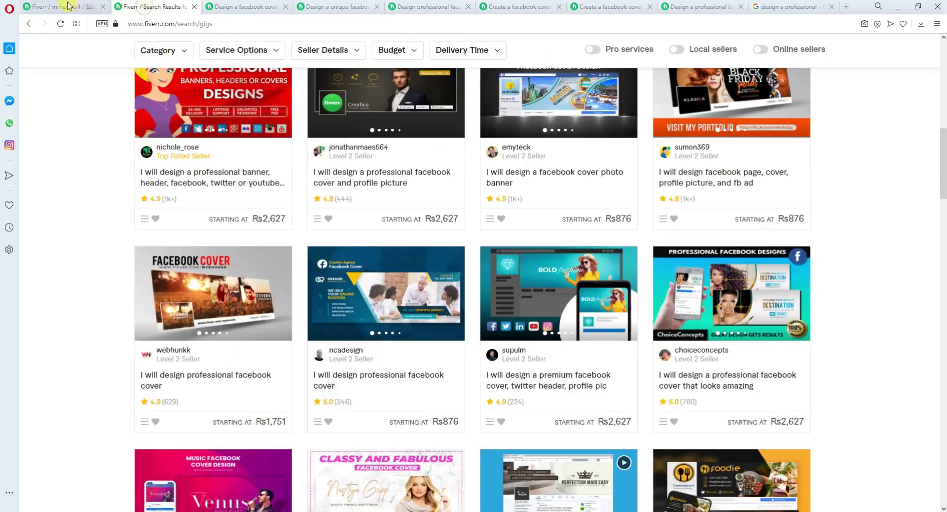
left_click(70, 7)
Set the Basic package's revisions to Unlimited and include the source file
left_click(348, 239)
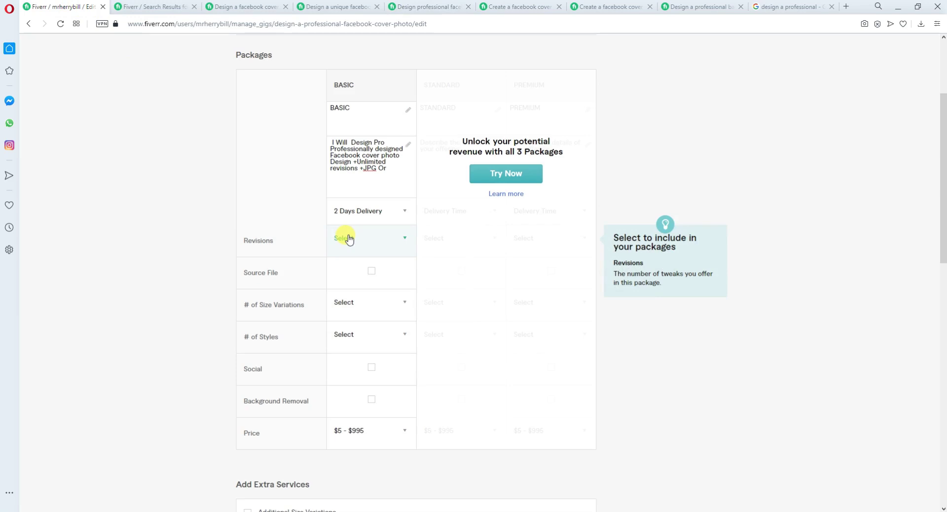
left_click(349, 239)
scroll(355, 308, "down", 3)
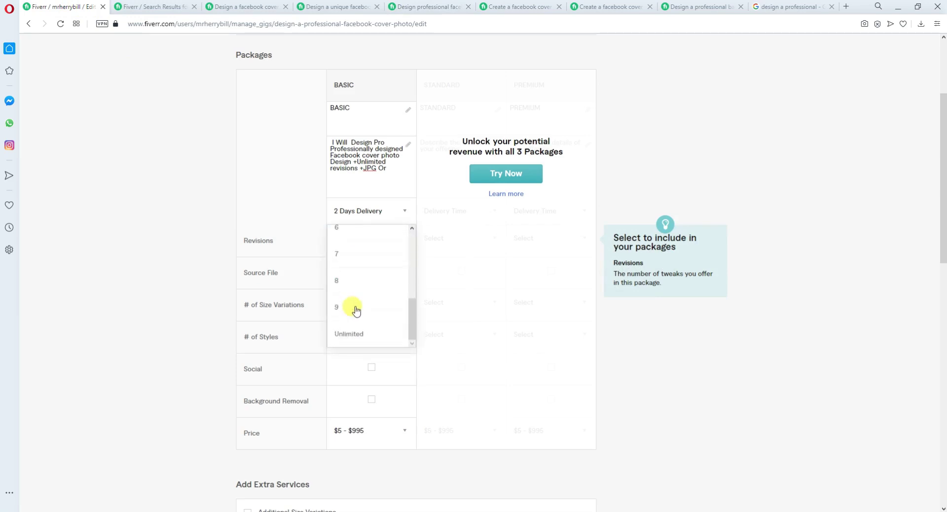
left_click(349, 334)
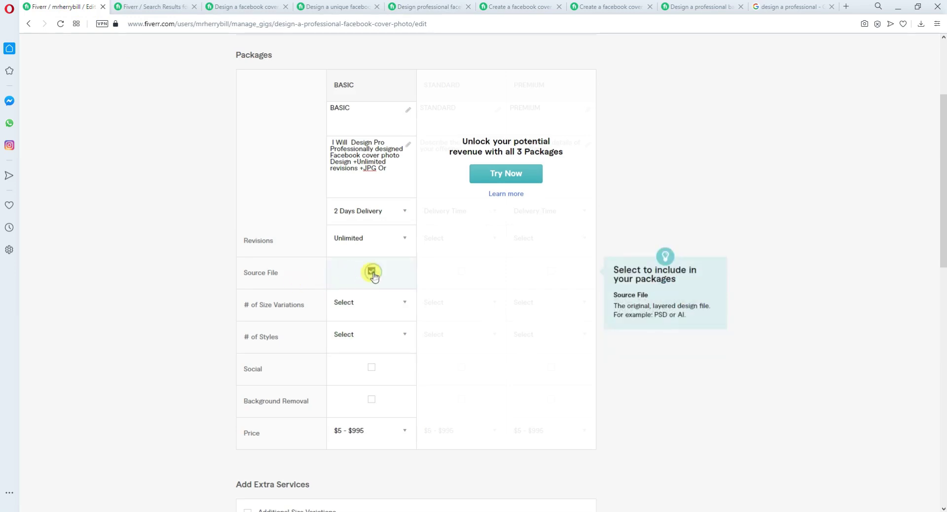
Set the Basic package's number of styles to 2
left_click(345, 302)
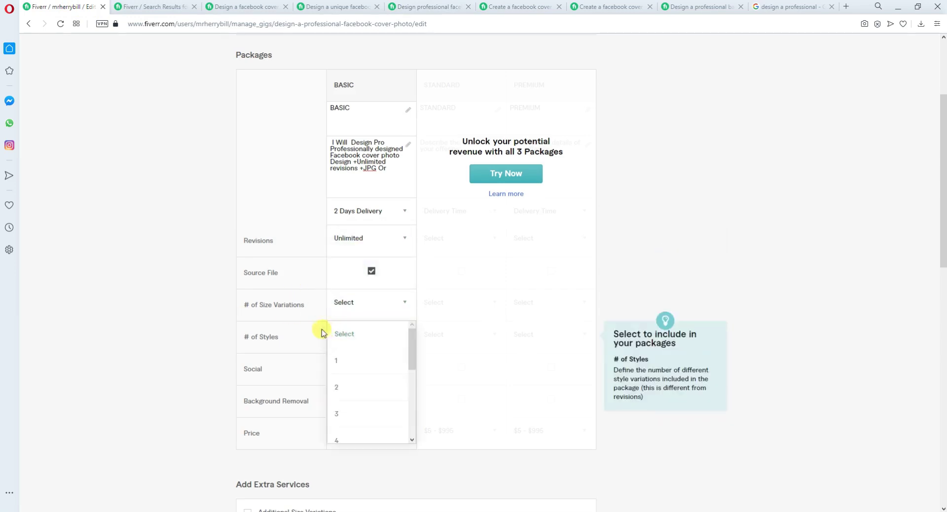
left_click(162, 353)
left_click(363, 335)
scroll(351, 379, "down", 1)
scroll(348, 376, "up", 1)
left_click(343, 381)
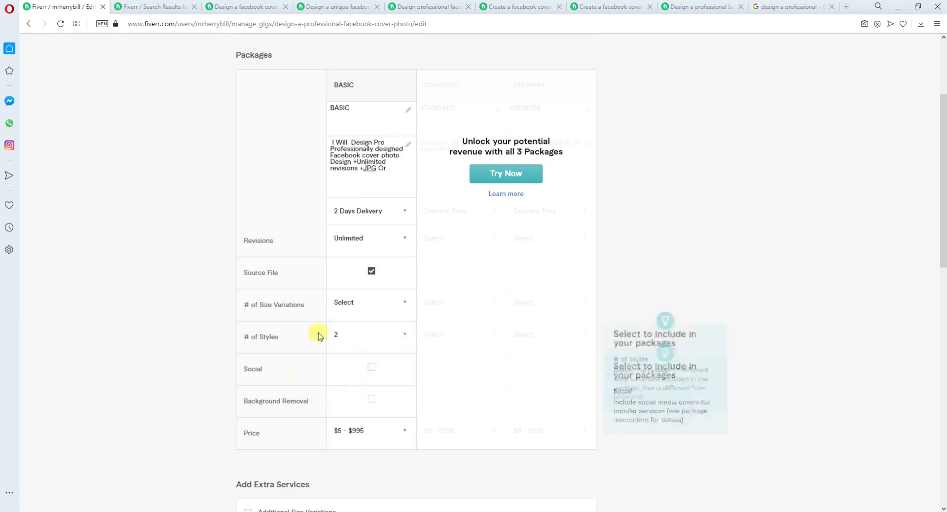
Include the Social and Background Removal options in the Basic package
scroll(365, 323, "down", 1)
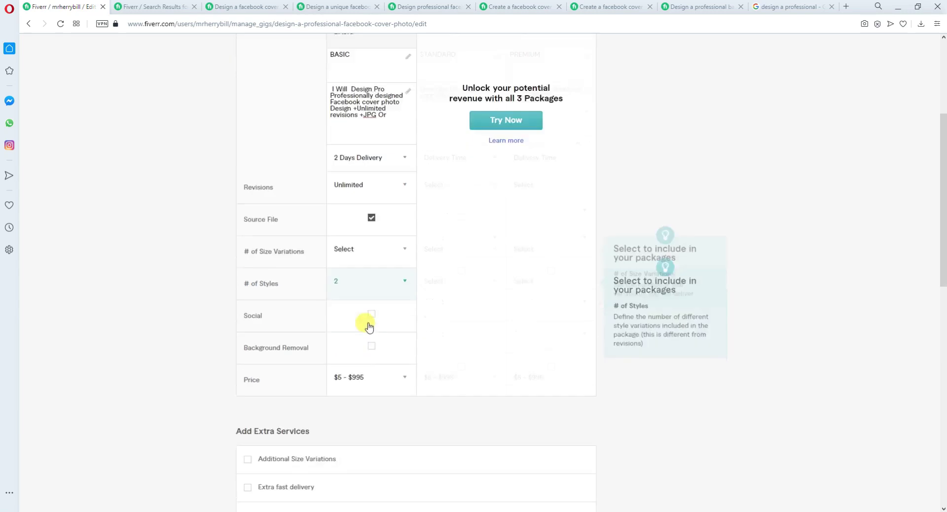
scroll(370, 325, "down", 1)
left_click(374, 274)
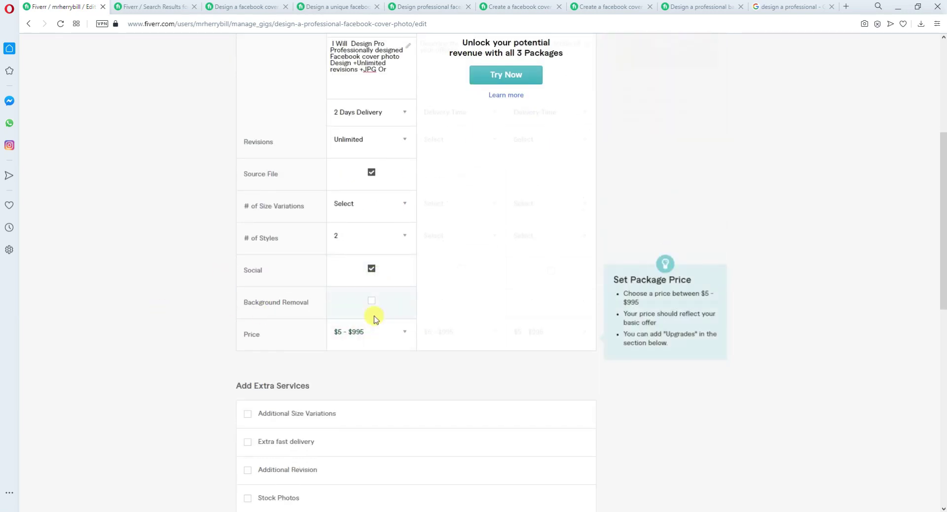
left_click(371, 301)
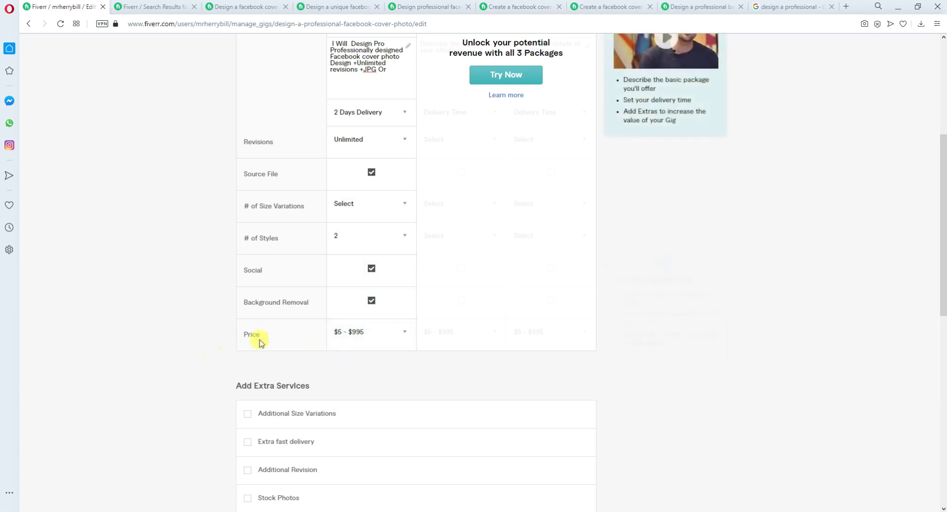
Check the prices of competing gigs and set the Basic package's price to $5
left_click(371, 336)
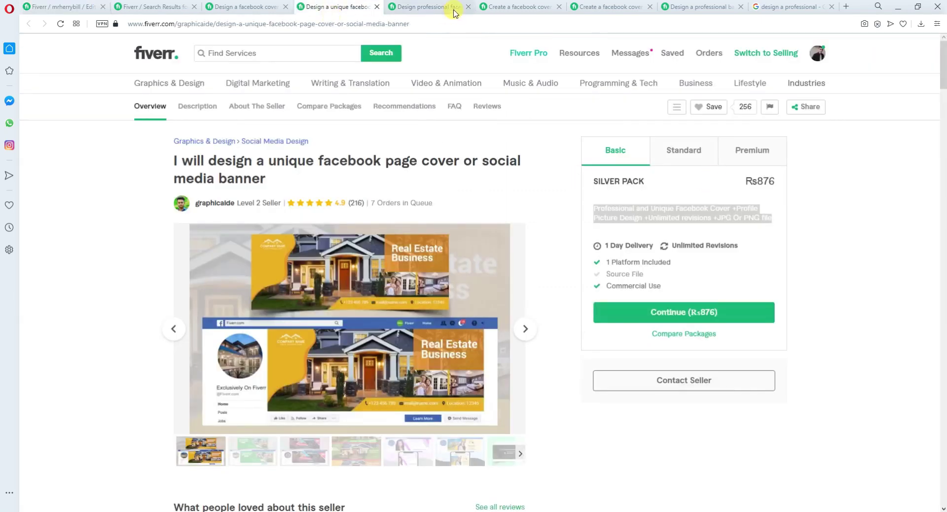
left_click(453, 11)
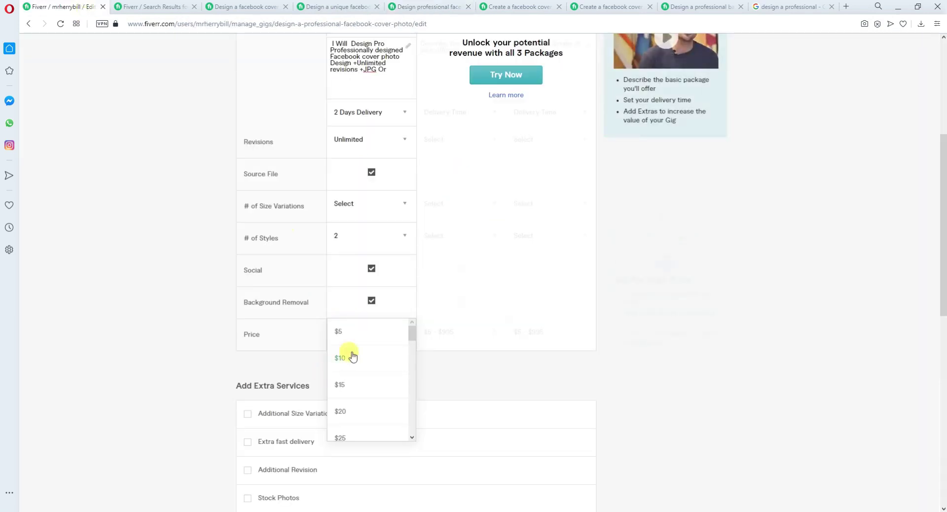
left_click(348, 330)
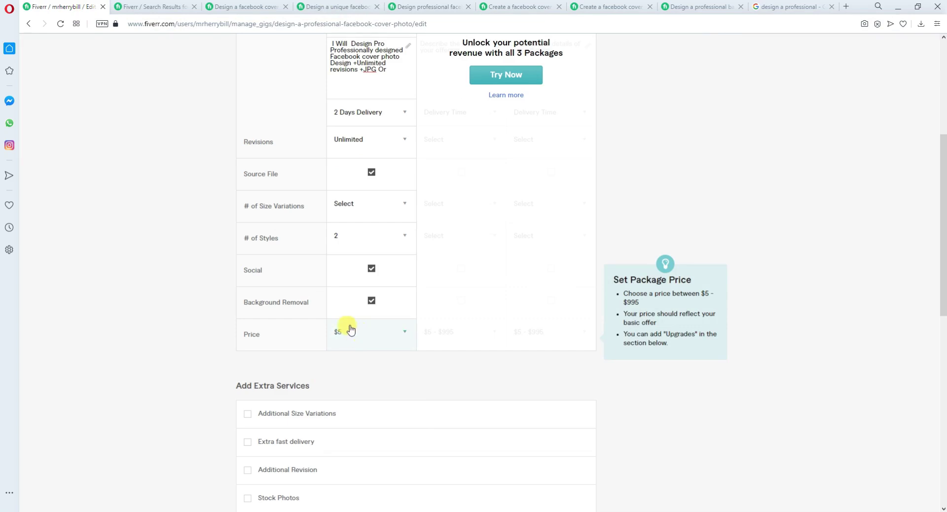
Review the Basic package settings, save the pricing section and continue to the gig's Description & FAQ
scroll(350, 329, "up", 5)
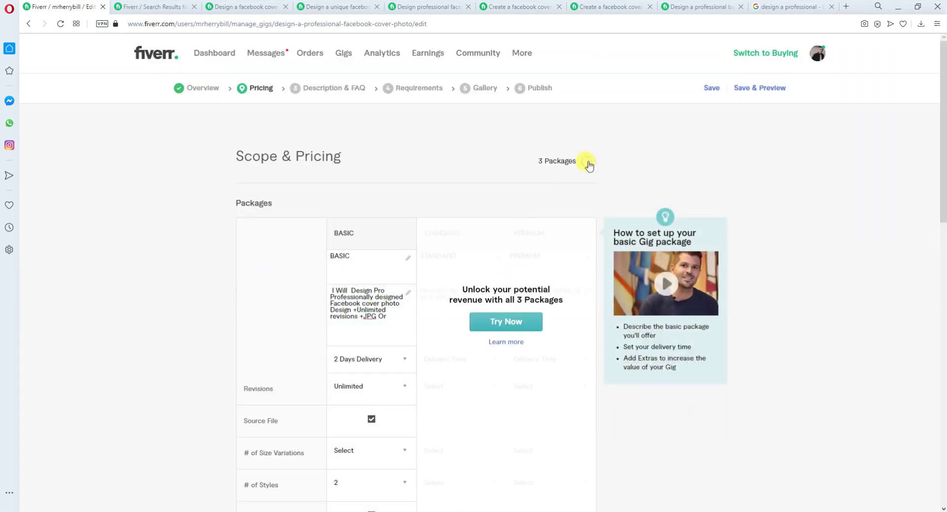
scroll(444, 306, "down", 5)
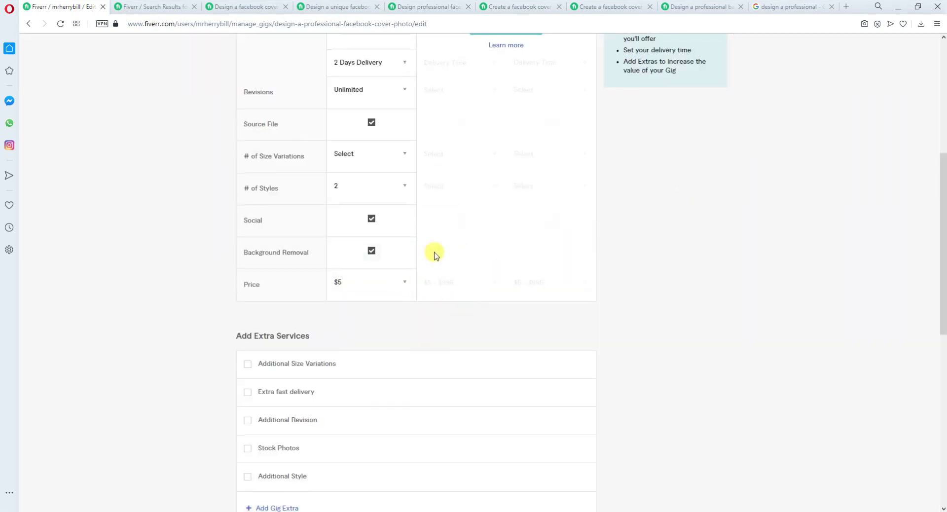
scroll(409, 253, "down", 3)
scroll(365, 237, "up", 2)
scroll(328, 233, "down", 3)
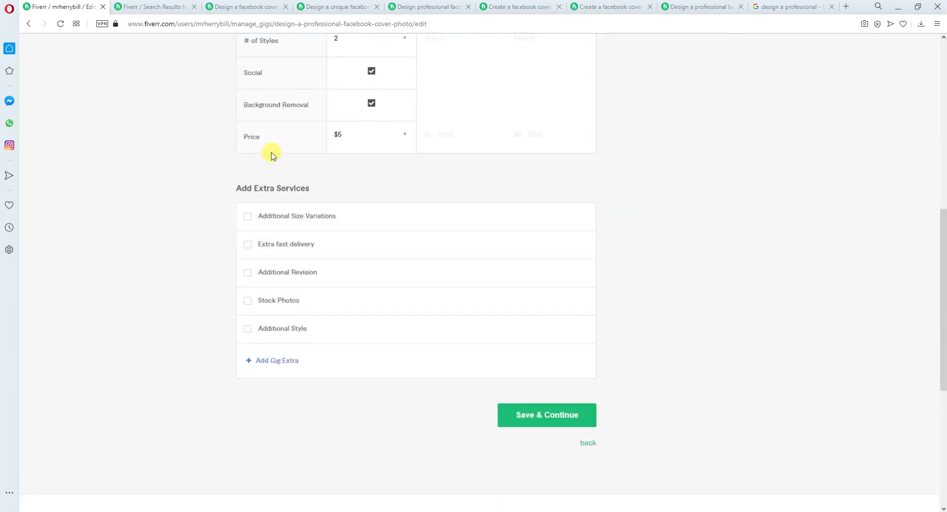
scroll(470, 251, "down", 2)
left_click(522, 264)
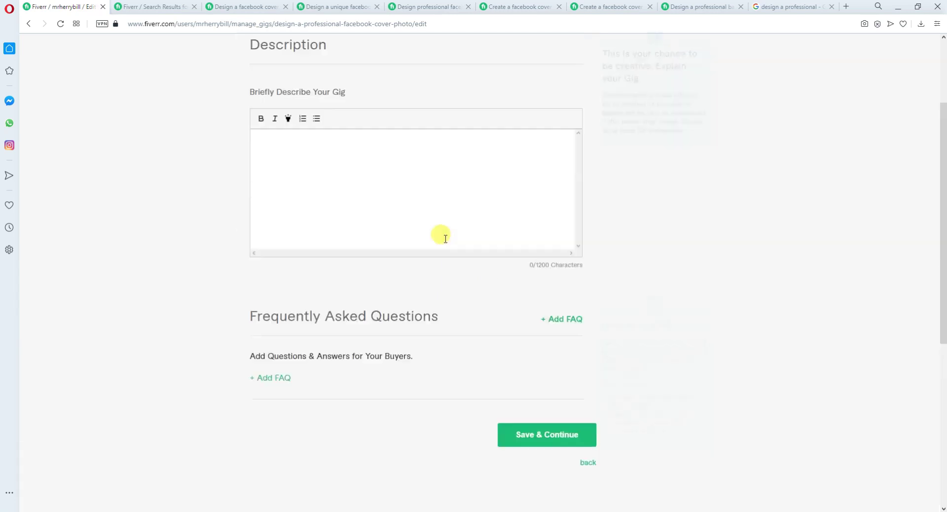
left_click(314, 276)
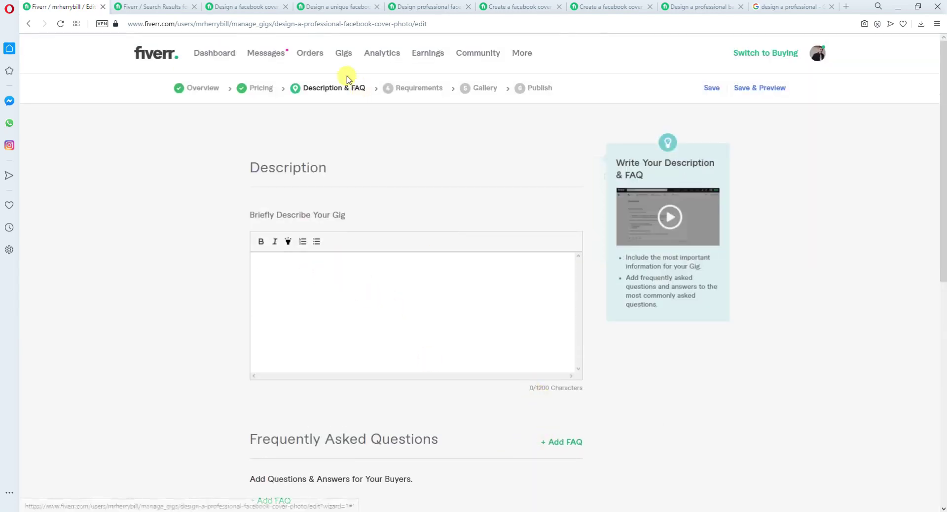
Find the About This Gig text of the unique Facebook page cover gig and clear all old text from the WordPad document
left_click(318, 6)
scroll(353, 202, "down", 5)
scroll(353, 202, "down", 4)
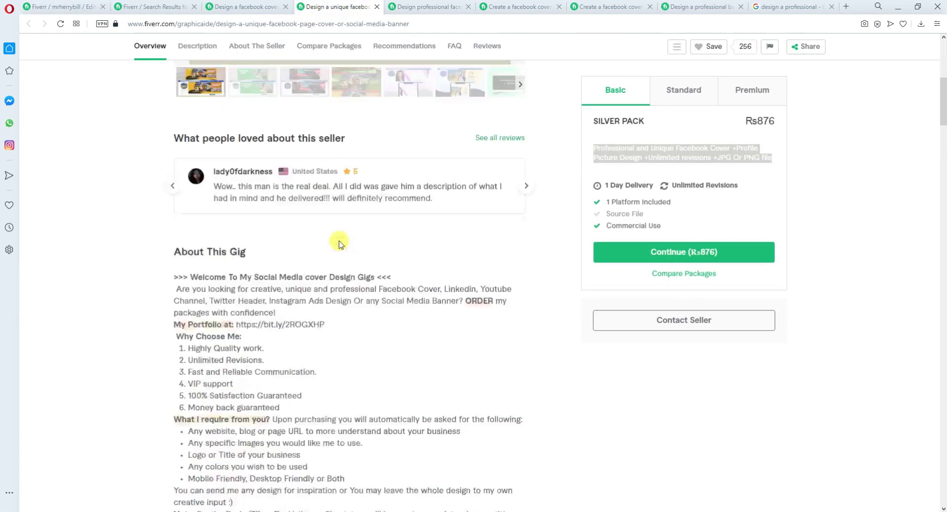
key("alt+Tab")
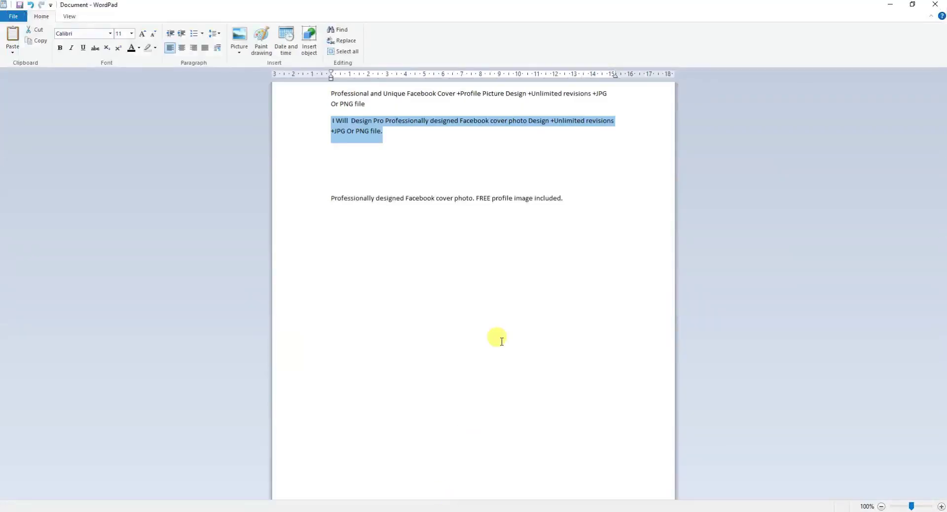
key("ctrl+a")
key("Delete")
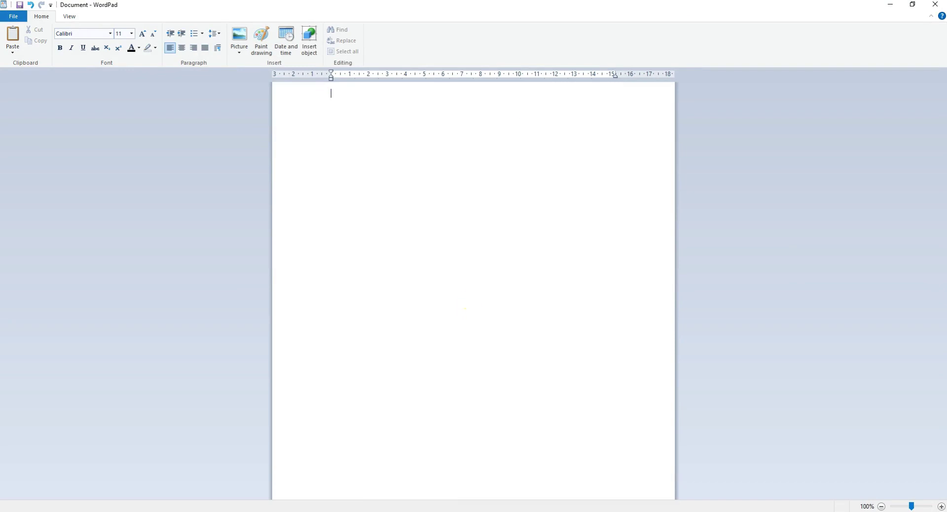
left_click(883, 5)
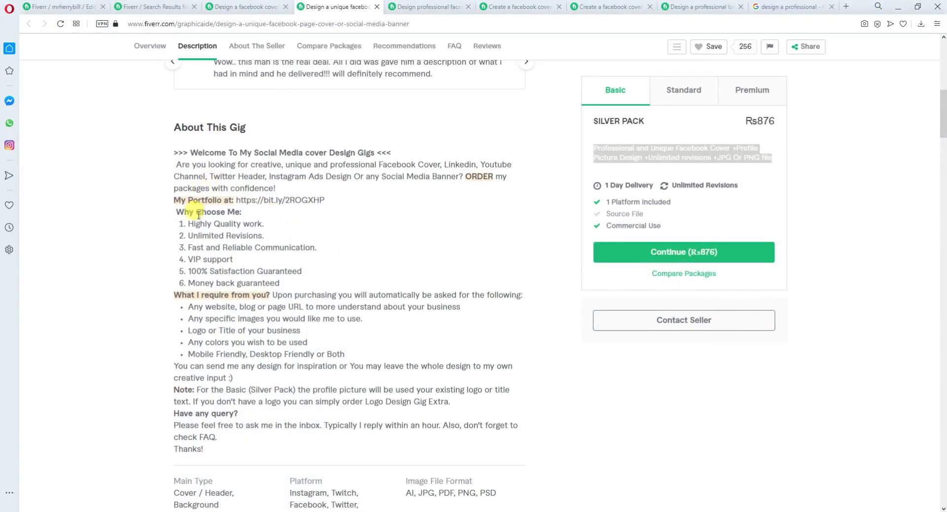
Copy the competing gig's description from "Welcome To My Social Media cover Design Gigs" through "Money back guaranteed" into WordPad, and remove the portfolio line
left_click(168, 155)
left_click_drag(241, 153, 381, 152)
left_click(389, 226)
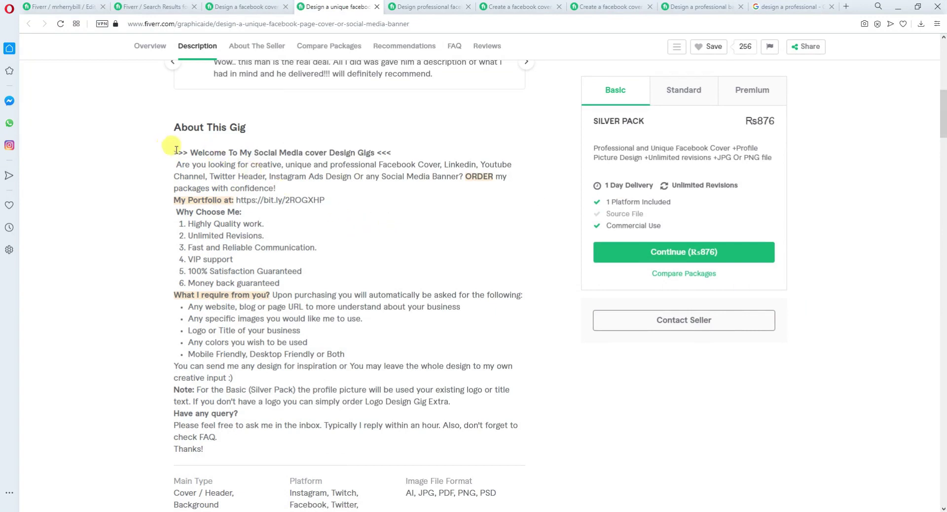
left_click_drag(191, 150, 371, 295)
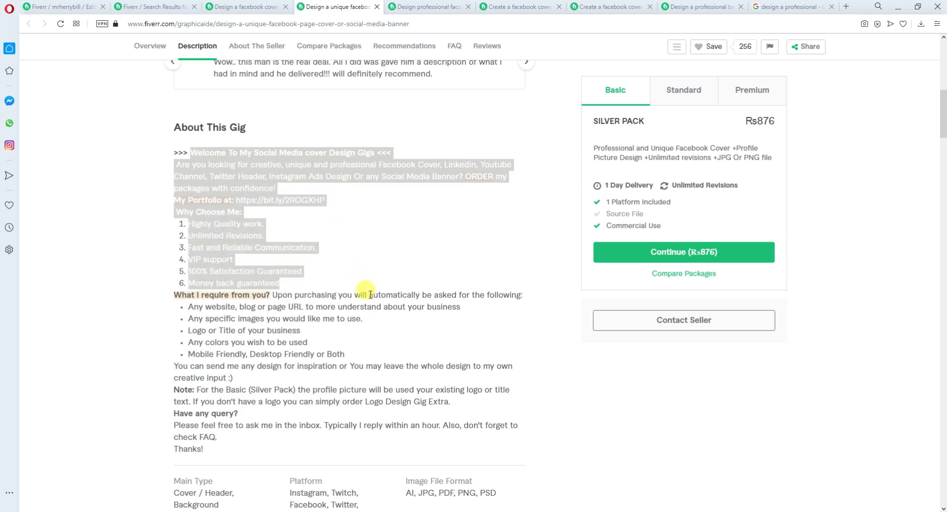
key("ctrl+c")
key("alt+Tab")
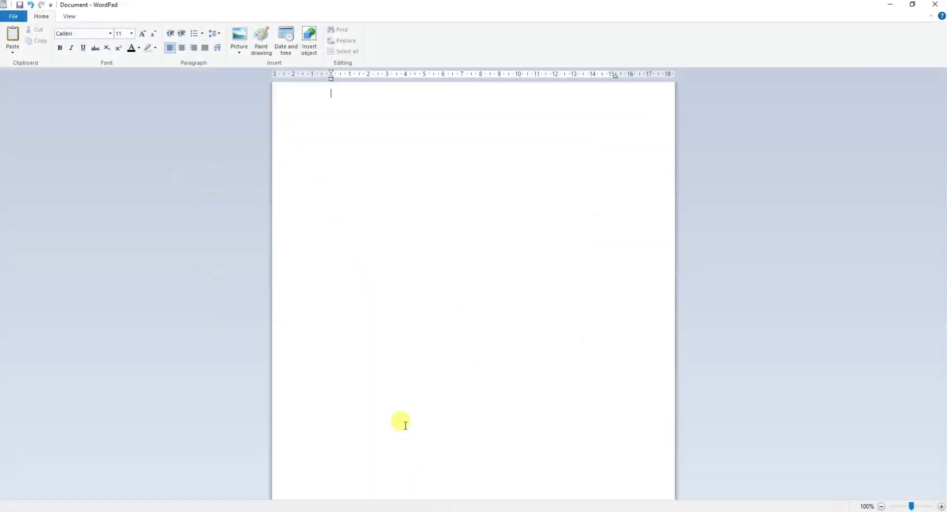
key("ctrl+v")
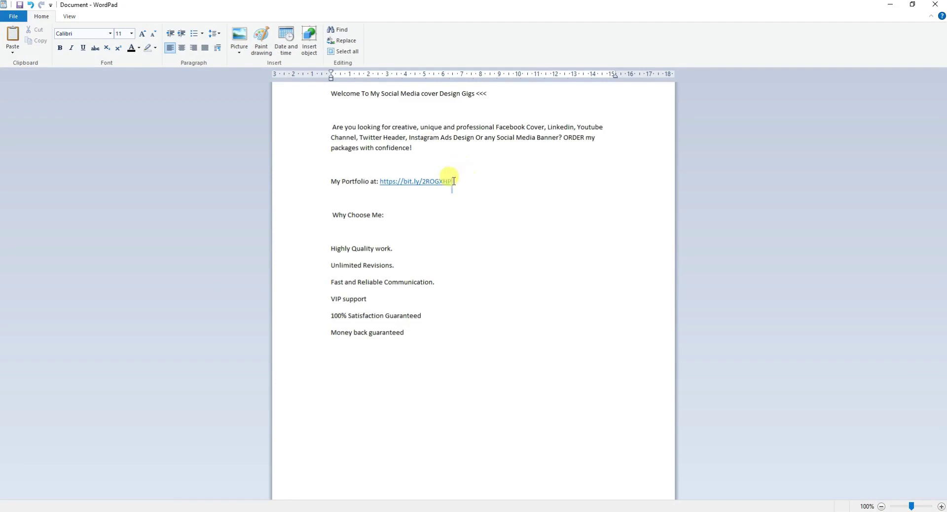
left_click_drag(451, 181, 317, 176)
key("Delete")
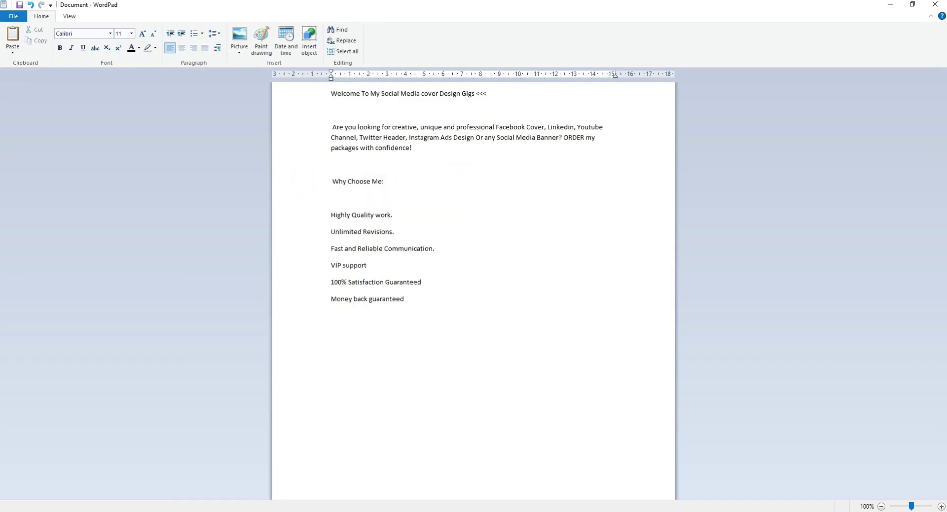
Copy the professional Facebook cover gig's text from "Please also check my gig extras" through "ONLINE BRAND PRESENCE" to the end of the WordPad draft
key("alt+Tab")
key("alt+Tab")
key("alt+Tab")
scroll(402, 355, "down", 5)
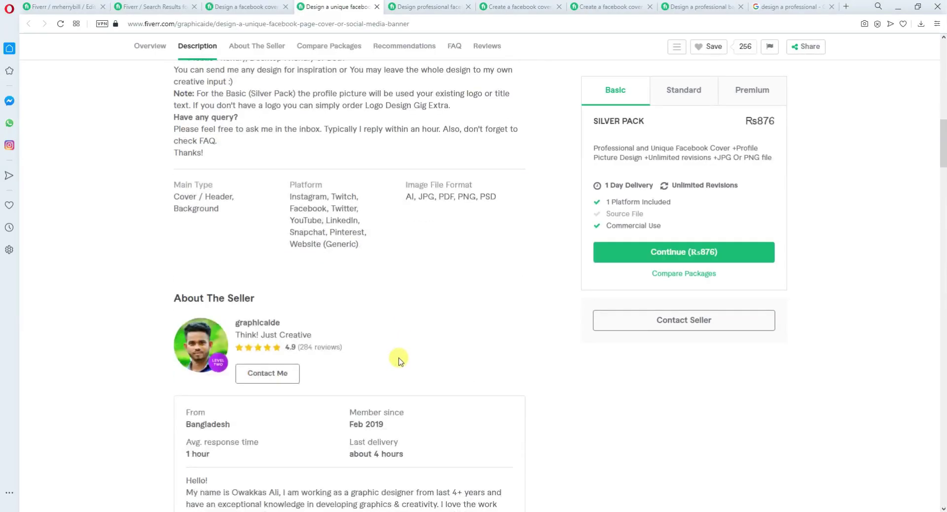
key("ctrl+Tab")
scroll(380, 197, "down", 10)
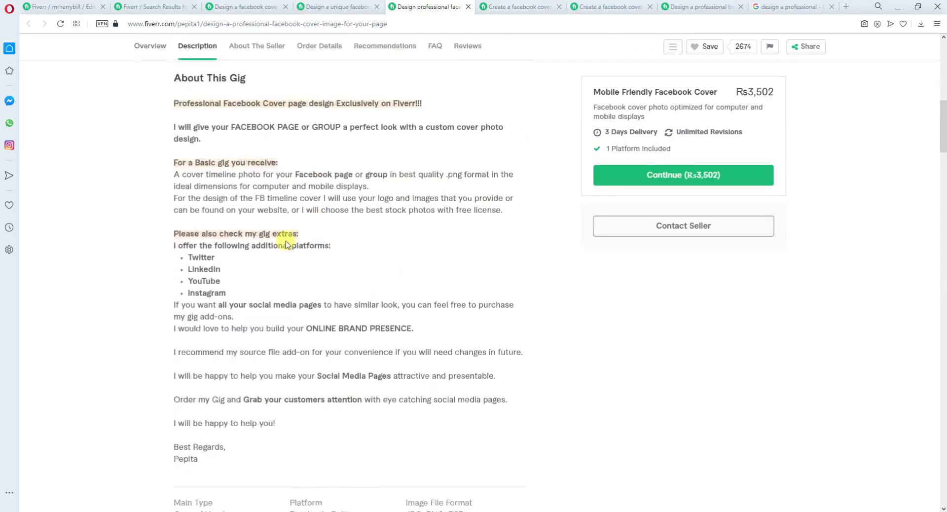
scroll(191, 219, "down", 1)
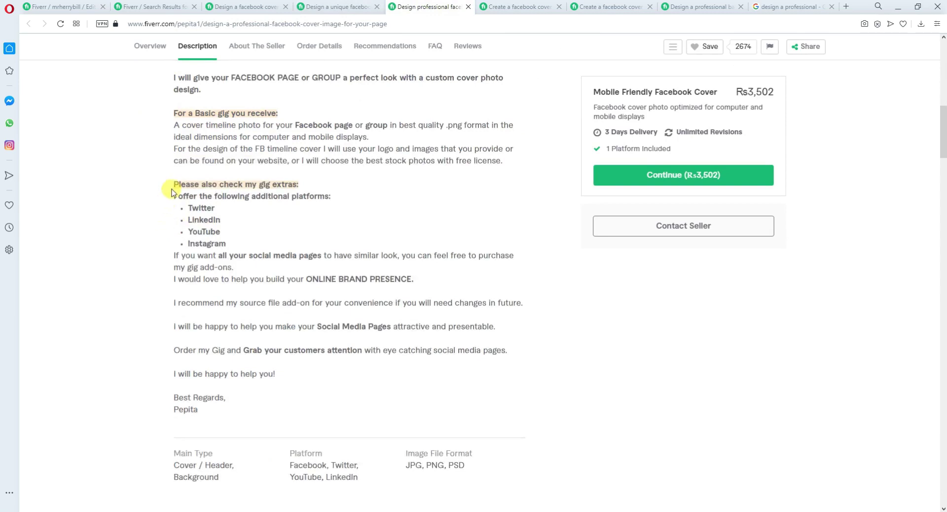
left_click_drag(172, 186, 273, 235)
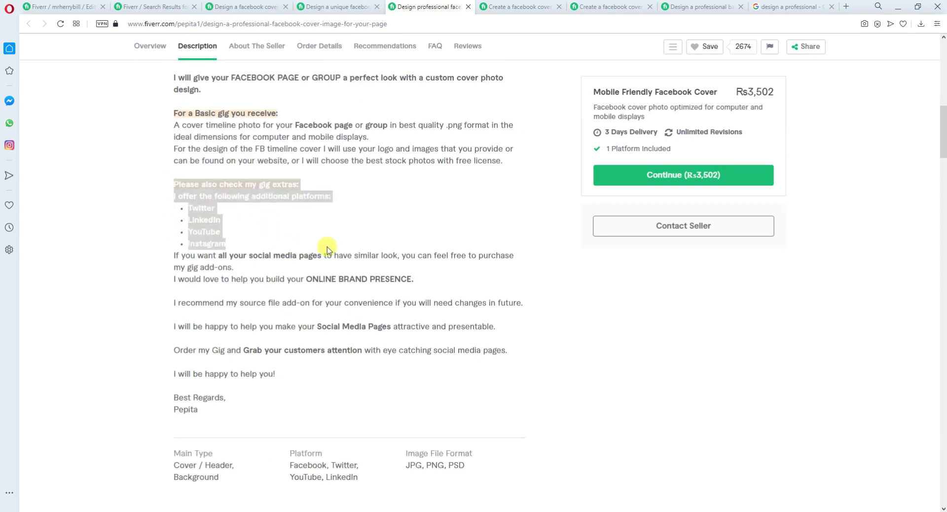
left_click_drag(327, 248, 413, 280)
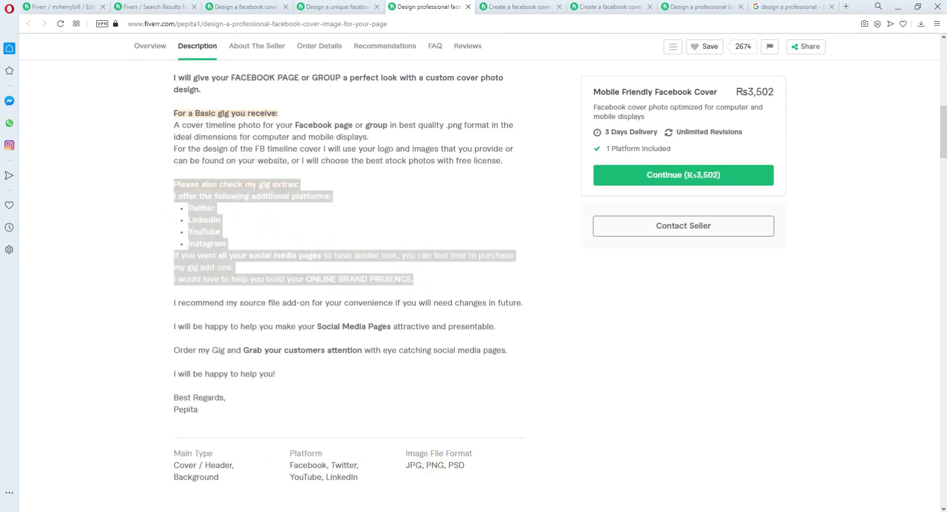
key("alt+Tab")
left_click(415, 301)
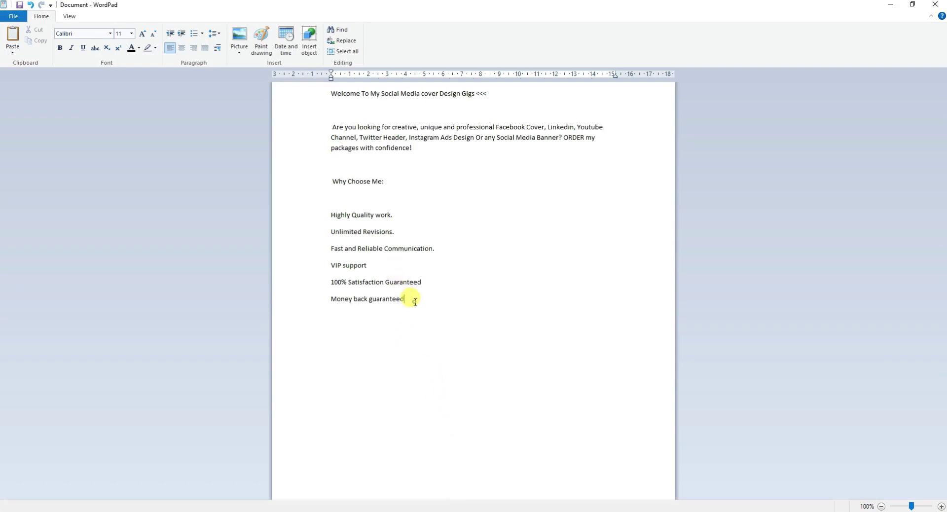
type("Please also check my gig extras: I offer the following additional platforms: Twitter LinkedIn YouTube Instagram If you want all your social media pages to have similar look, you can feel free to purchase my gig add-ons. I would love to help you build your ONLINE BRAND PRESENCE.")
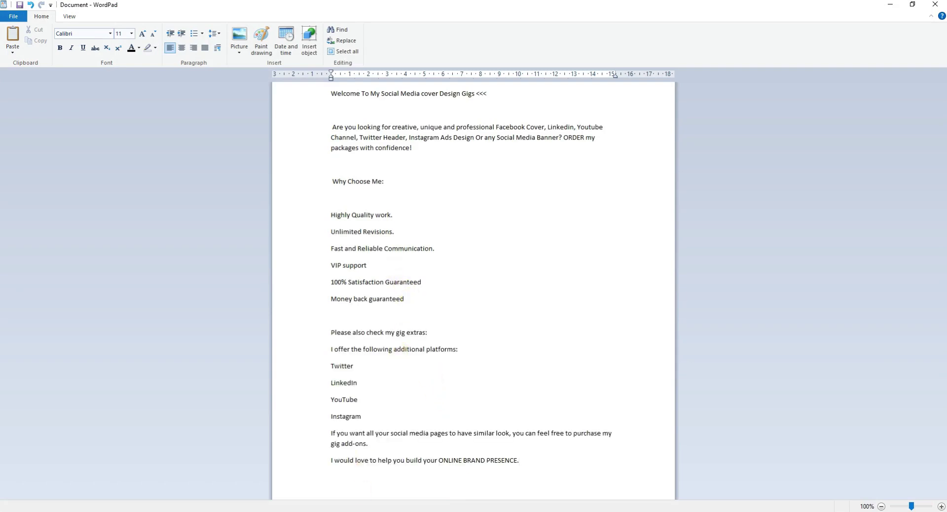
Copy the 24hrs cover banner gig's text from "About This Gig" through its fourth purchase question to the end of the WordPad draft
key("alt+Tab")
key("ctrl+Tab")
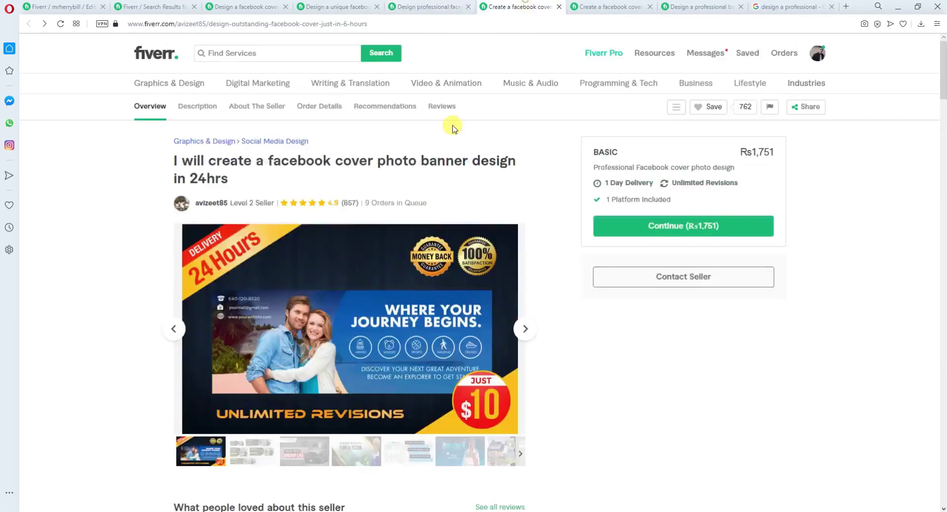
scroll(450, 127, "down", 10)
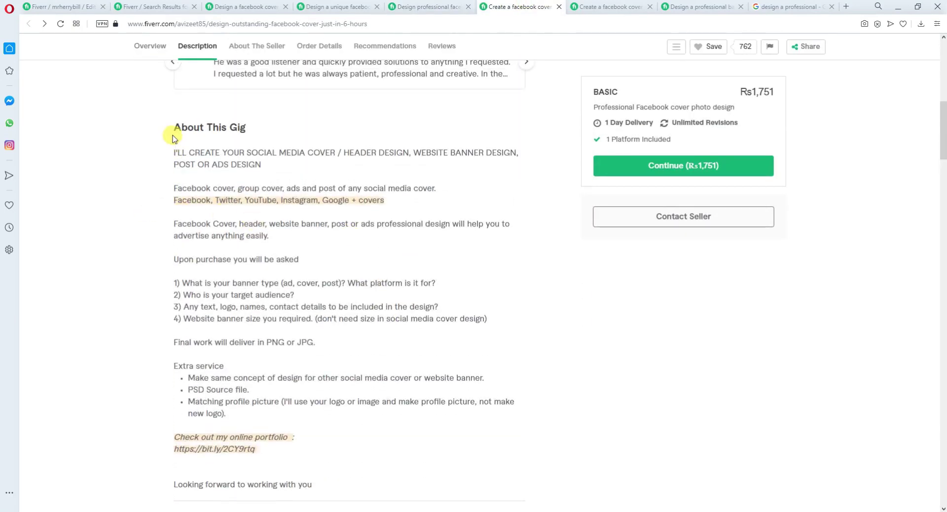
left_click_drag(173, 126, 409, 333)
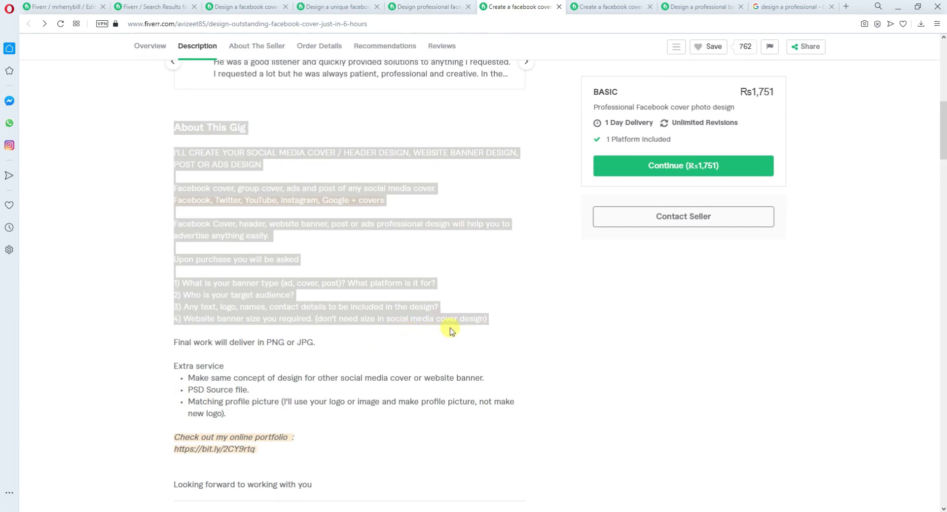
key("alt+Tab")
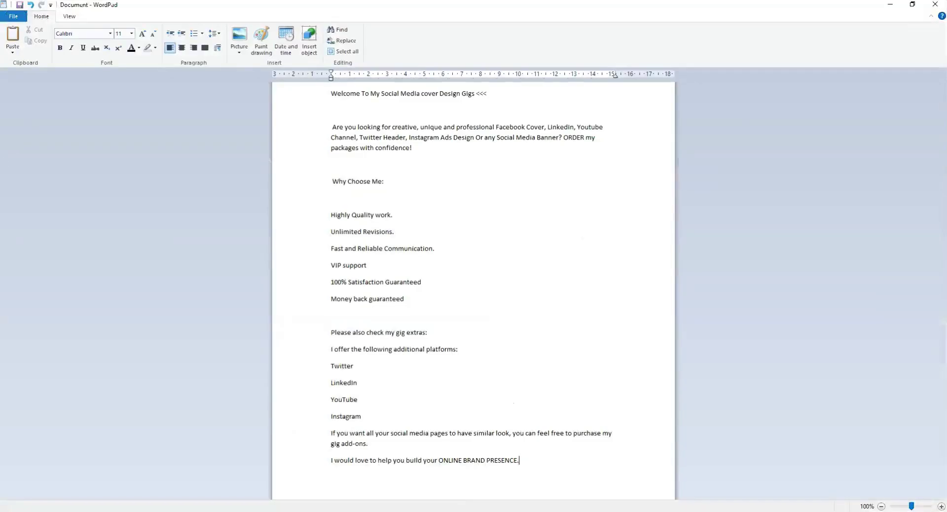
key("Return")
key("Return")
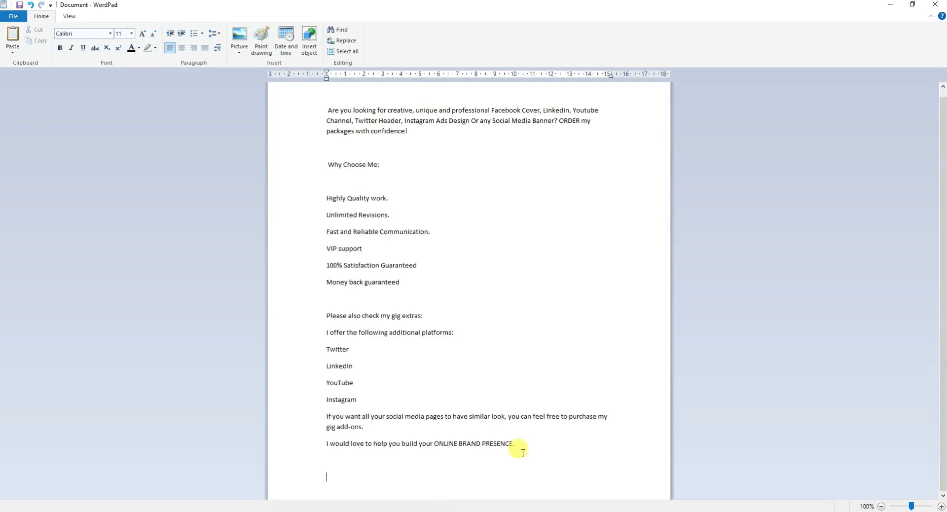
key("ctrl+v")
Check the pasted sections and add several blank lines at the end of the draft
scroll(513, 414, "up", 4)
scroll(501, 375, "up", 3)
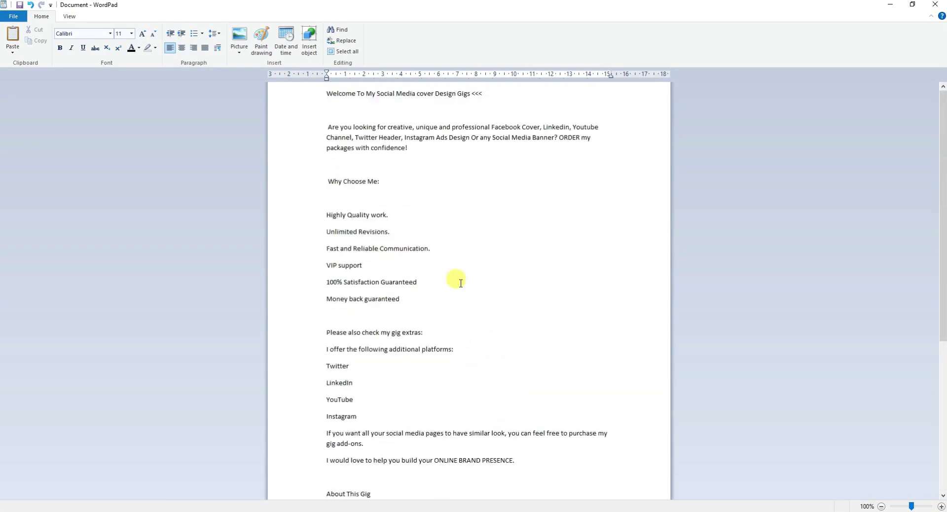
scroll(460, 283, "down", 7)
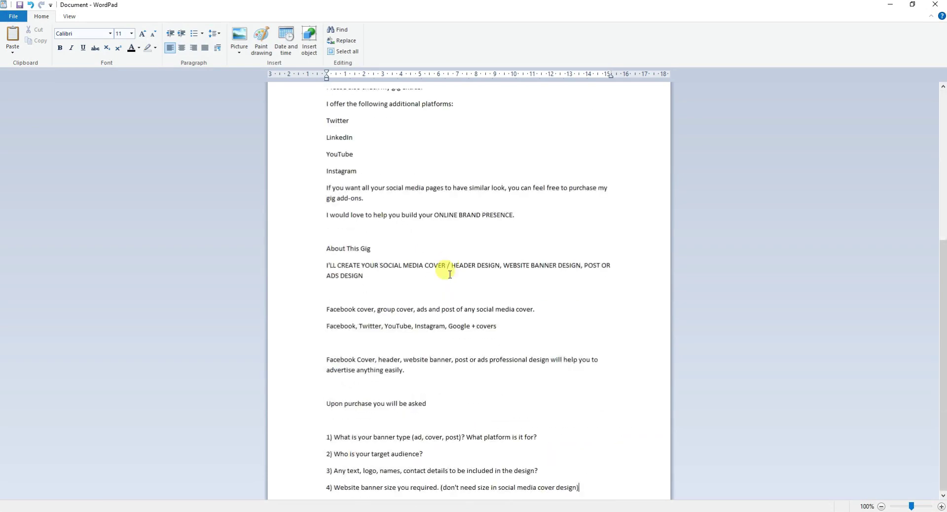
key("Return")
key("Return")
key("Return")
key("Return")
key("Return")
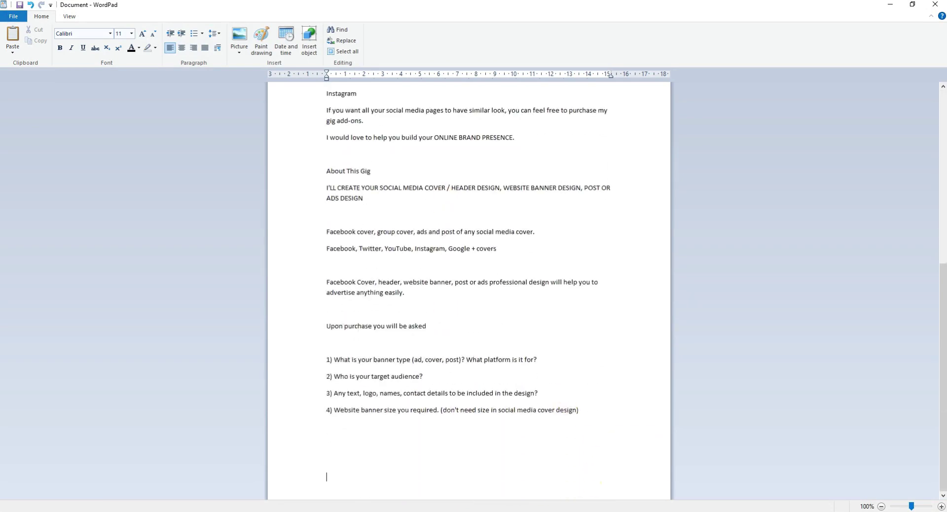
Read through the compiled gig description, from the welcome heading and "Why Choose Me" list to the purchase questions
scroll(370, 279, "up", 9)
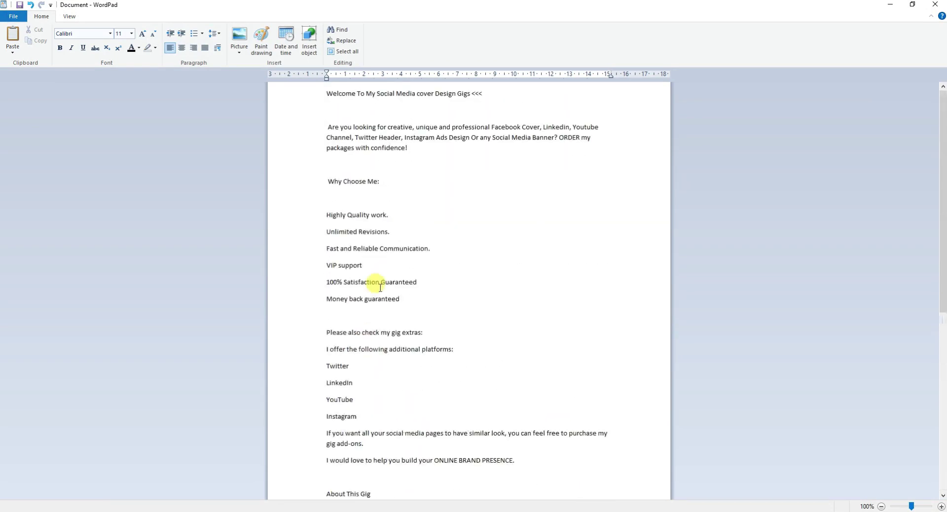
scroll(385, 224, "down", 4)
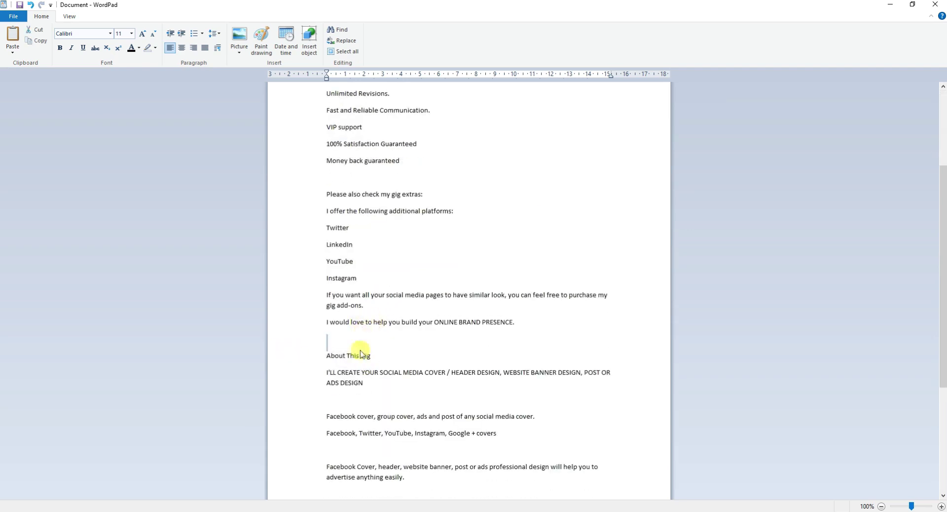
left_click(327, 355)
left_click(323, 356)
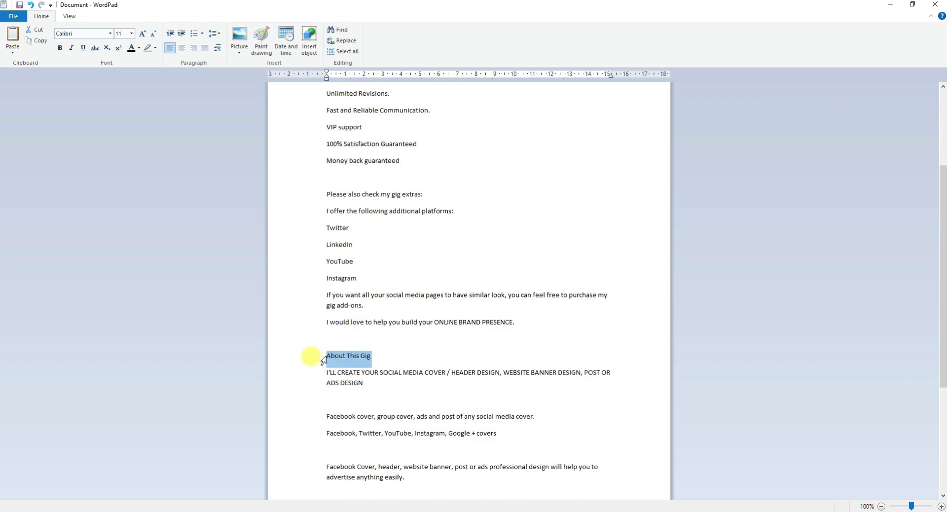
scroll(404, 375, "down", 5)
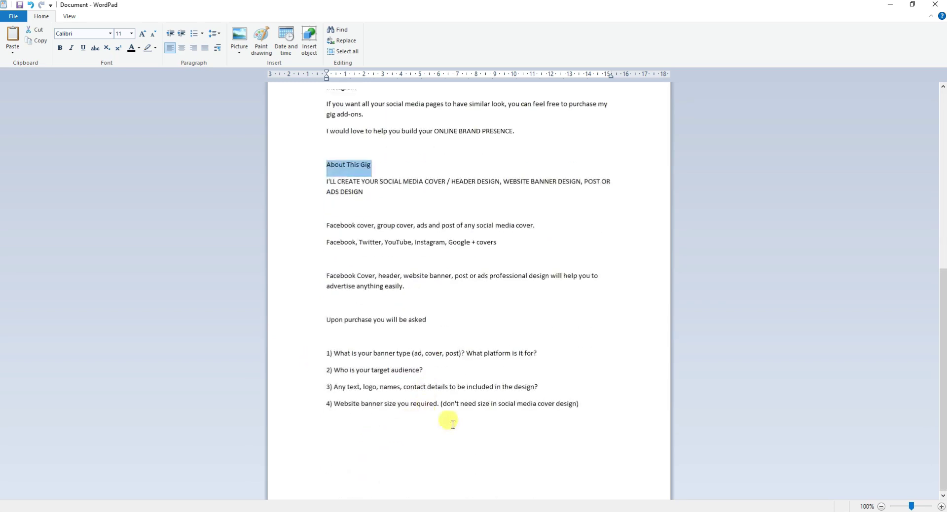
scroll(419, 306, "up", 10)
scroll(335, 236, "down", 6)
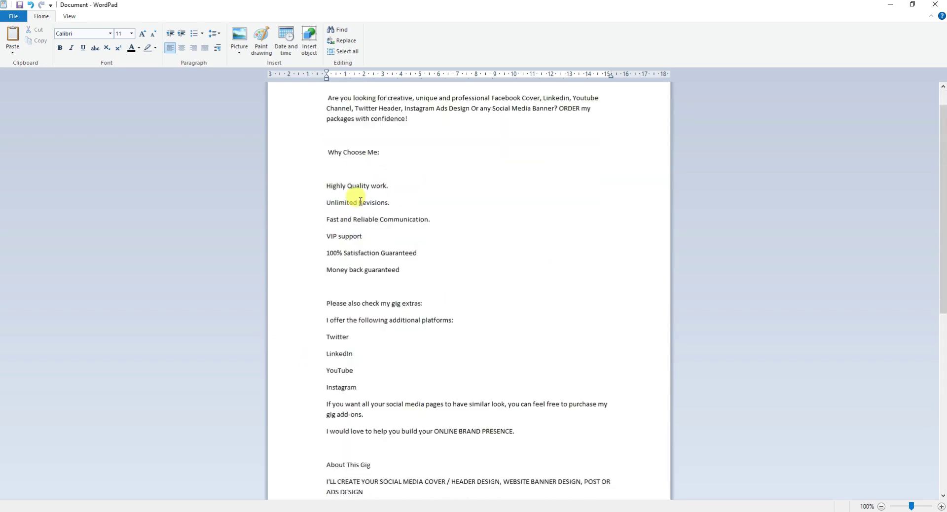
scroll(330, 239, "up", 3)
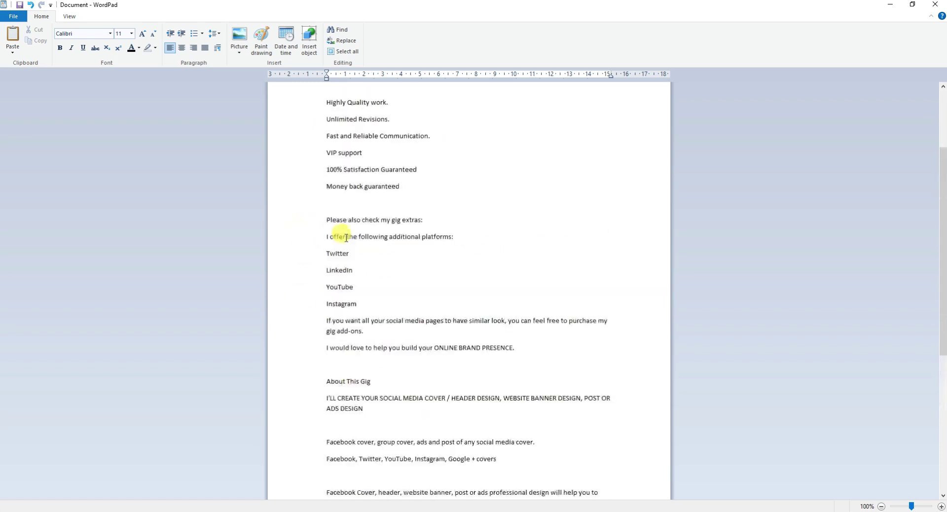
Copy the welcome line from the draft's beginning to its end as "Hi Welcome To My Social Media cover Design Gigs" under "About This Gig"
scroll(332, 243, "down", 4)
scroll(361, 296, "up", 7)
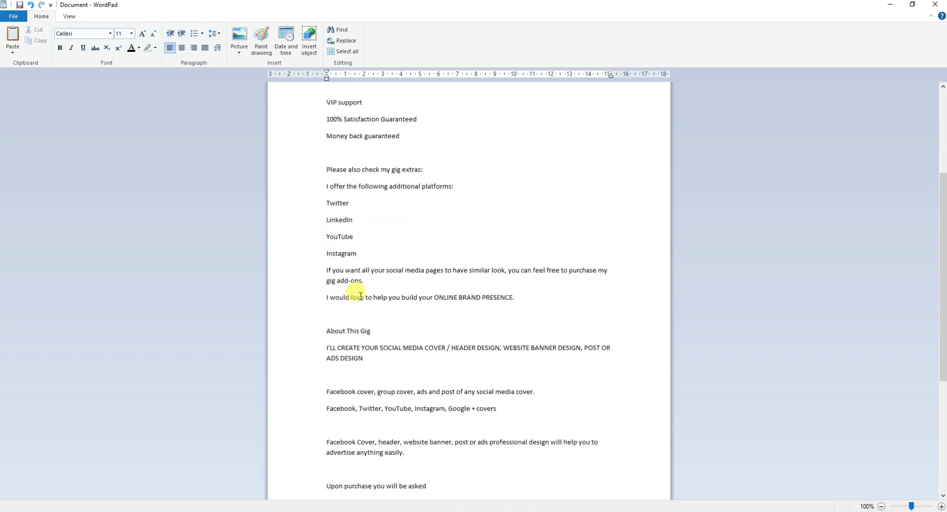
scroll(340, 261, "up", 1)
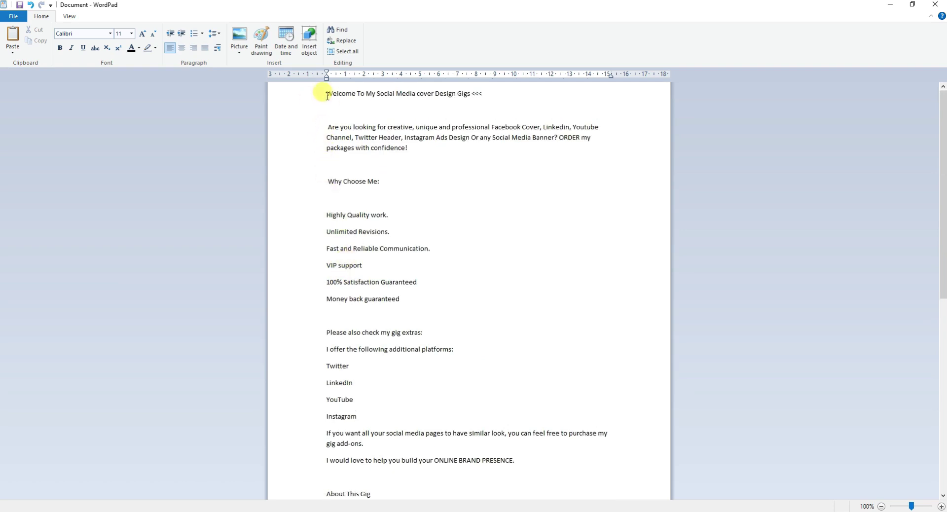
left_click_drag(328, 92, 455, 90)
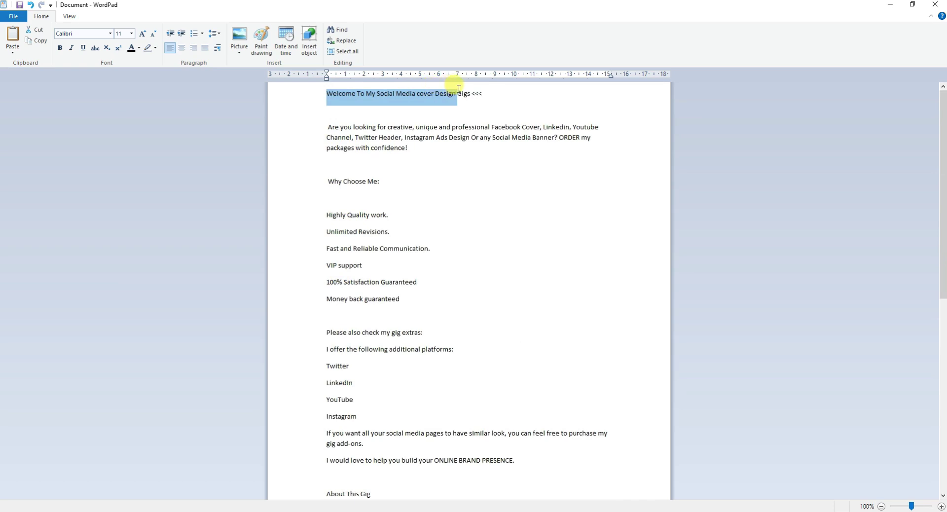
key("ctrl+c")
key("ctrl+End")
key("ctrl+v")
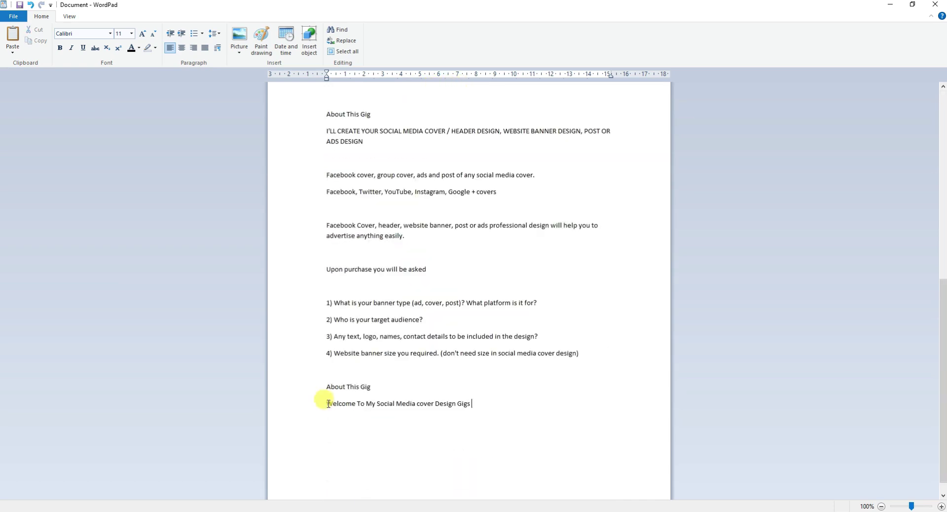
type("Hi")
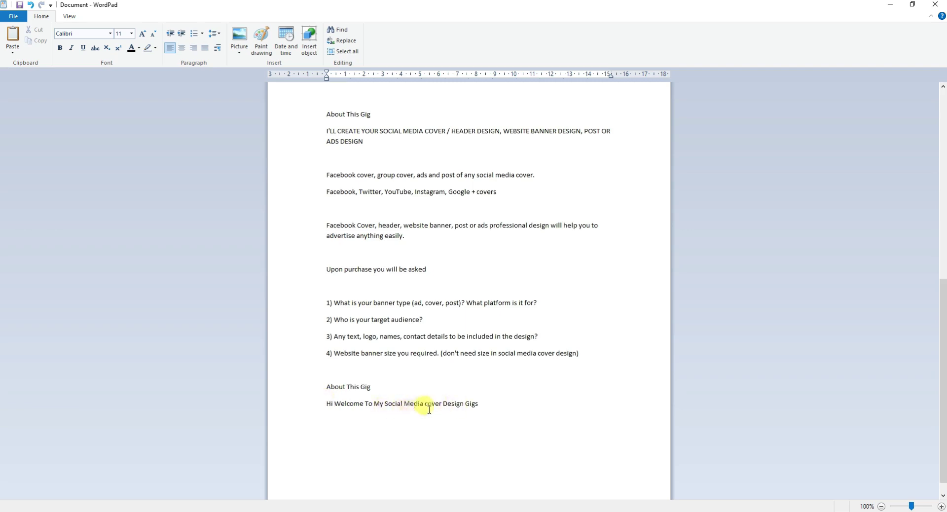
End the new welcome line with a period and copy "Are you looking for creative, unique and professional Facebook Cover" onto the line below
scroll(486, 404, "up", 8)
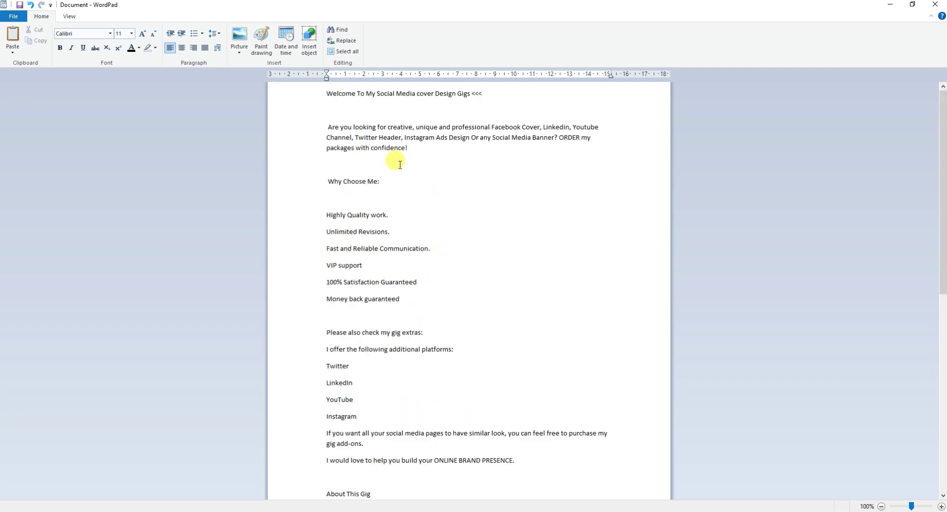
scroll(400, 350, "down", 2)
scroll(396, 360, "up", 2)
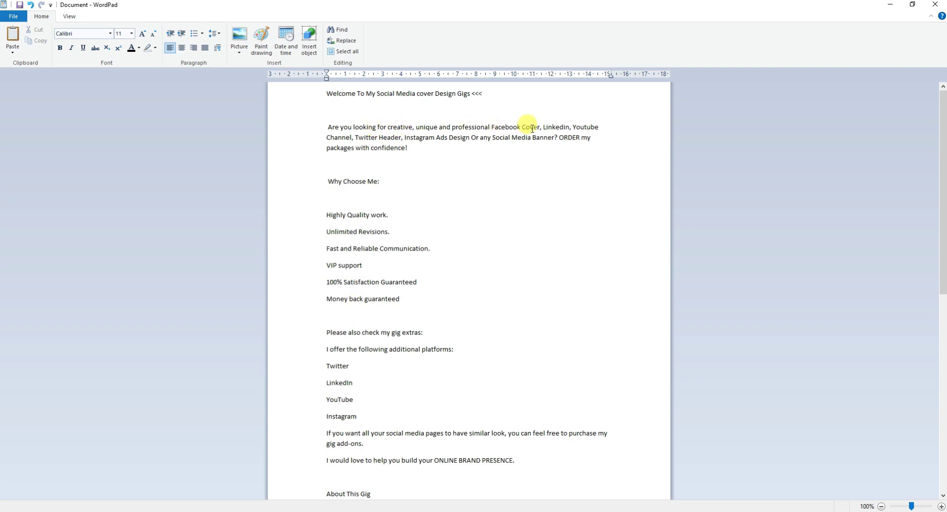
scroll(340, 204, "down", 2)
scroll(345, 205, "up", 2)
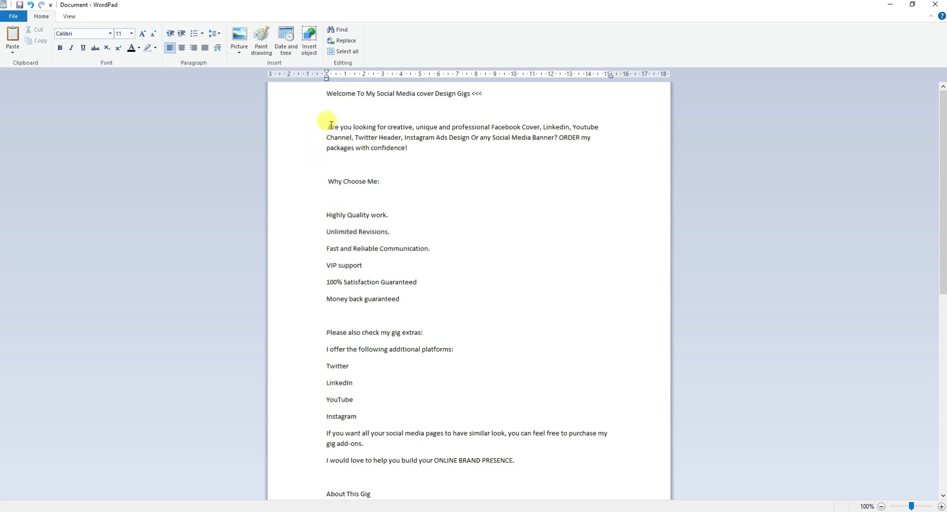
left_click_drag(329, 126, 509, 126)
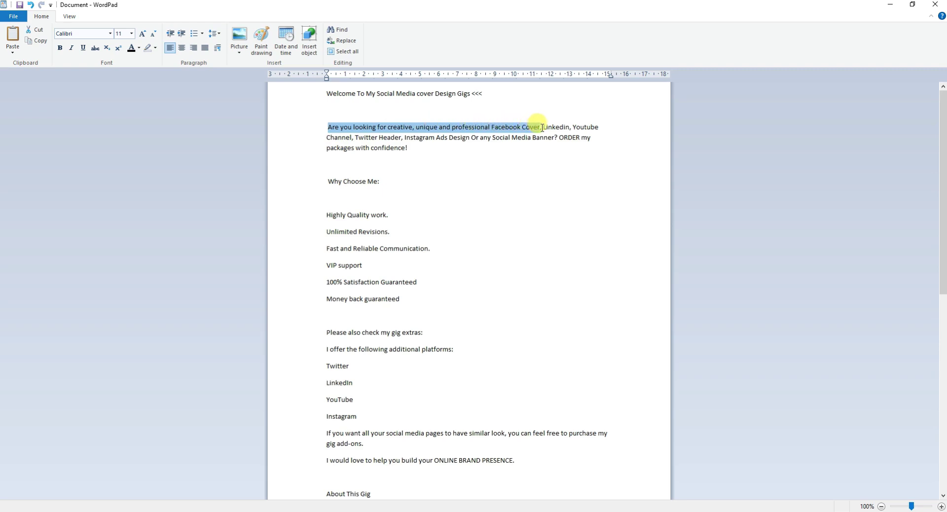
left_click_drag(542, 128, 542, 128)
scroll(423, 317, "down", 13)
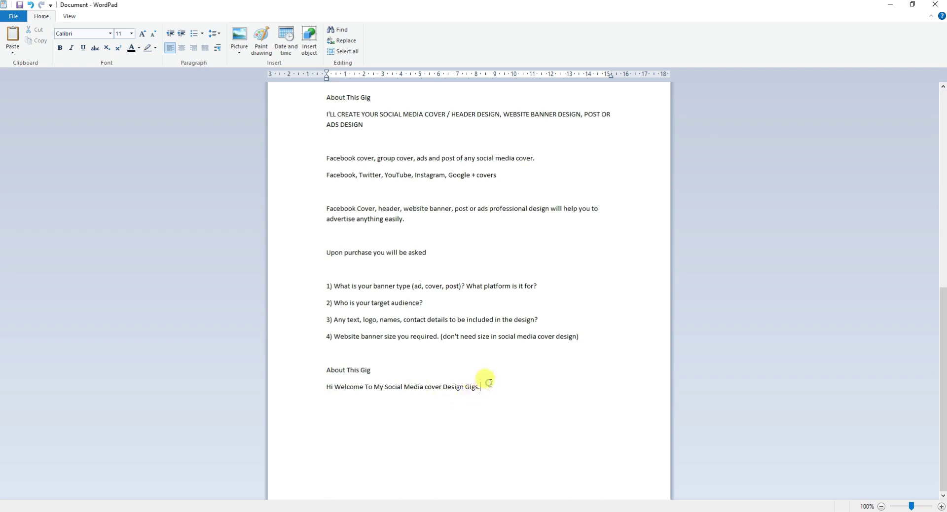
key("ctrl+v")
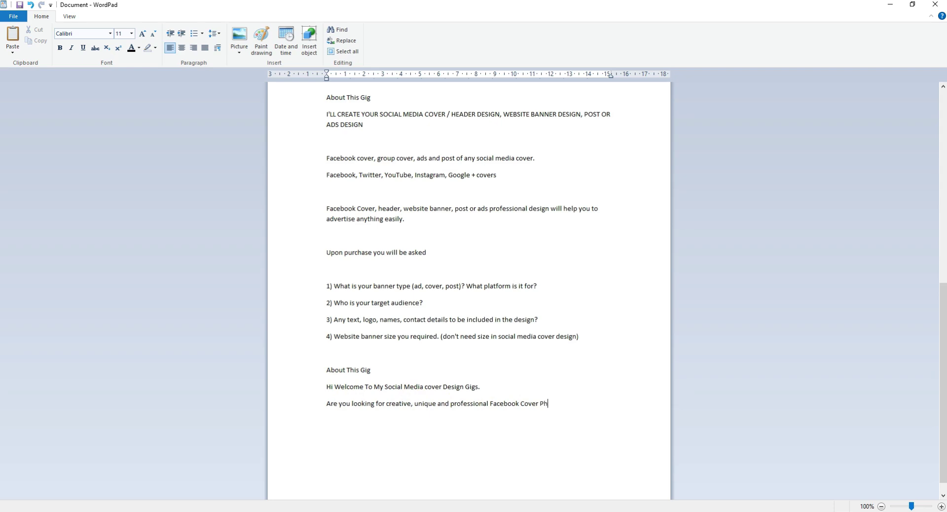
Rework the new question's ending to read "professional Facebook, Twitter, YouTube, Instagram, Google + covers"
scroll(542, 384, "up", 14)
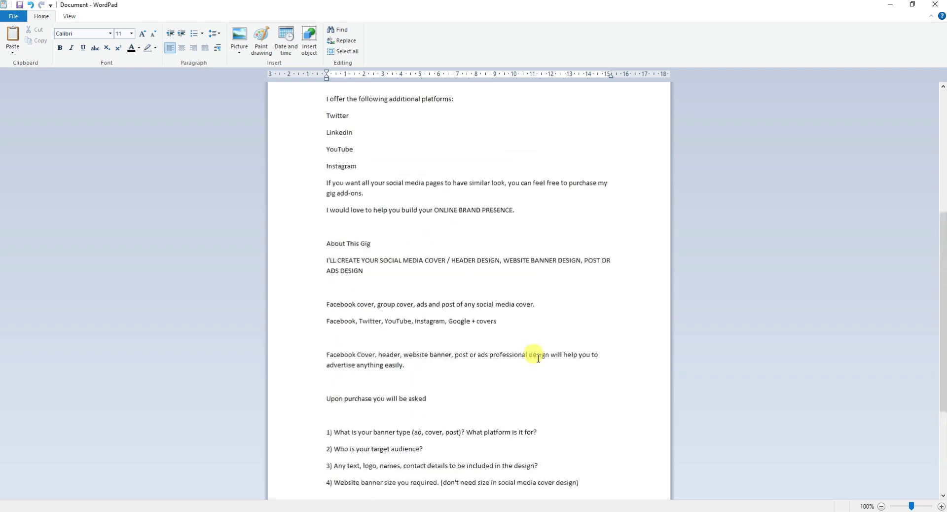
scroll(365, 320, "down", 10)
scroll(369, 325, "up", 10)
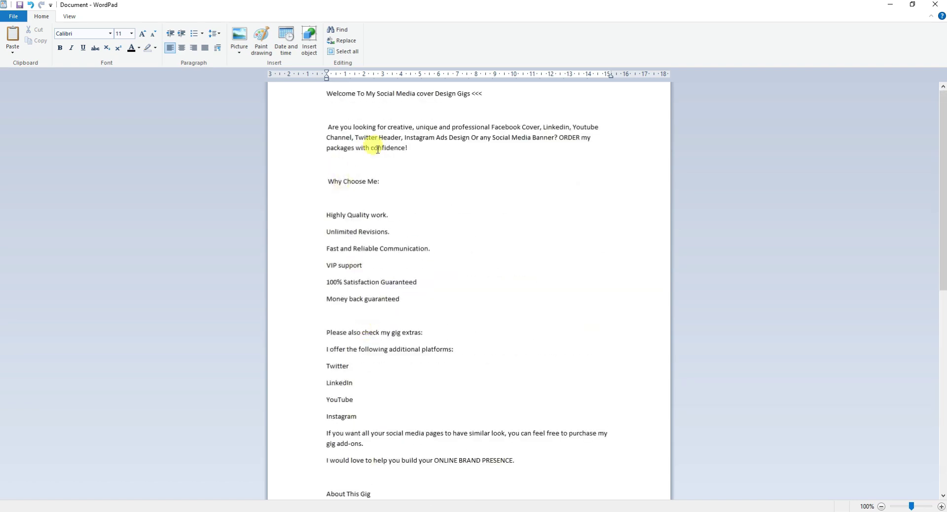
scroll(382, 324, "down", 3)
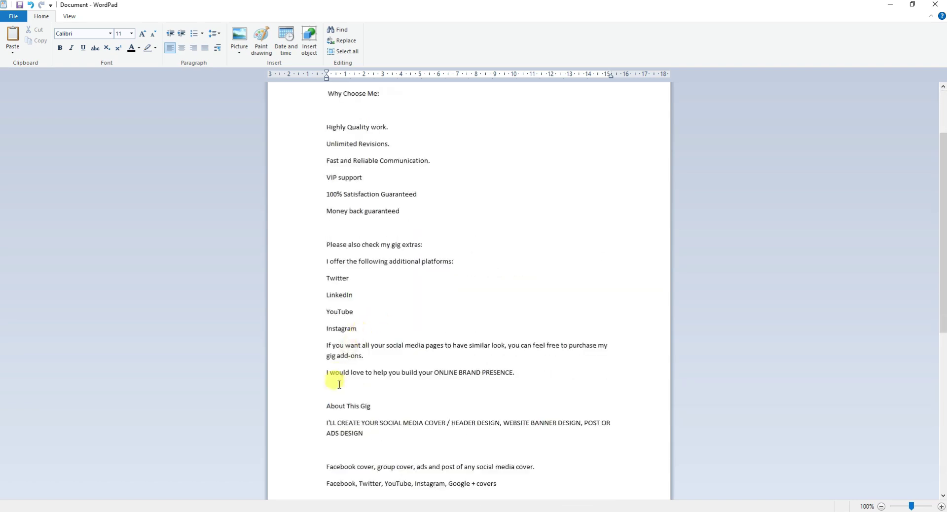
scroll(332, 375, "down", 1)
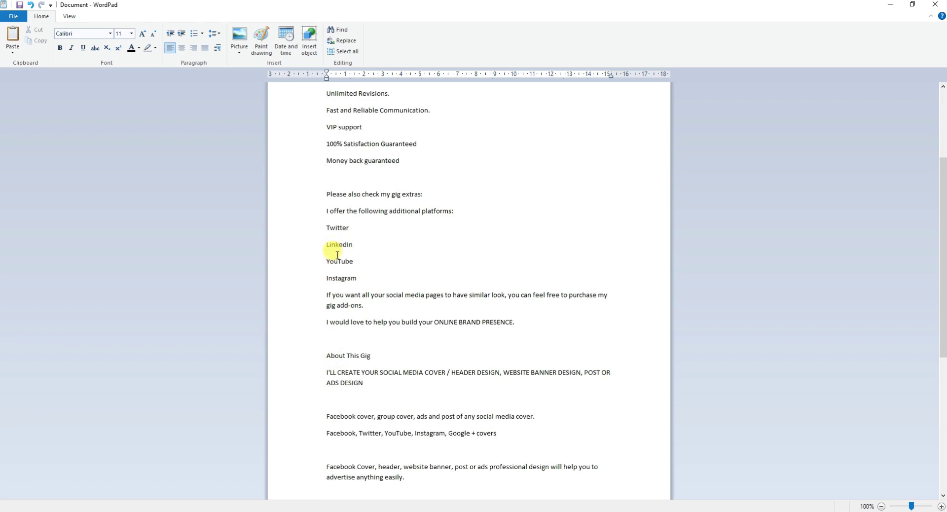
scroll(342, 237, "down", 2)
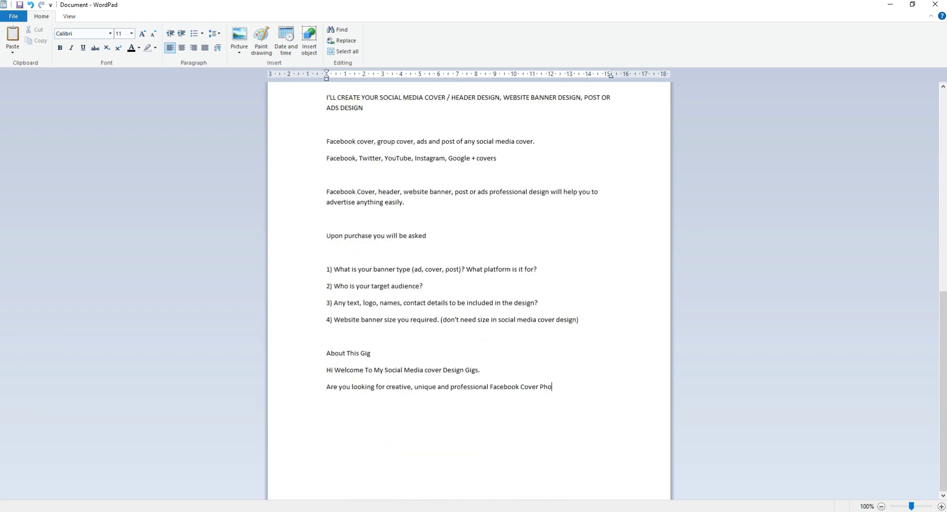
type("Twitter, YouTube, Instagram, Google + covers")
left_click(520, 387)
type(",")
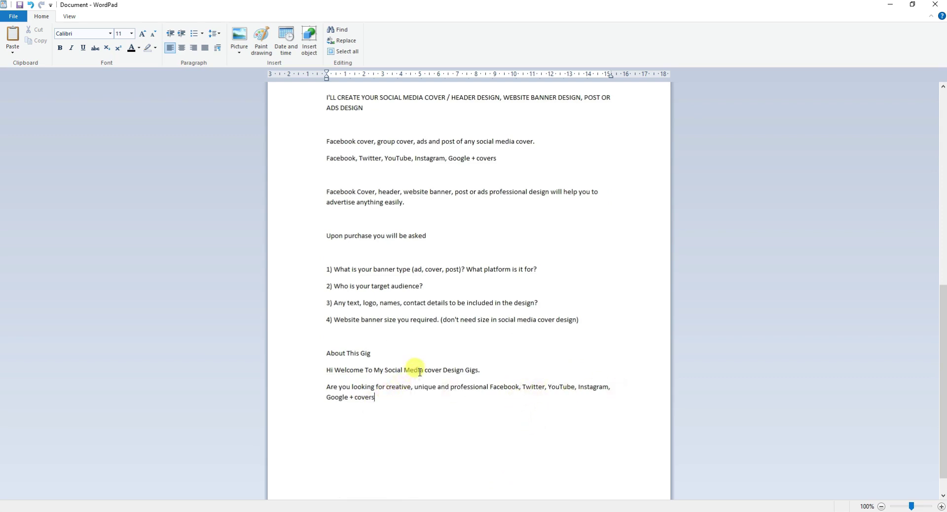
Copy the "Why Choose Me:" section through "Money back guaranteed" below the new introduction and remove the blank line under its heading
scroll(417, 303, "up", 6)
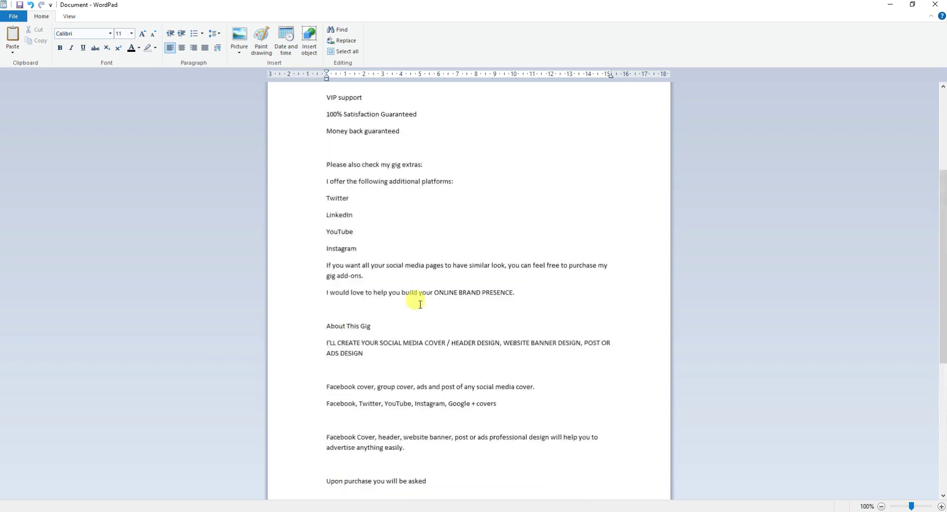
scroll(394, 365, "down", 4)
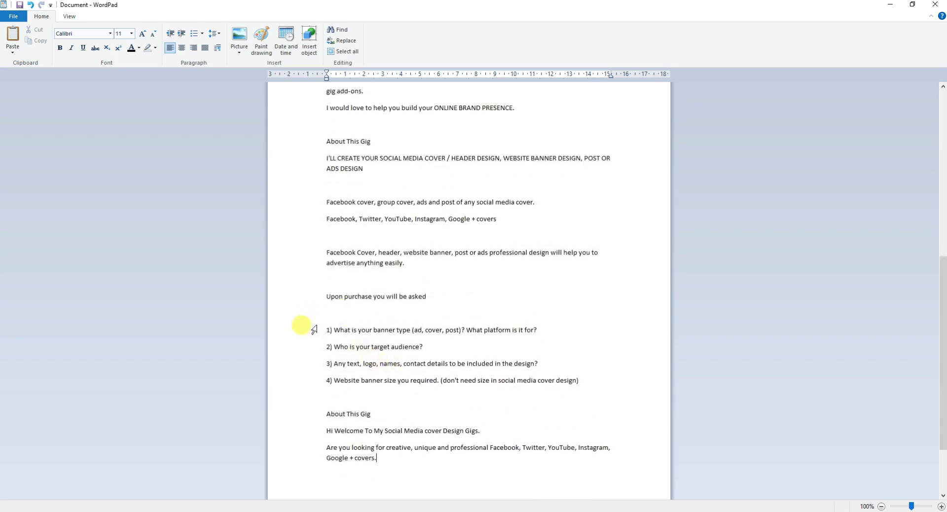
scroll(315, 326, "up", 4)
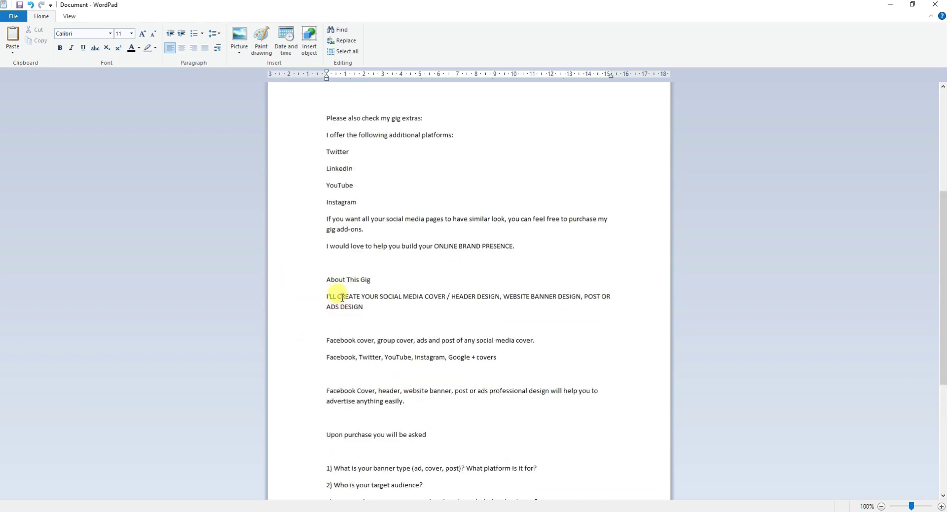
scroll(342, 298, "up", 5)
left_click_drag(327, 156, 439, 276)
key("ctrl+c")
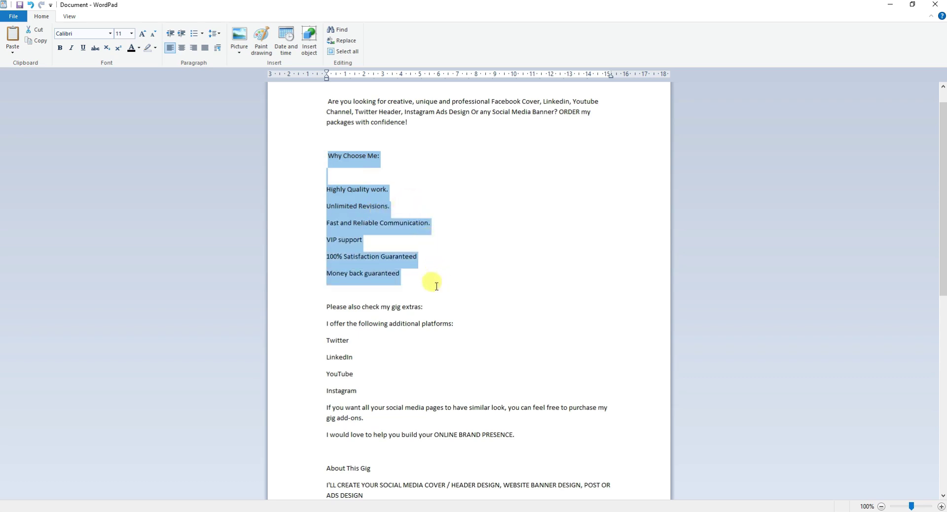
scroll(429, 279, "down", 11)
key("Return")
key("Return")
key("ctrl+v")
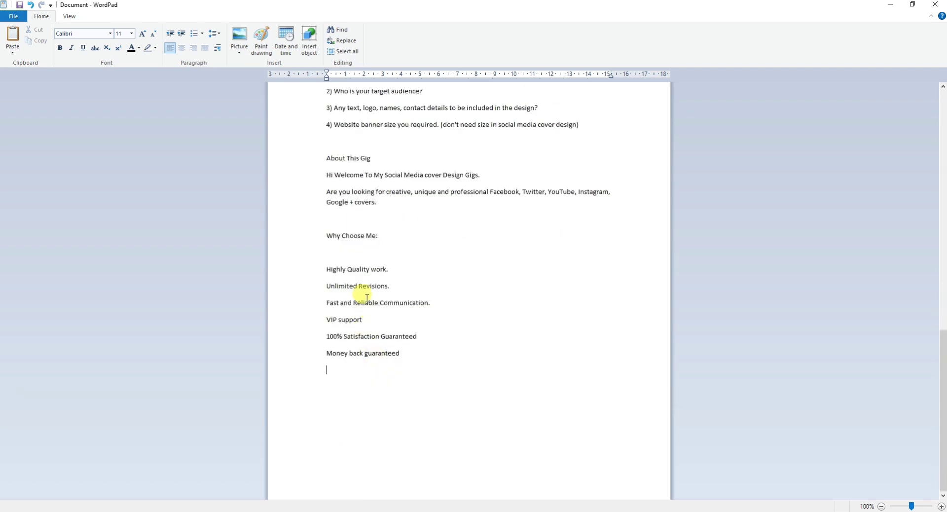
left_click(330, 254)
key("BackSpace")
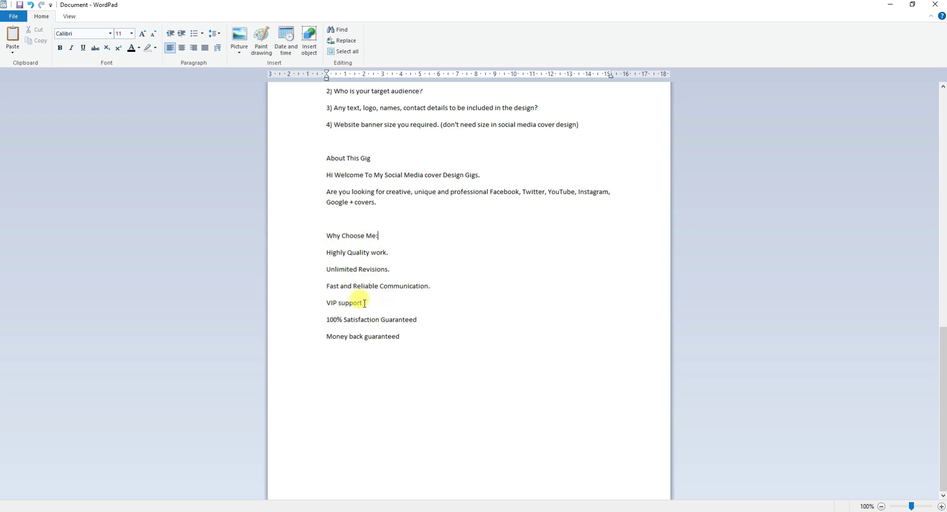
Add the line "Extra Fast Delivery" below "Highly Quality work." in the new "Why Choose Me" list
left_click_drag(361, 302, 306, 303)
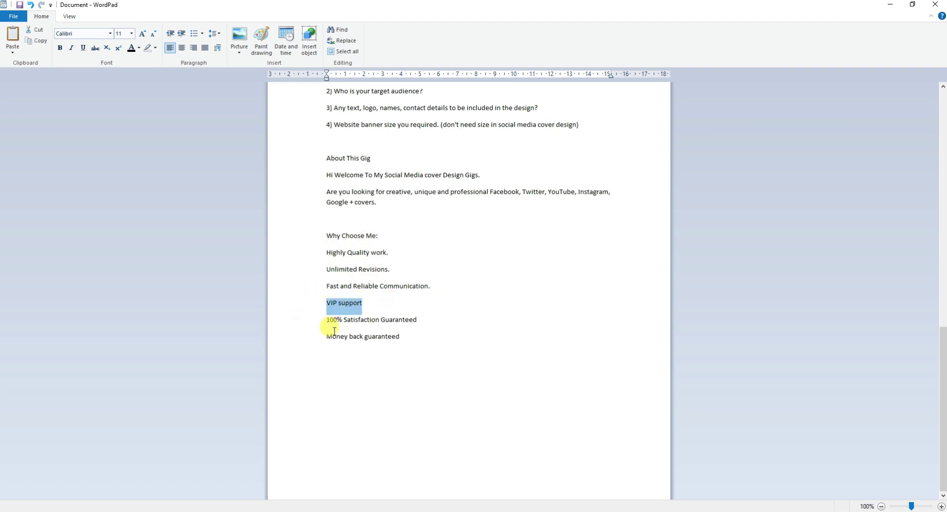
left_click(409, 340)
scroll(409, 340, "up", 3)
left_click(388, 321)
key("Return")
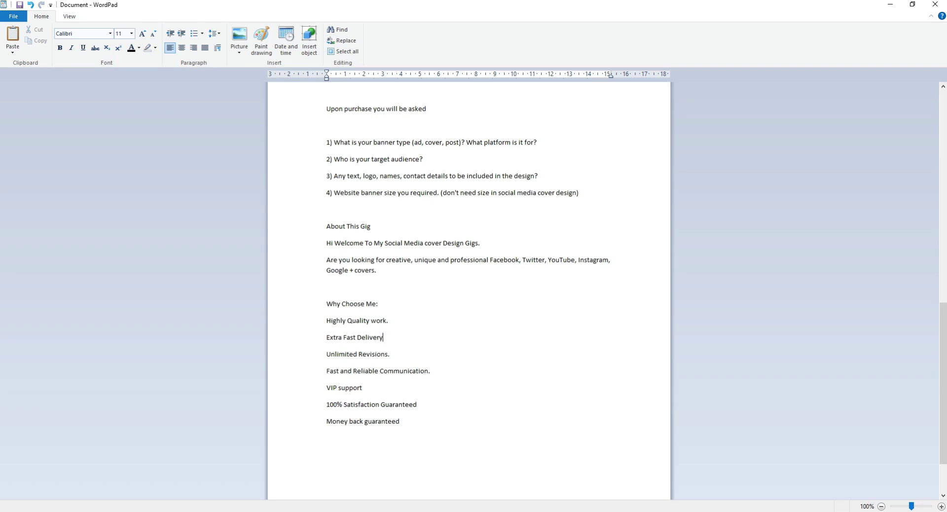
left_click(436, 336)
Delete the "Fast and Reliable Communication." and "VIP support" lines from the new "Why Choose Me" list
left_click_drag(431, 371, 329, 373)
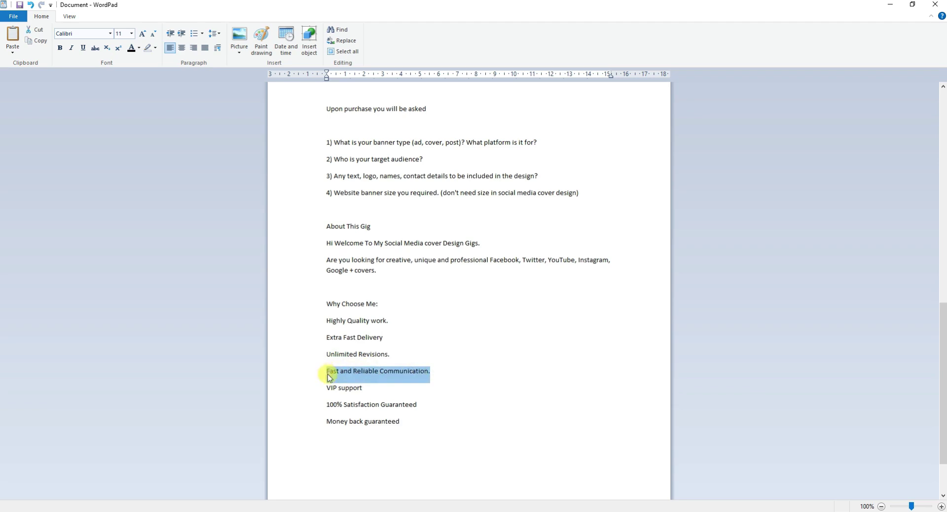
key("Delete")
key("Delete")
left_click_drag(364, 371, 302, 367)
key("Delete")
key("BackSpace")
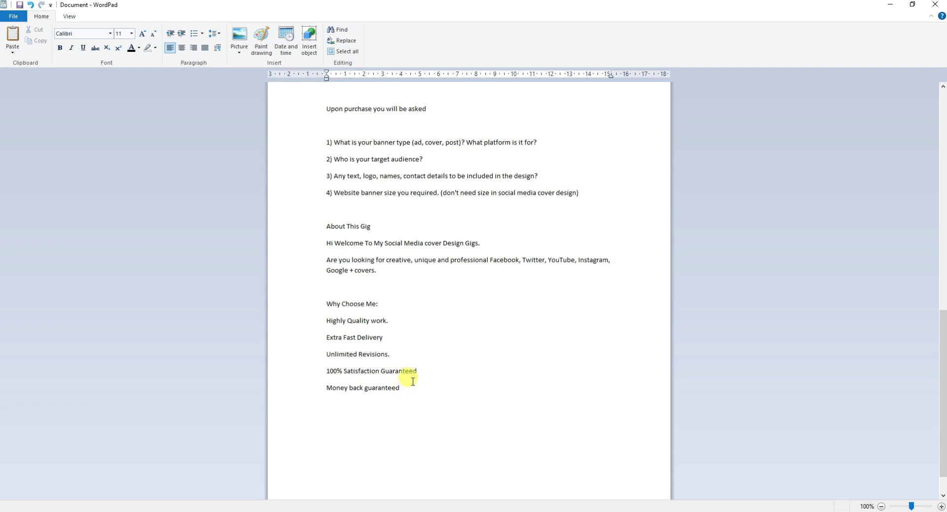
Shorten the satisfaction line to "100% Satisfaction." and add a period after "Money back guaranteed"
left_click_drag(418, 371, 384, 370)
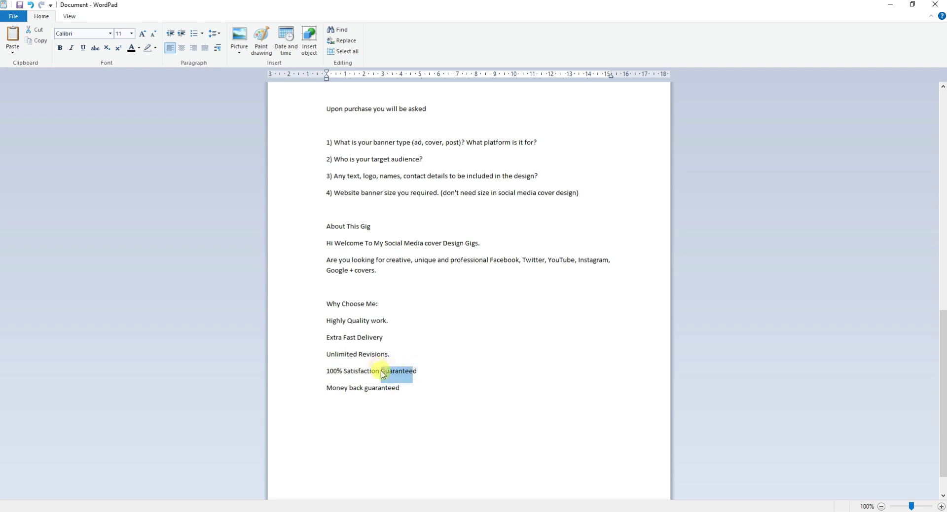
key("BackSpace")
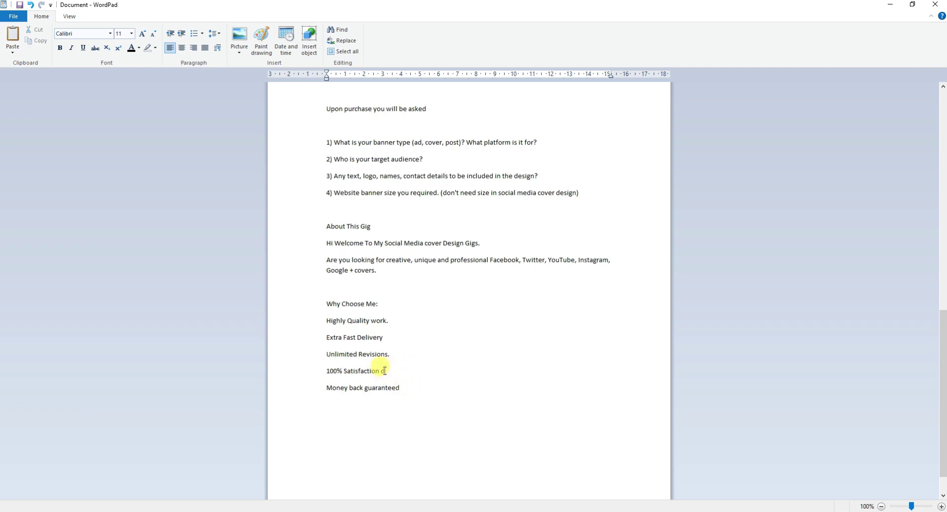
key("BackSpace")
key("BackSpace")
type(".")
left_click(402, 388)
type(".")
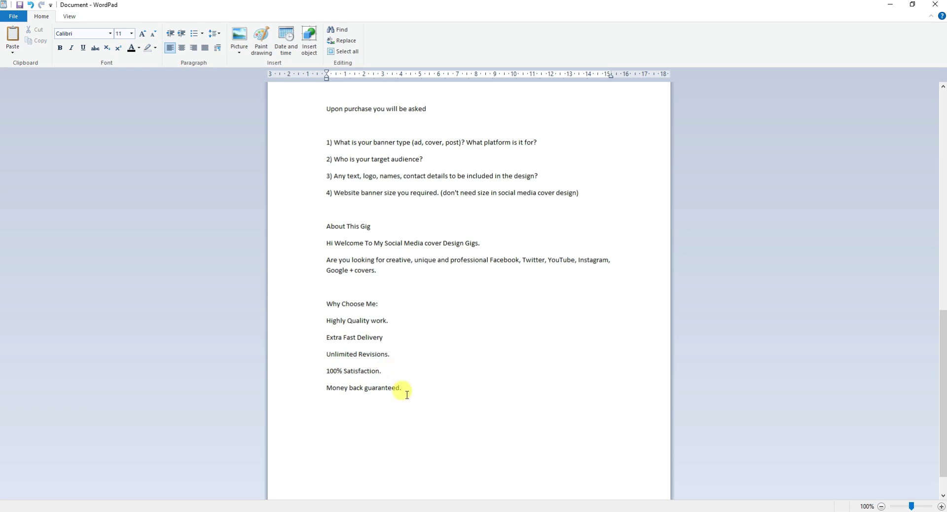
Copy the text from "you will be asked" through the fourth purchase question to the end of the new description
scroll(407, 391, "up", 2)
scroll(375, 350, "up", 2)
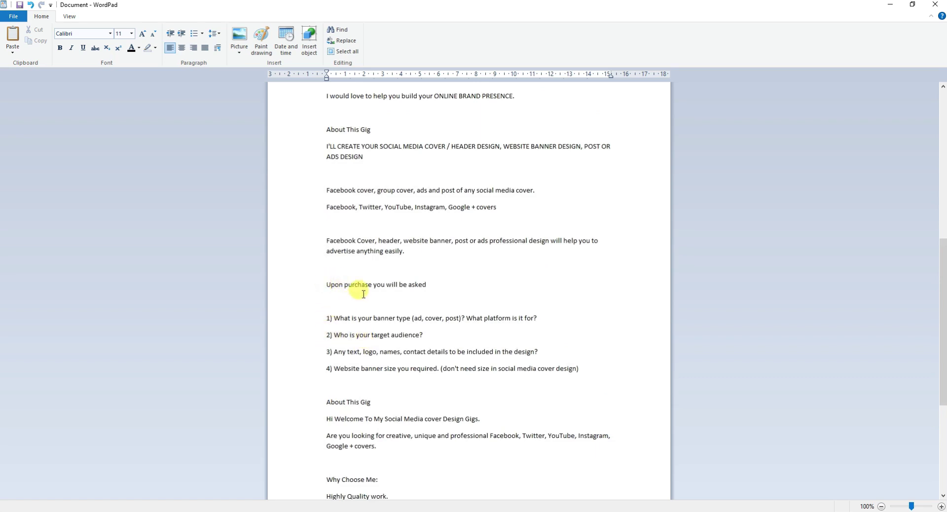
left_click_drag(373, 285, 571, 360)
left_click(578, 374)
key("ctrl+End")
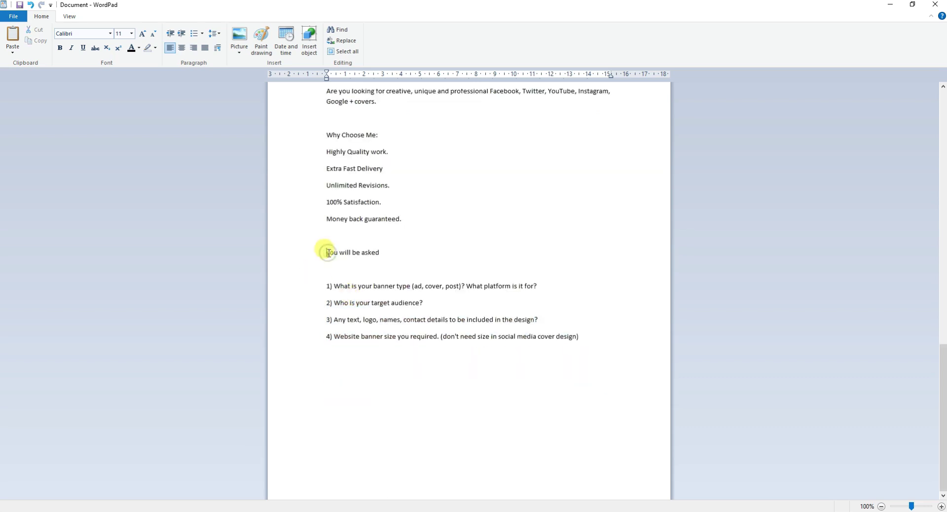
Change the copied questions' heading to "What I Need To Know:" and remove the blank line beneath it
type("Whati")
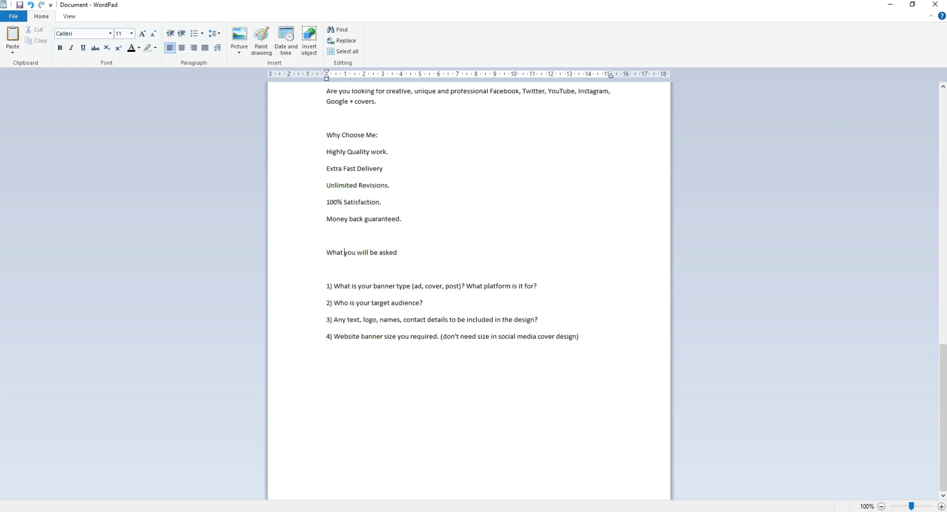
left_click(331, 271)
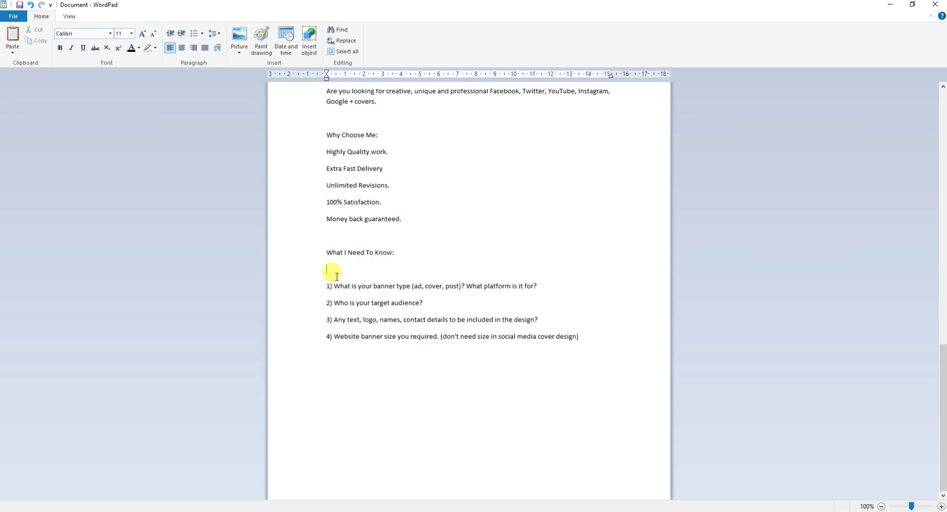
key("Delete")
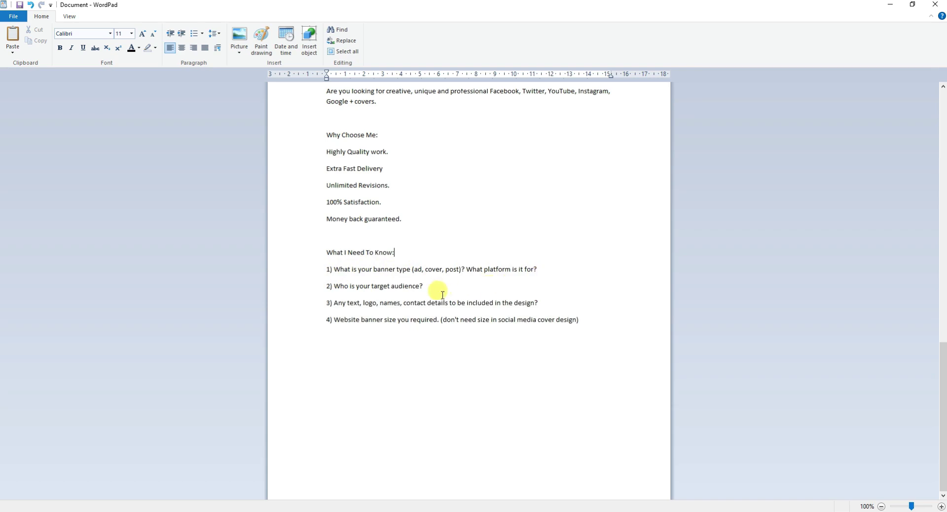
Delete the fourth question about the website banner size from the new description
left_click_drag(428, 286, 371, 286)
left_click(472, 292)
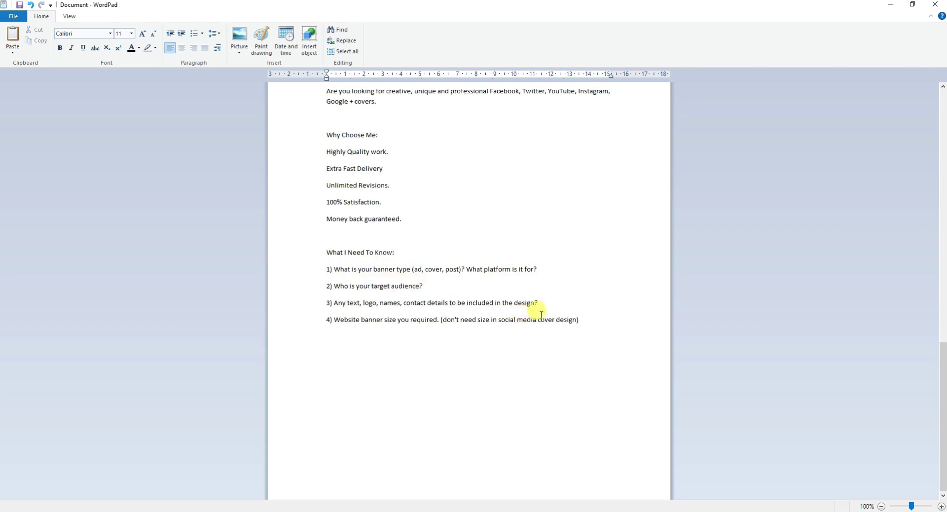
left_click_drag(587, 323, 317, 319)
key("BackSpace")
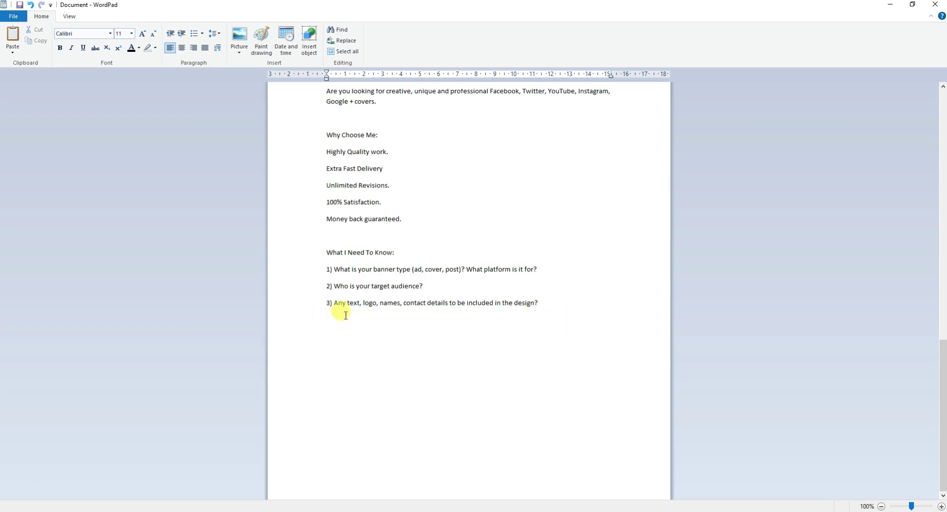
left_click(544, 303)
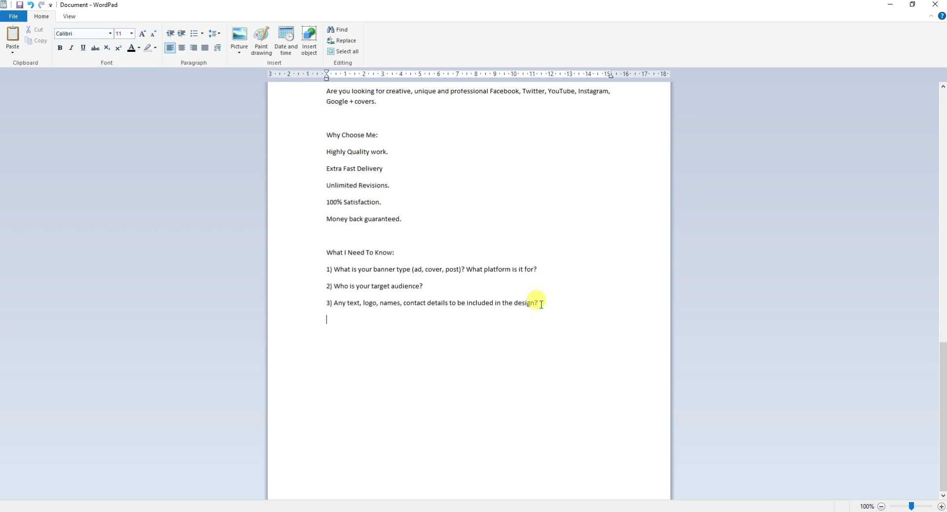
Copy the new description from "About This Gig" through the third question into the Fiverr gig's description in the browser
scroll(518, 310, "up", 3)
left_click_drag(319, 211, 542, 463)
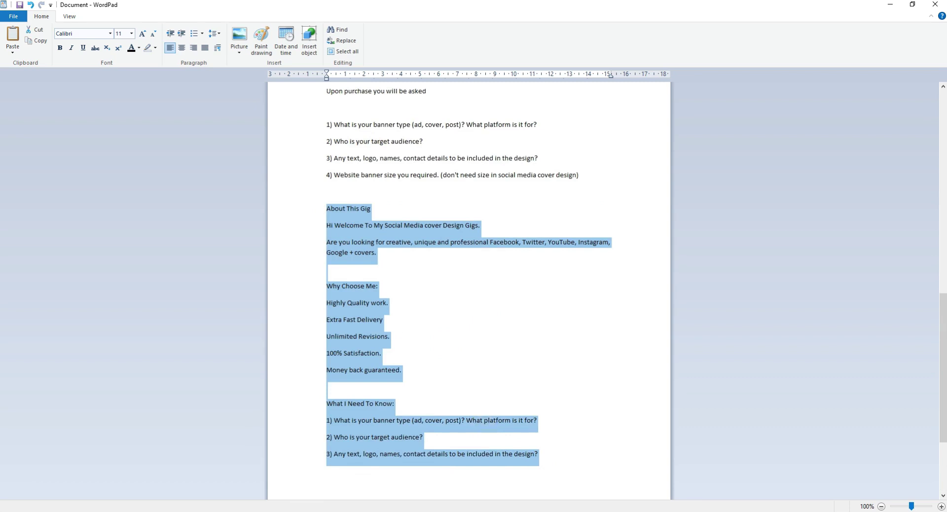
key("alt+Tab")
left_click(70, 7)
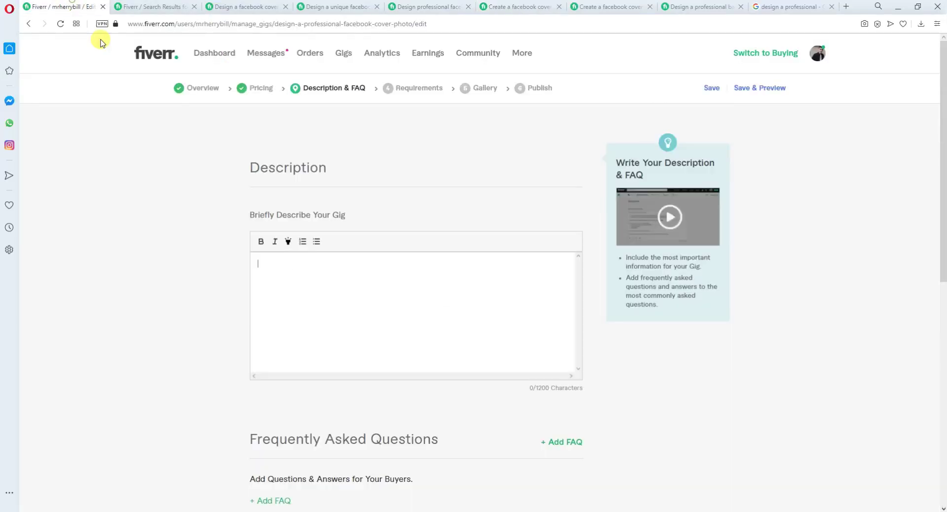
key("ctrl+v")
scroll(325, 286, "down", 2)
scroll(316, 277, "up", 2)
Make the "About This Gig" and "Why Choose Me:" headings bold in the gig description
left_click_drag(323, 266, 252, 259)
left_click(261, 245)
left_click(331, 258)
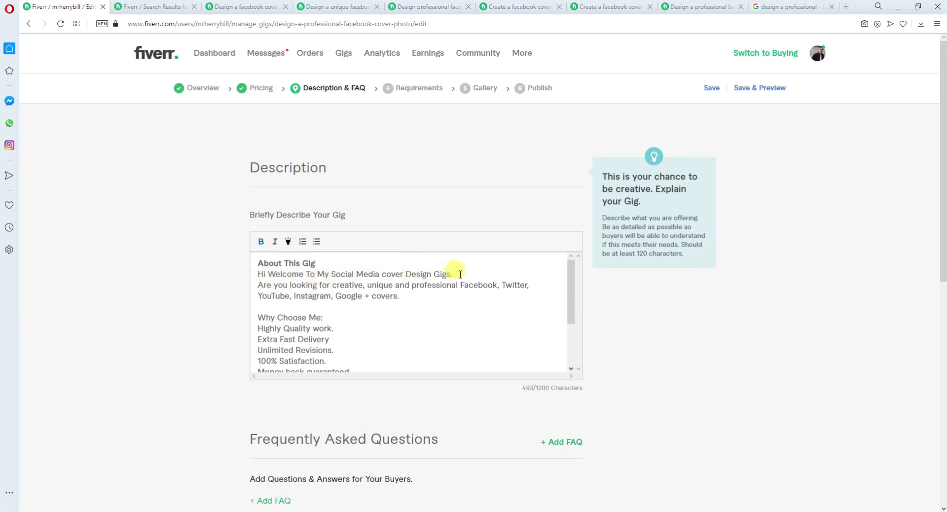
left_click(402, 295)
scroll(393, 311, "down", 1)
scroll(387, 310, "down", 3)
scroll(380, 309, "up", 4)
left_click(324, 316)
left_click_drag(263, 327, 254, 313)
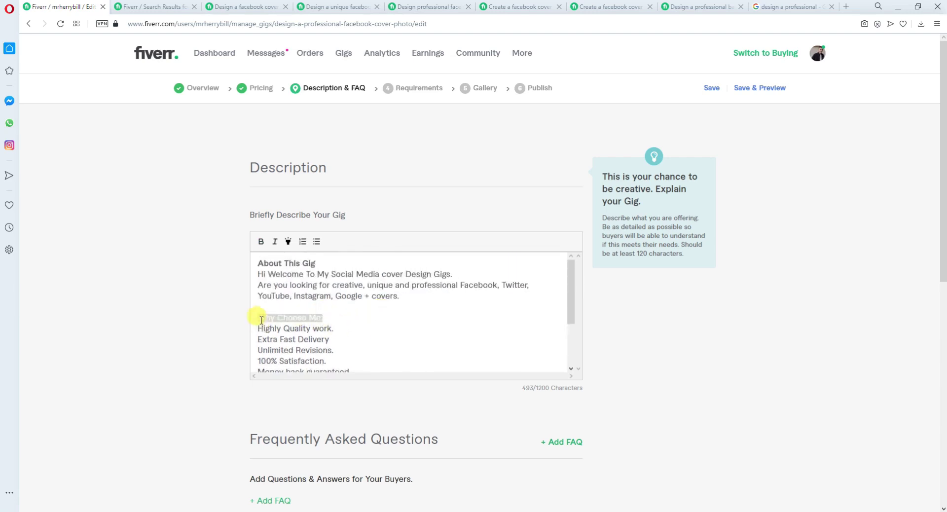
left_click(261, 241)
Turn the five lines from "Highly Quality work." to "Money back guaranteed." into a numbered list
scroll(310, 323, "down", 1)
scroll(309, 324, "down", 1)
left_click_drag(351, 323, 260, 278)
left_click(303, 242)
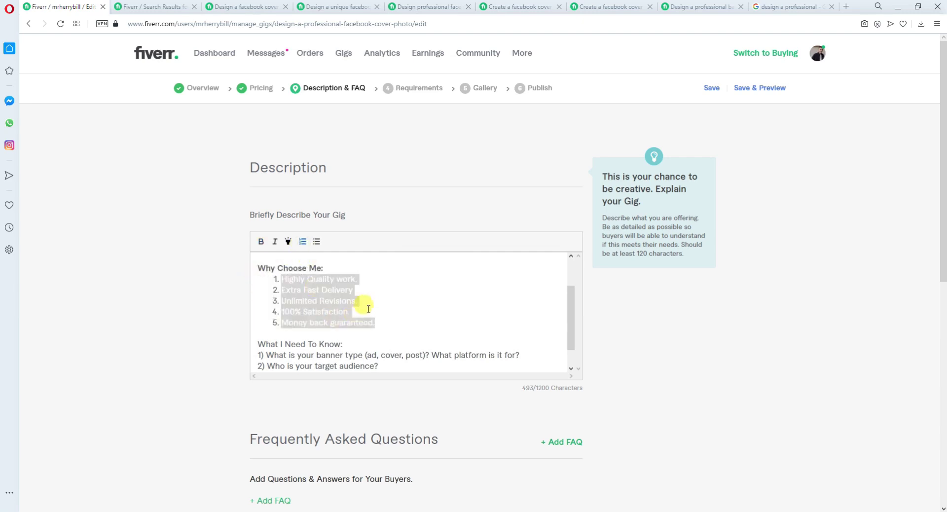
left_click(415, 323)
left_click(379, 327)
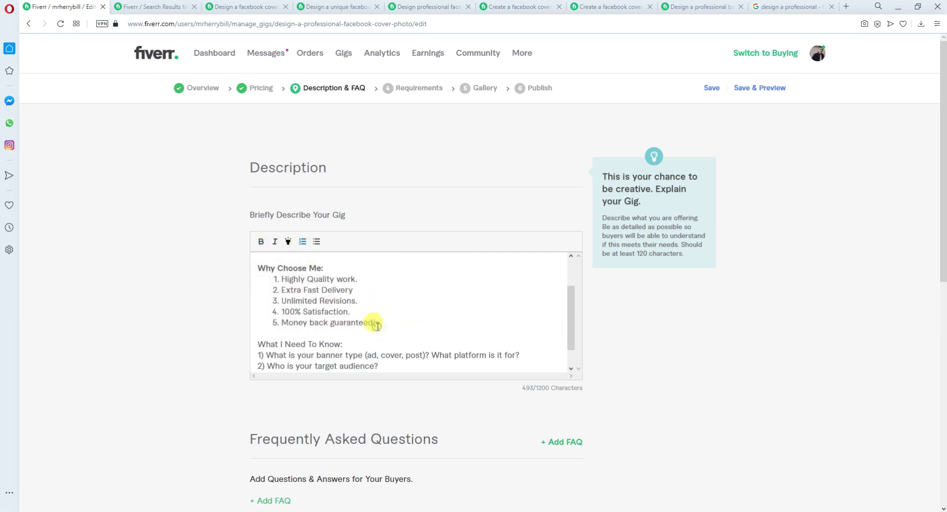
Make the "What I Need To Know" heading bold in the gig description
scroll(306, 345, "down", 1)
left_click_drag(342, 317, 254, 315)
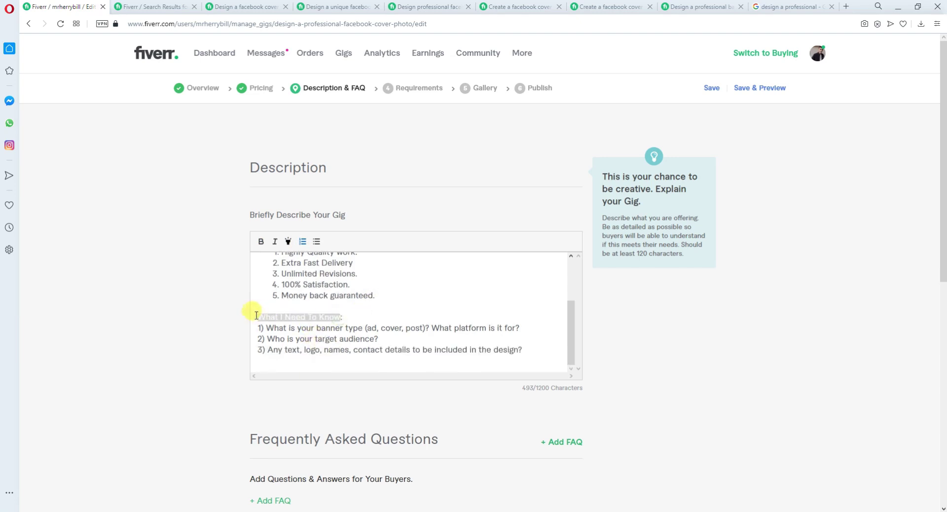
left_click(261, 241)
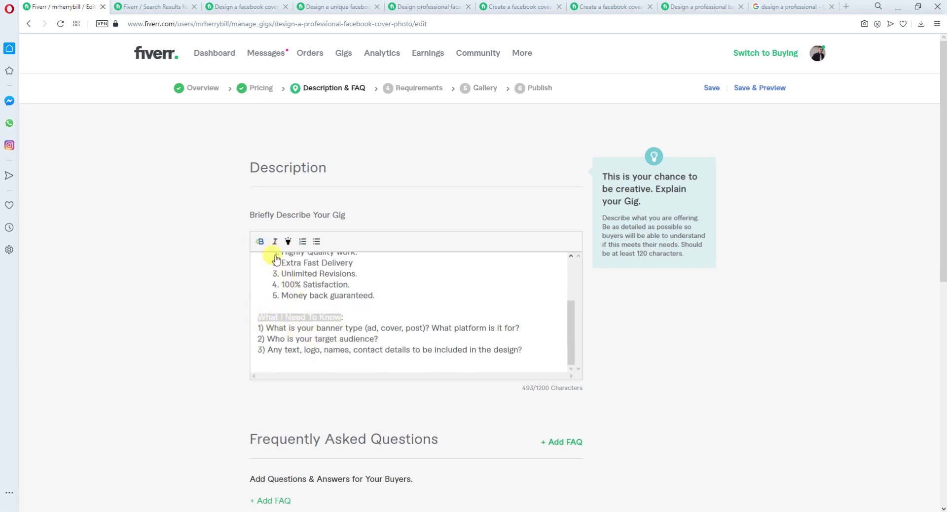
Replace the question mark ending each of the three "What I Need To Know" lines with a period
left_click(532, 348)
key("BackSpace")
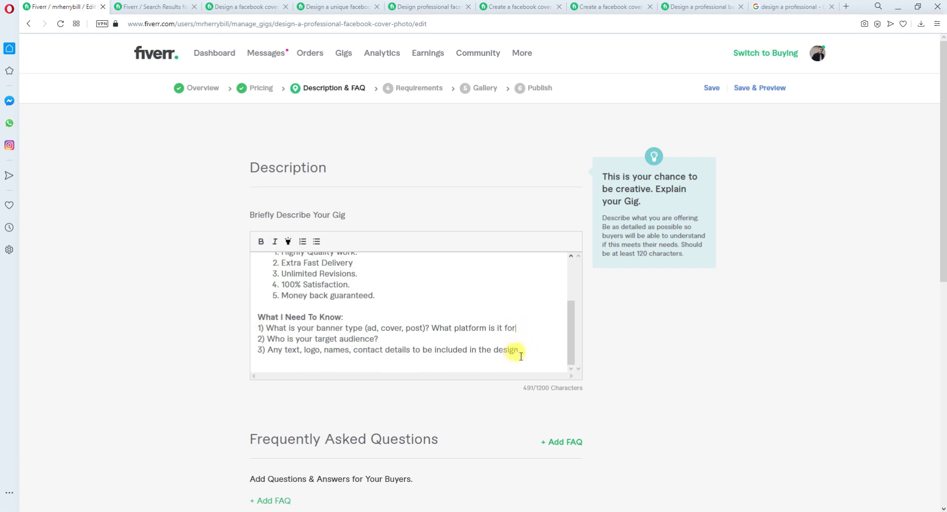
type(".")
left_click(516, 328)
type(".")
left_click(381, 338)
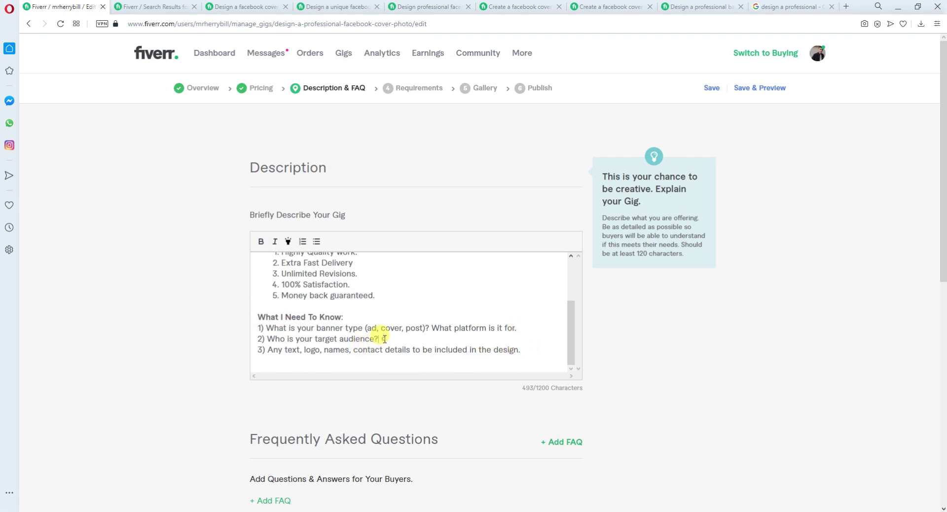
type(".")
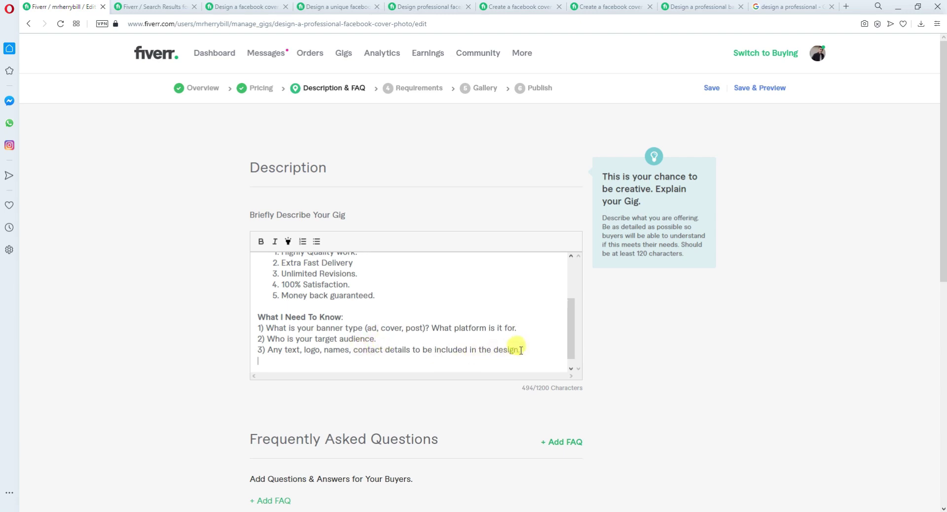
Copy the "What do I require from you?" heading from the competing stunning Facebook cover gig and return to the description's end
scroll(411, 339, "up", 3)
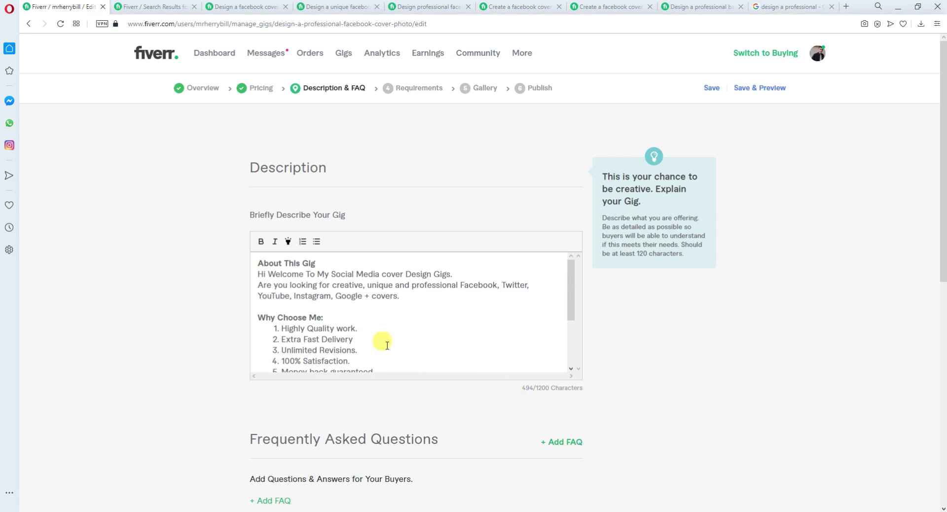
key("ctrl+Tab")
scroll(370, 305, "up", 3)
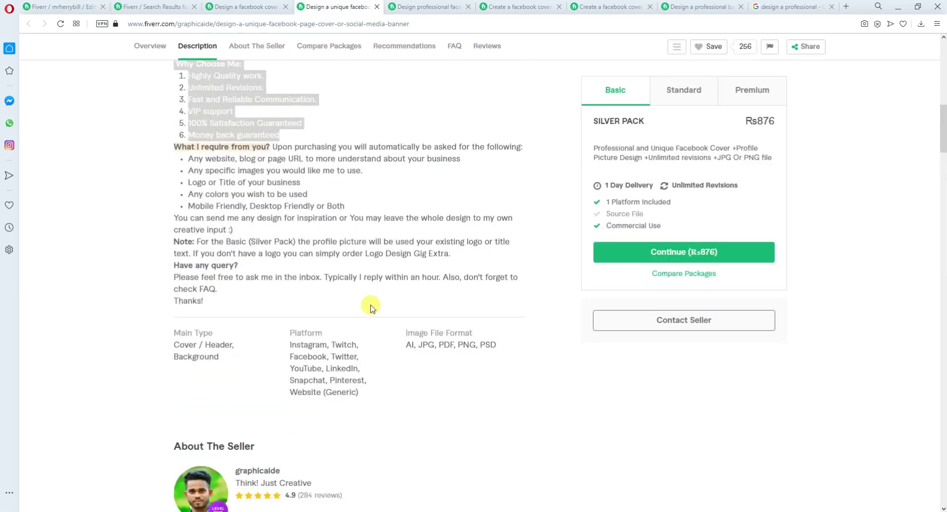
key("ctrl+shift+Tab")
right_click(269, 309)
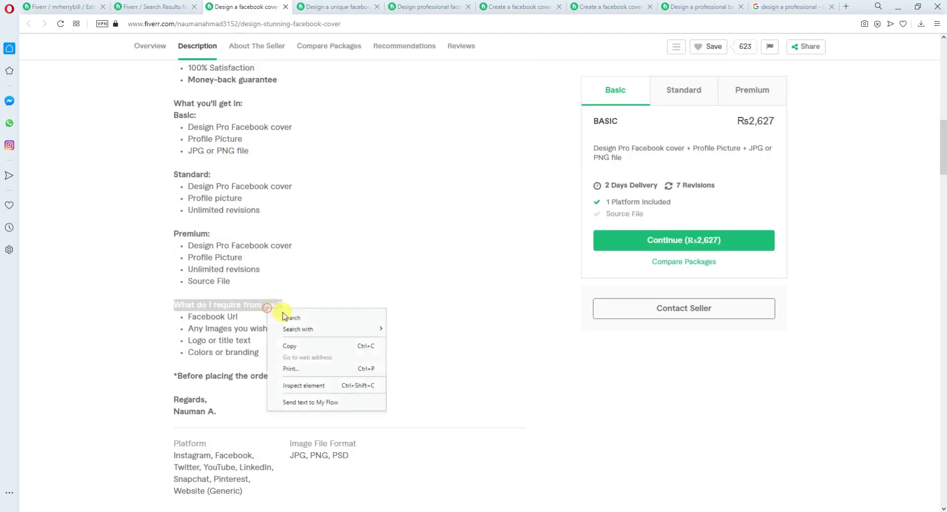
left_click(299, 345)
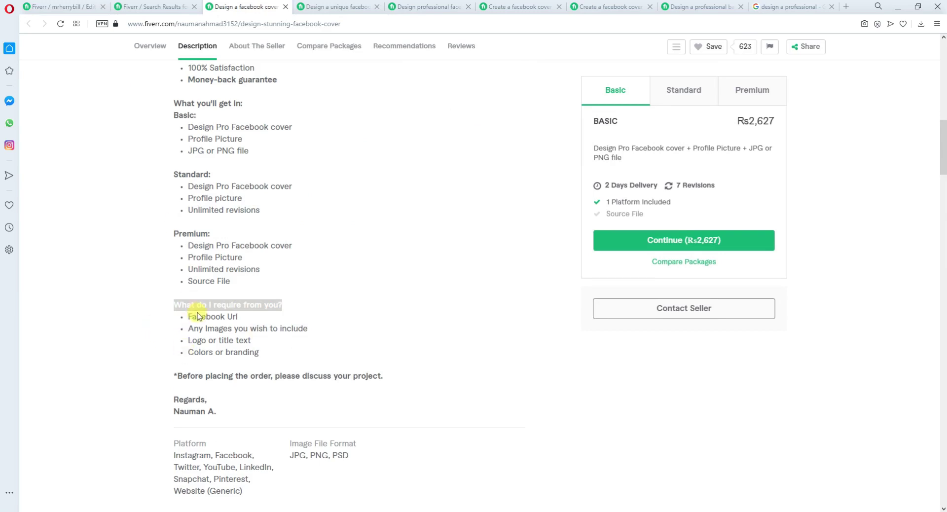
left_click(64, 7)
left_click(321, 299)
key("ctrl+End")
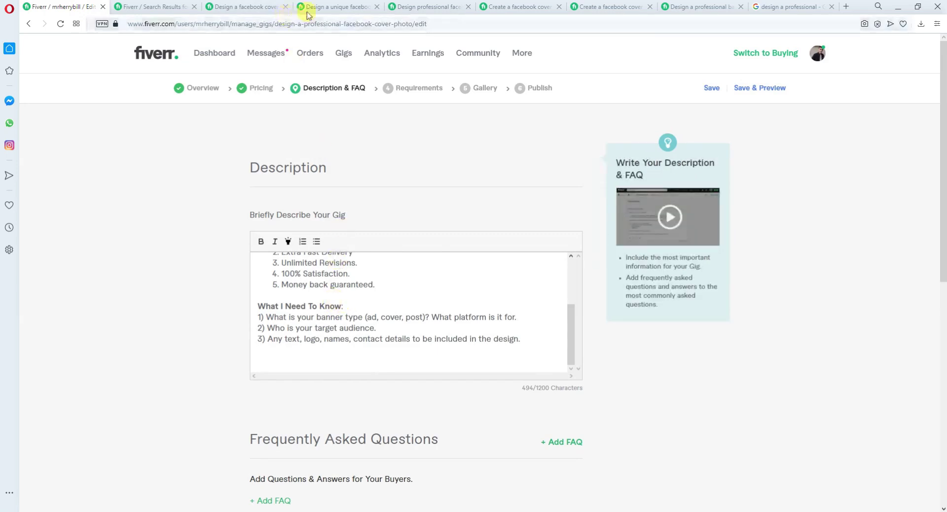
Copy the competing gig's four requirement items from "Facebook Url" to "Colors or branding" beneath the third question, prefixing the first with "4)"
left_click(226, 7)
scroll(266, 283, "down", 1)
left_click(255, 295)
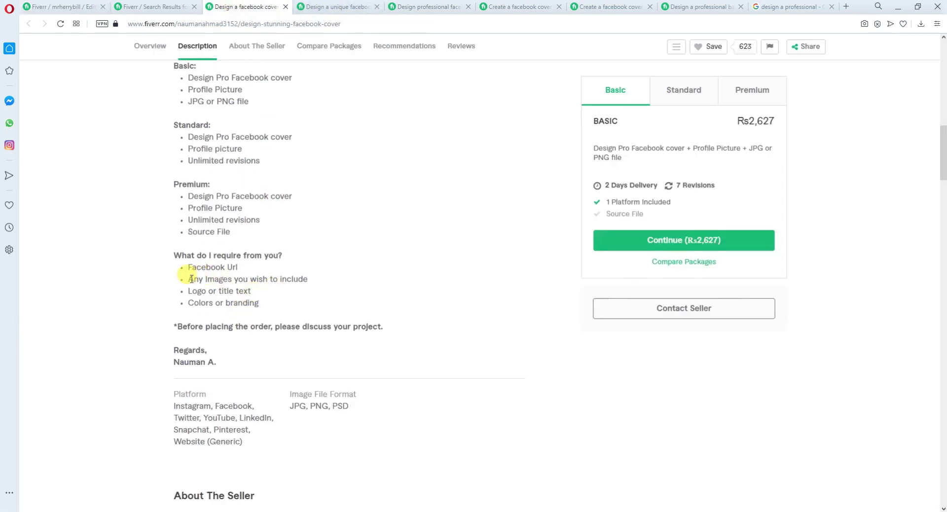
left_click_drag(190, 266, 259, 266)
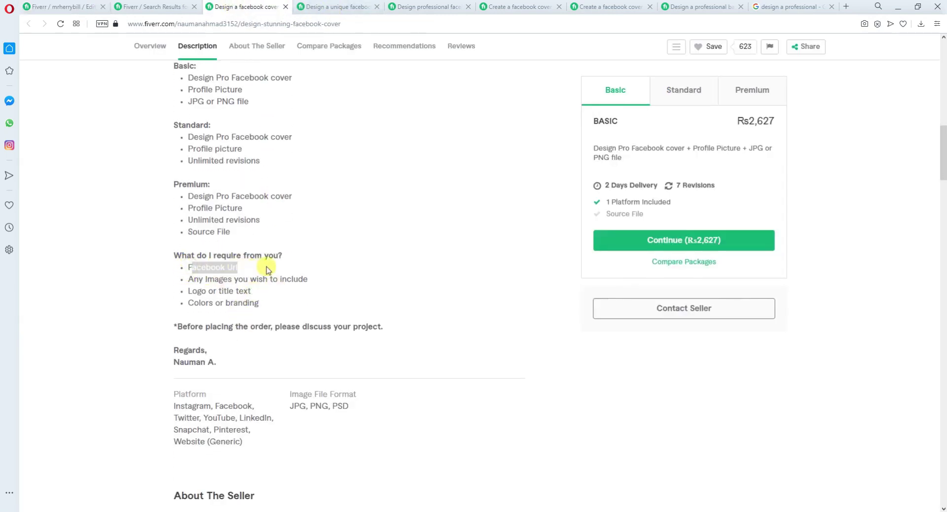
left_click(318, 275)
left_click_drag(260, 306, 192, 274)
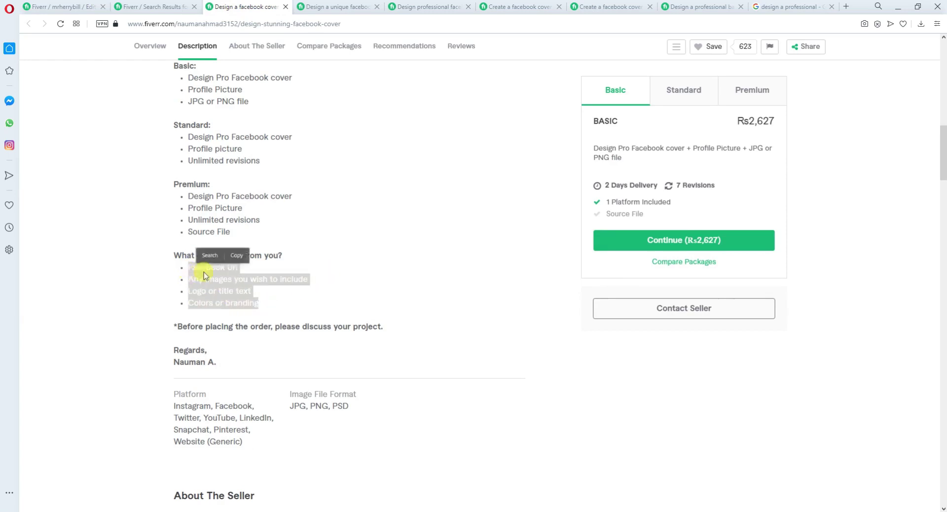
right_click(203, 271)
left_click(244, 309)
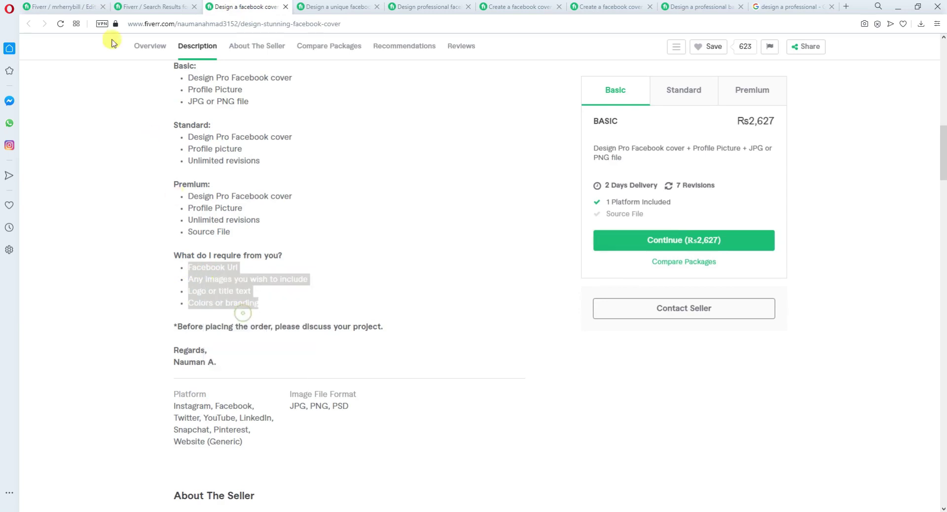
left_click(62, 7)
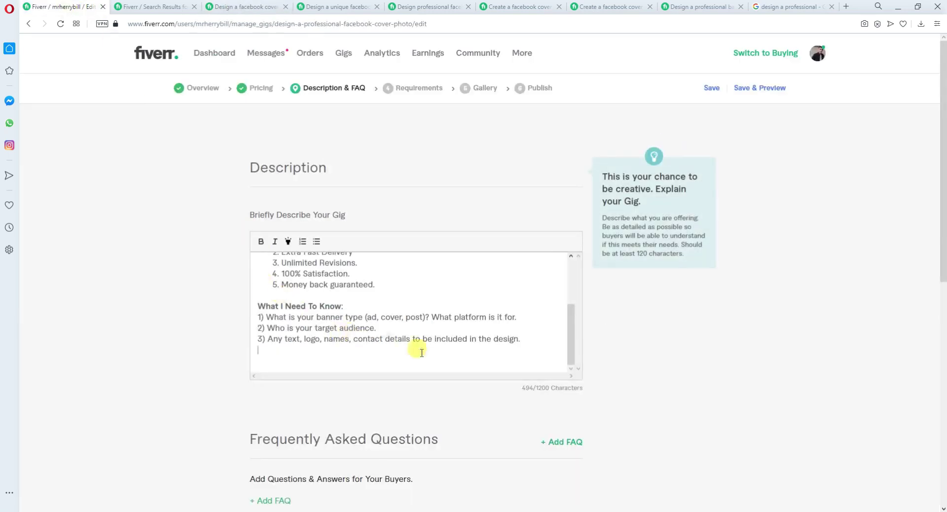
key("Return")
key("ctrl+v")
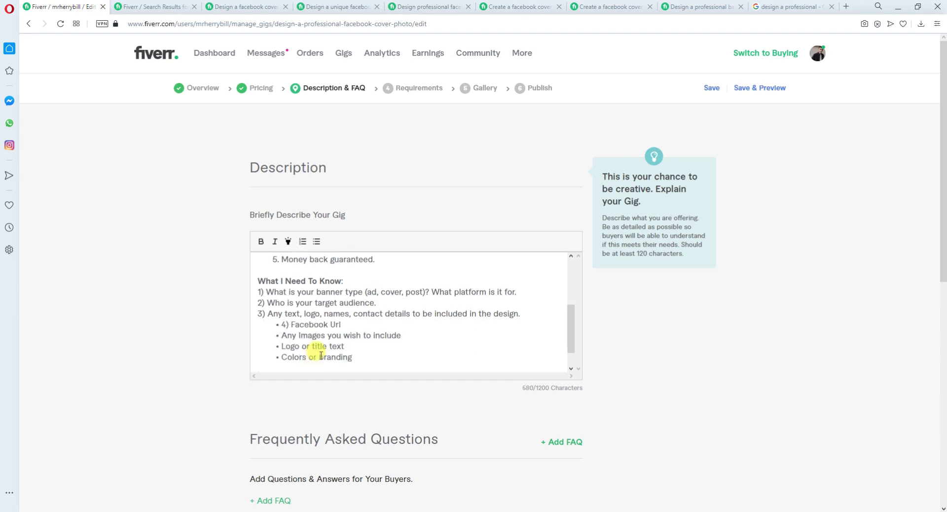
Remove the bullets from the four pasted requirement lines
key("BackSpace")
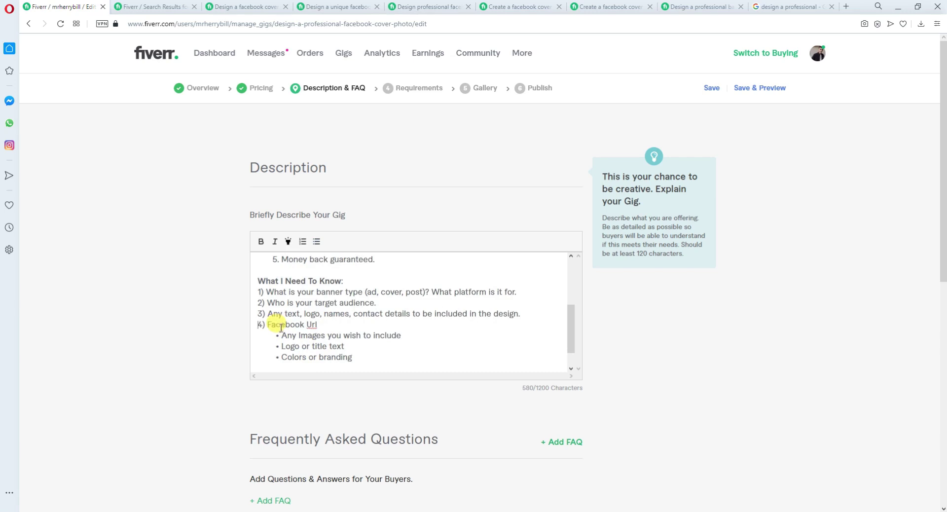
left_click(279, 337)
key("BackSpace")
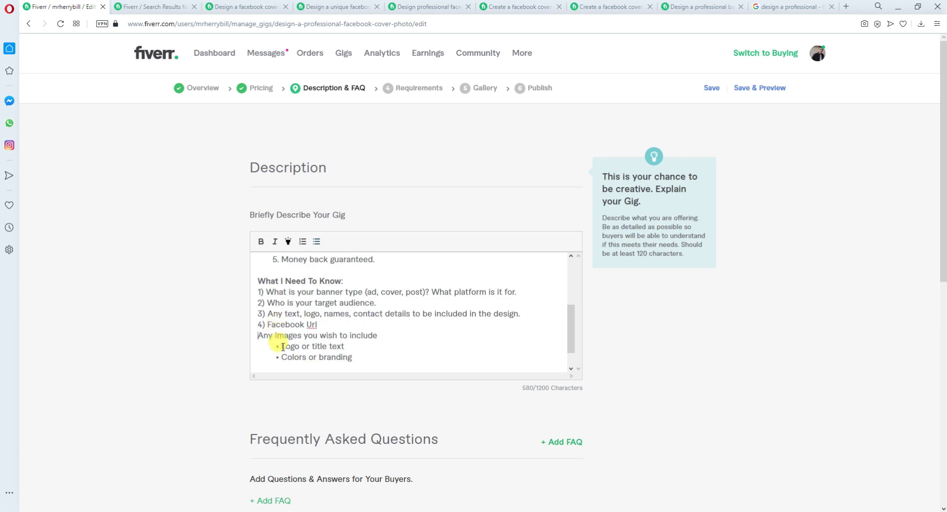
left_click(280, 347)
key("BackSpace")
left_click(280, 359)
key("BackSpace")
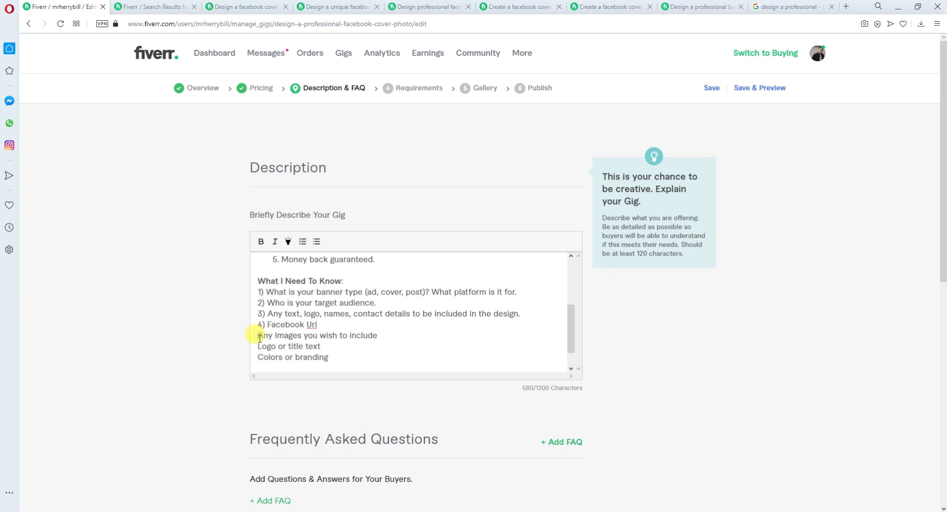
Number the images, logo and colors lines "5)", "6)" and "7)", and end the four added requirement lines with periods
type("5")
key("BackSpace")
type("5)")
key("Down")
key("Home")
type("6)")
key("Down")
key("Home")
type("7)")
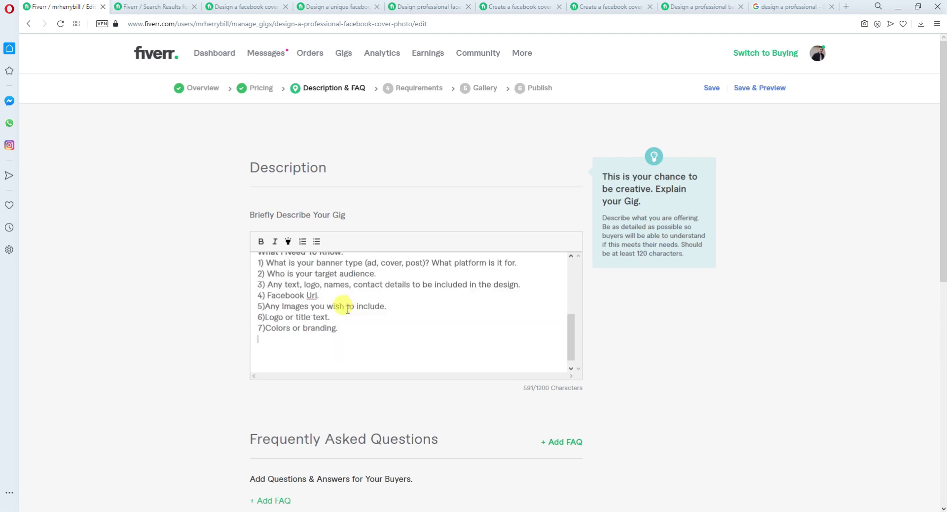
scroll(321, 318, "up", 3)
scroll(301, 294, "down", 3)
Add a "Note" at the description's end with "Before placing the order, please discuss your project." copied from the competing gig
left_click(242, 7)
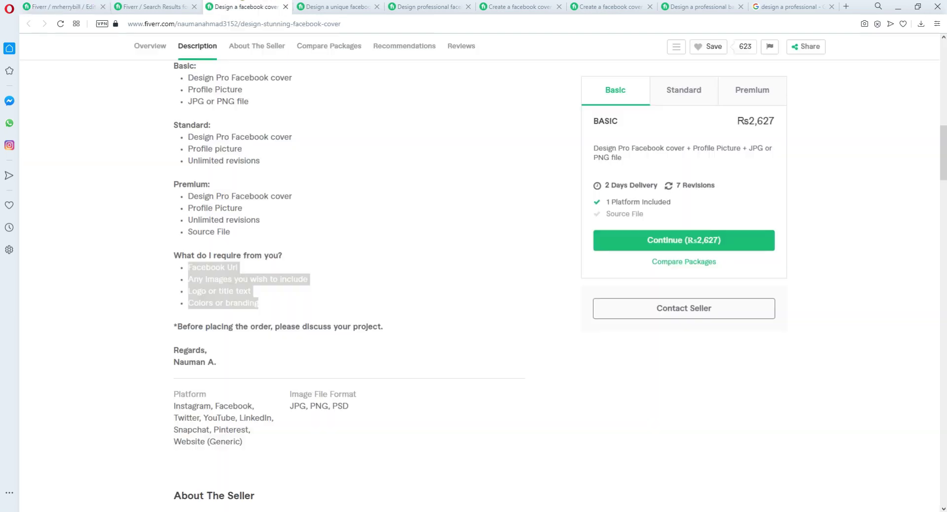
scroll(316, 209, "down", 2)
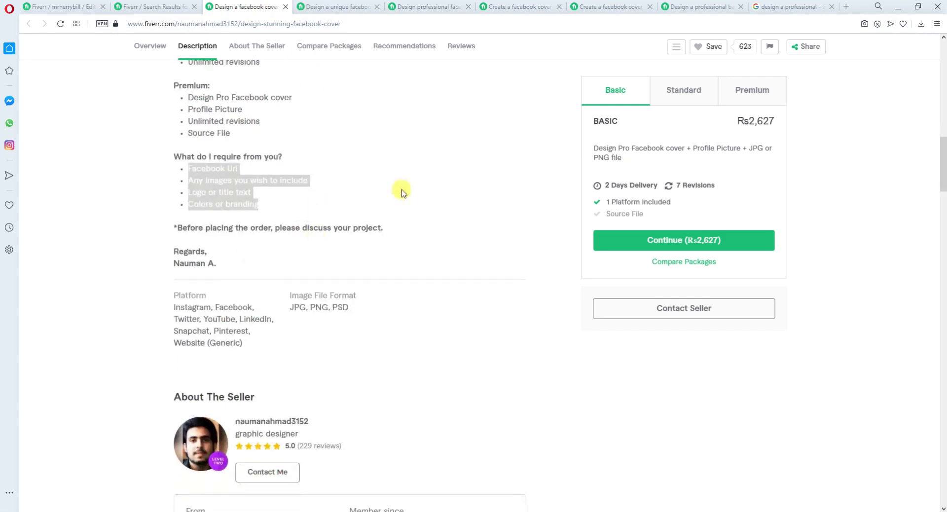
left_click_drag(176, 228, 385, 235)
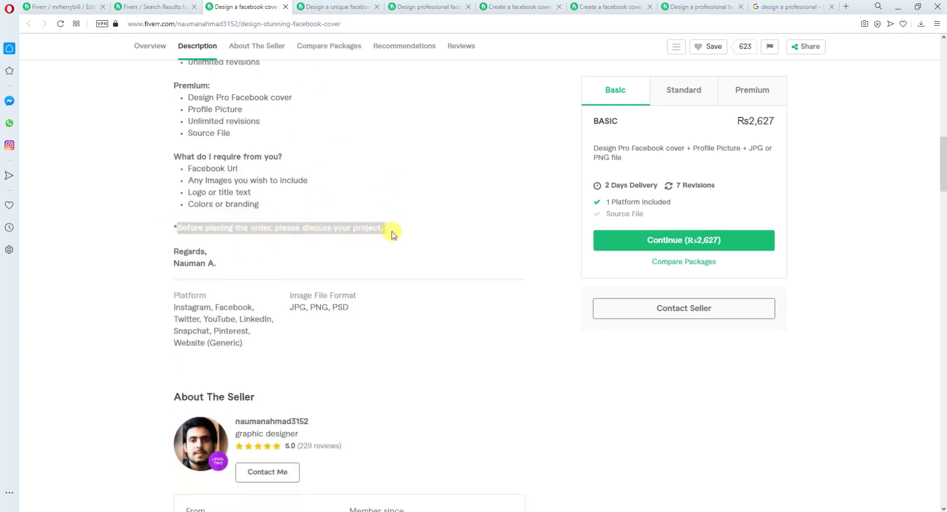
key("ctrl+c")
left_click(65, 7)
left_click(287, 345)
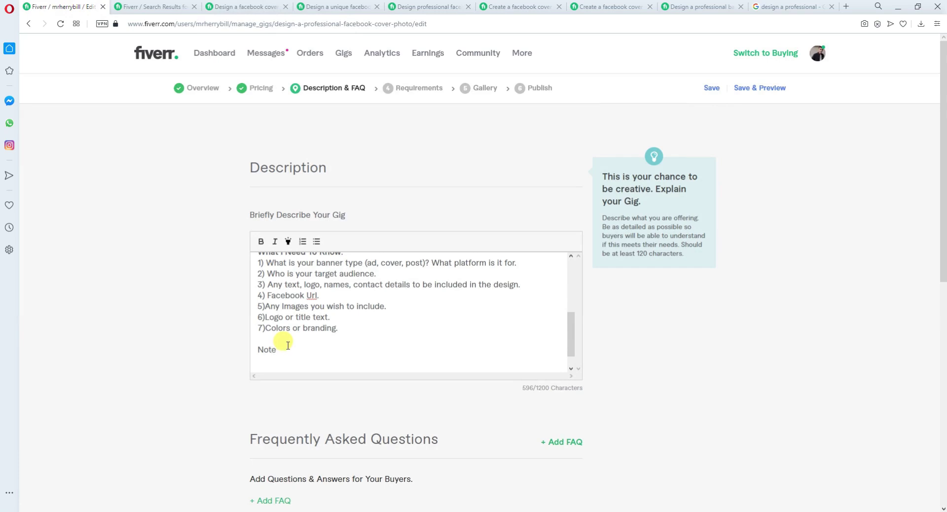
key("ctrl+v")
Make the "Note" label bold and review the whole description
left_click_drag(290, 349, 257, 349)
left_click(263, 245)
scroll(416, 327, "up", 5)
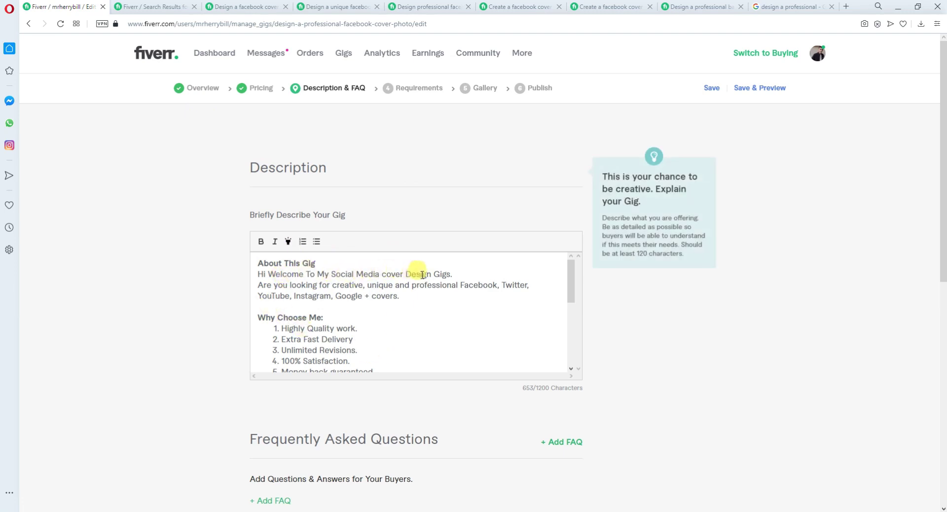
scroll(386, 310, "down", 2)
scroll(387, 310, "up", 2)
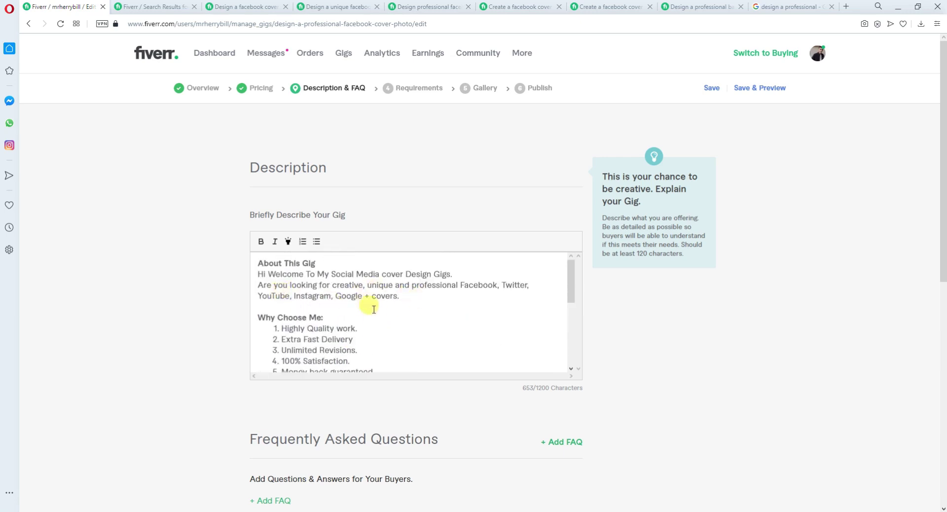
Review the gig description from start to end, save it and continue to the requirements stage
scroll(374, 310, "down", 4)
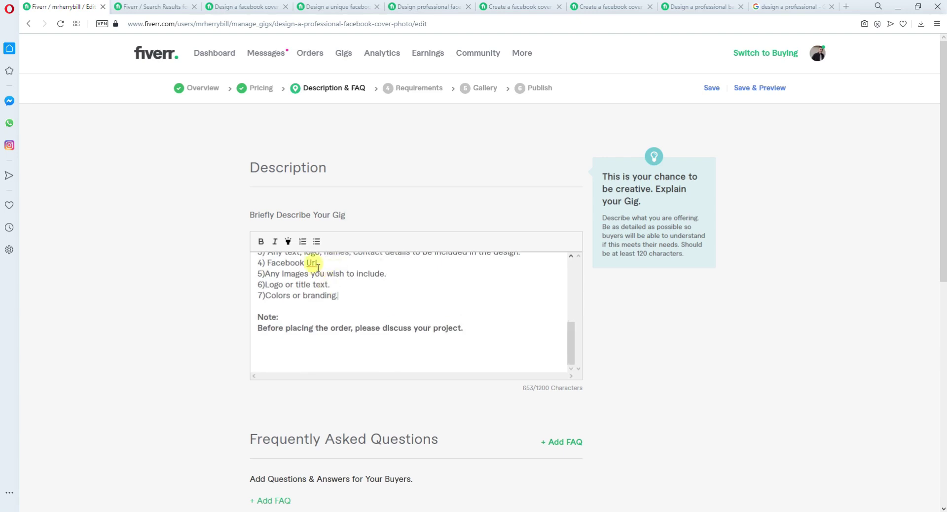
scroll(345, 282, "up", 4)
scroll(355, 277, "up", 1)
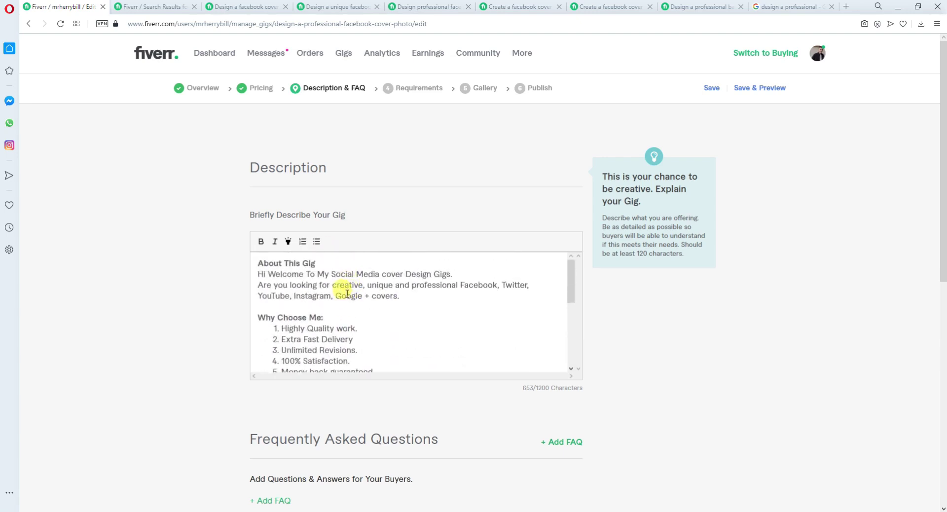
left_click(410, 93)
scroll(474, 316, "down", 4)
scroll(441, 365, "down", 6)
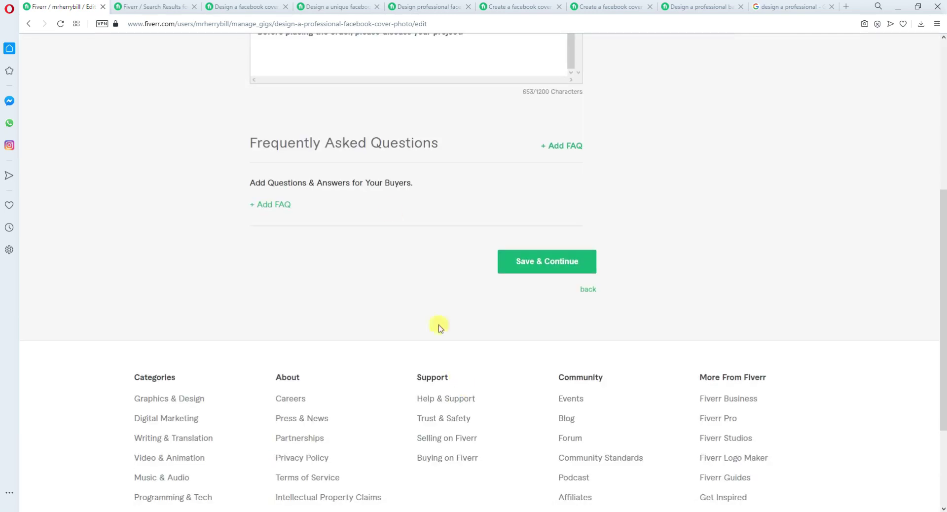
left_click(542, 261)
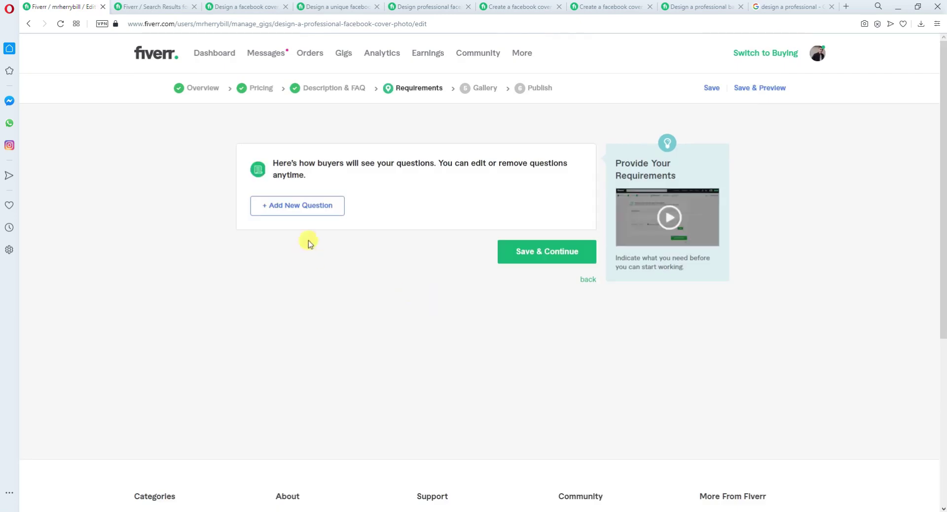
Start a new buyer question with "What is your banner type" copied from the WordPad notes, numbering it "1)" and preparing a second line "2)"
left_click(300, 207)
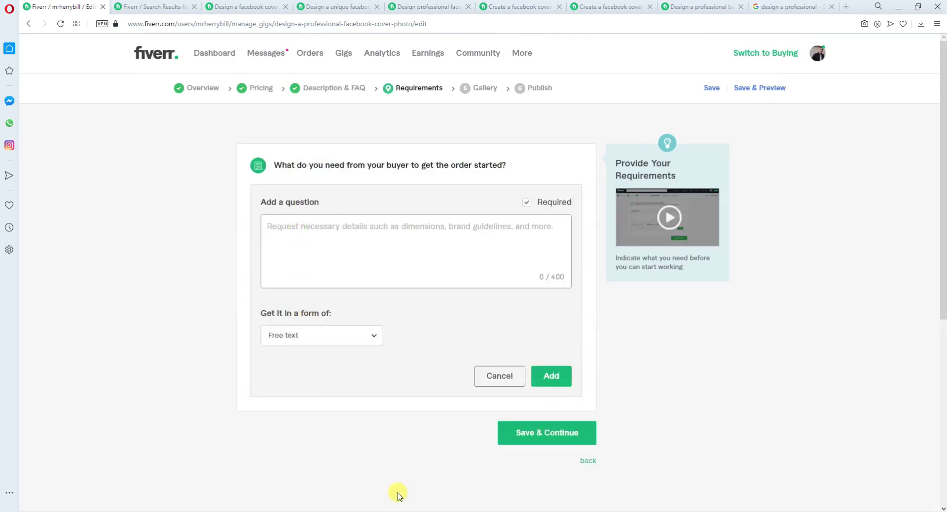
key("alt+Tab")
left_click(412, 365)
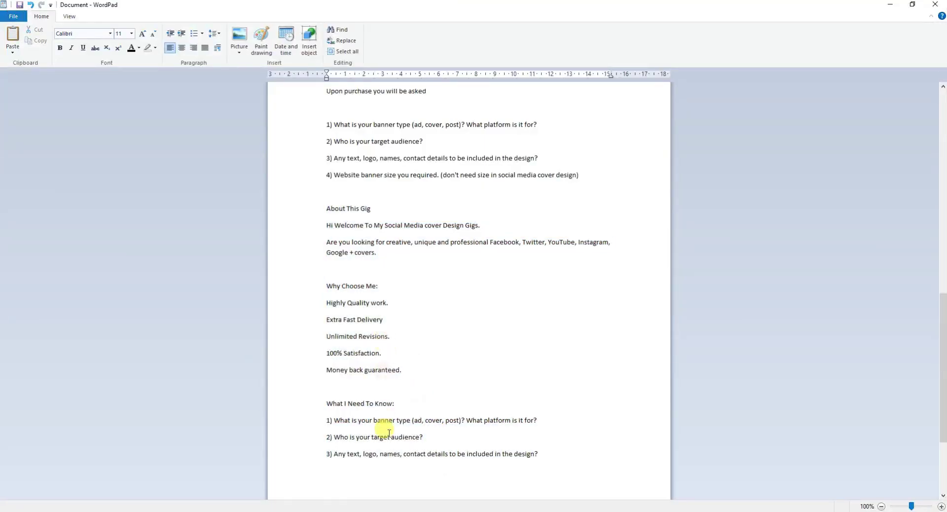
left_click_drag(335, 423, 403, 422)
key("ctrl+c")
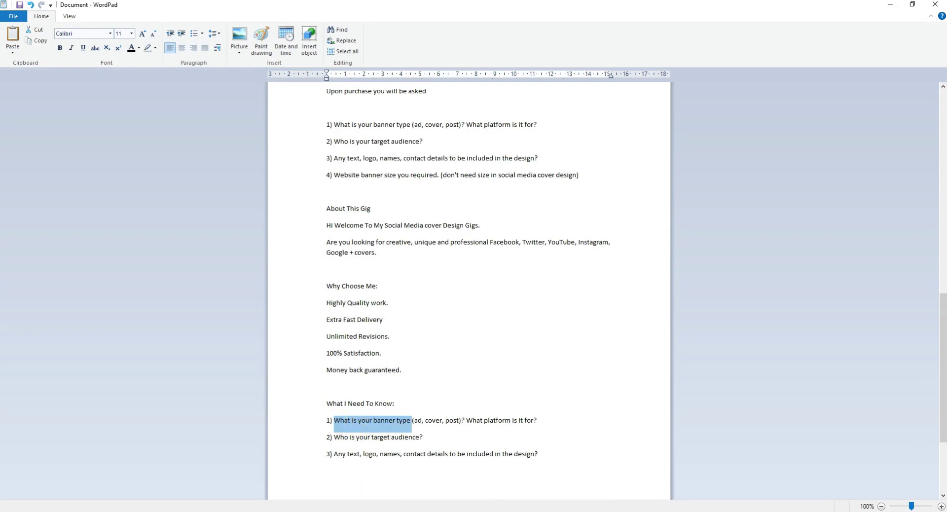
key("alt+Tab")
key("ctrl+v")
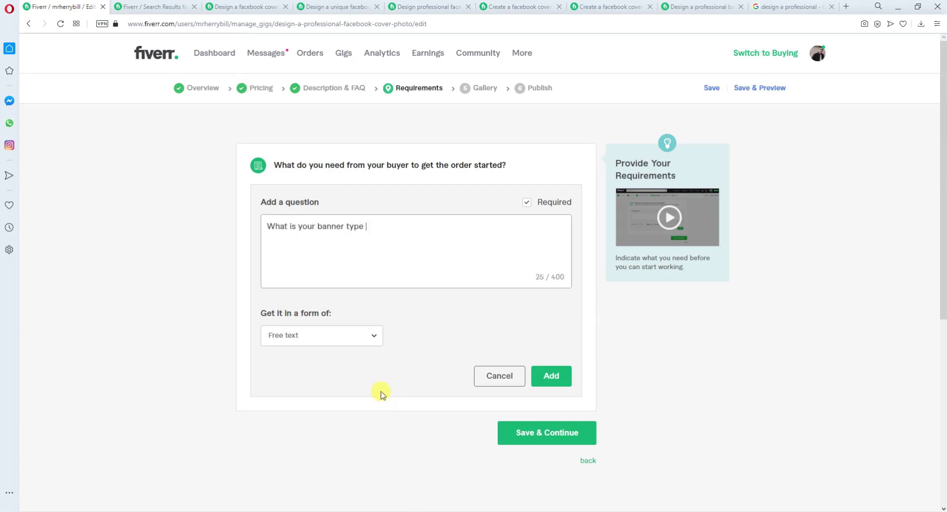
left_click(268, 226)
type("1)")
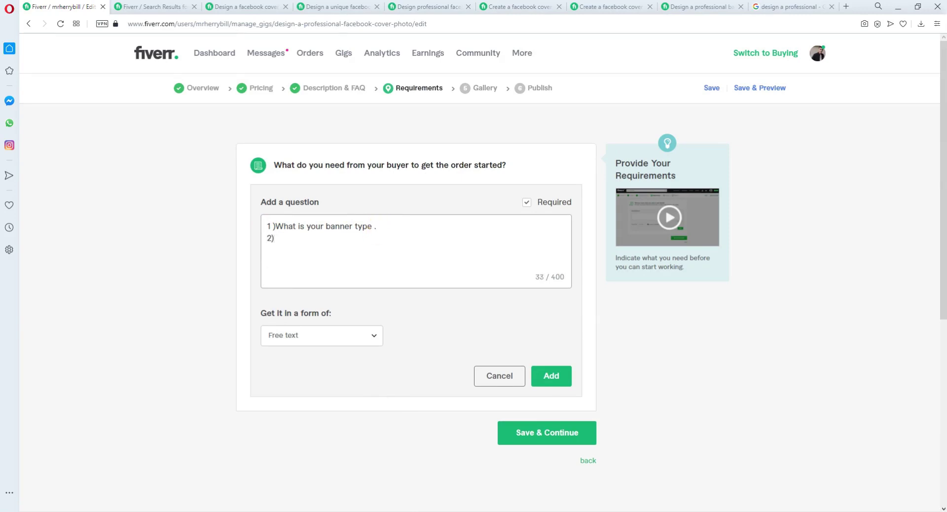
Copy "Any text, logo, names, contact details to be included in the design?" from WordPad as line 2, add the question and save the requirements
key("alt+Tab")
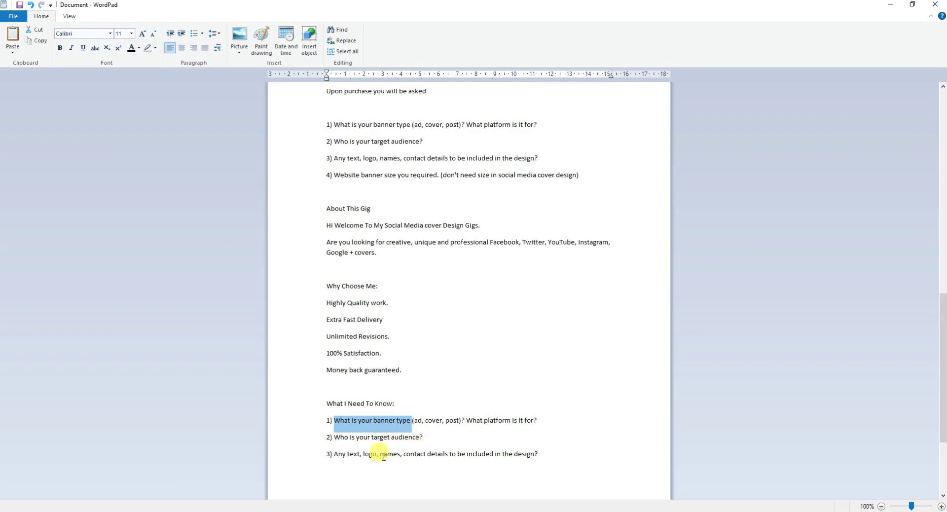
left_click_drag(333, 454, 544, 457)
key("ctrl+c")
key("alt+Tab")
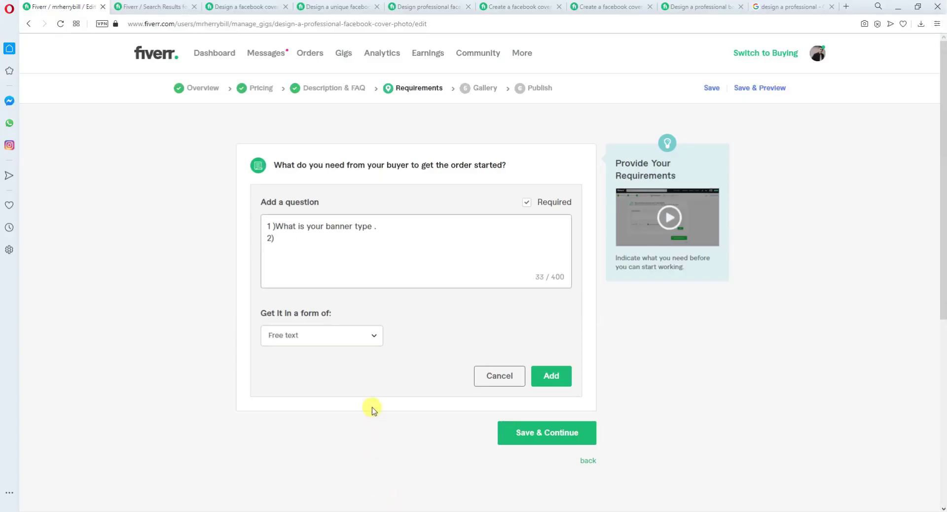
key("ctrl+v")
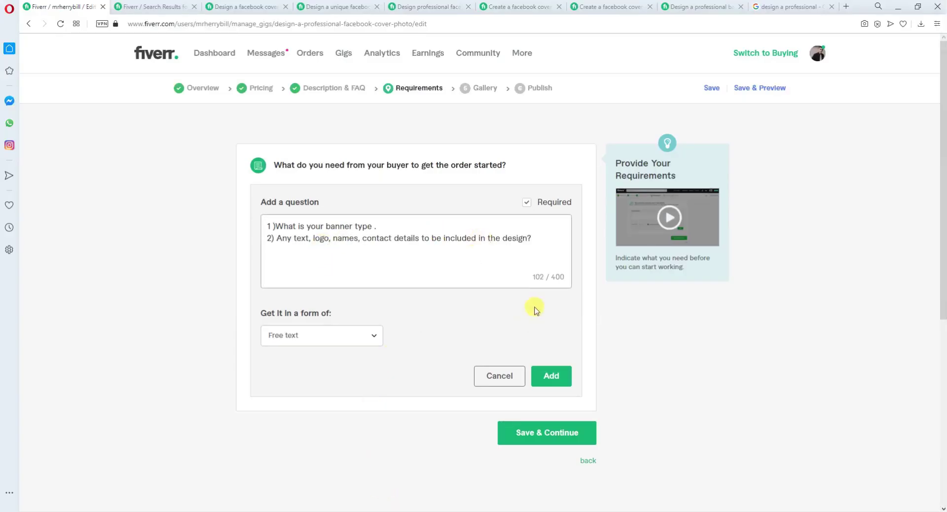
left_click(550, 376)
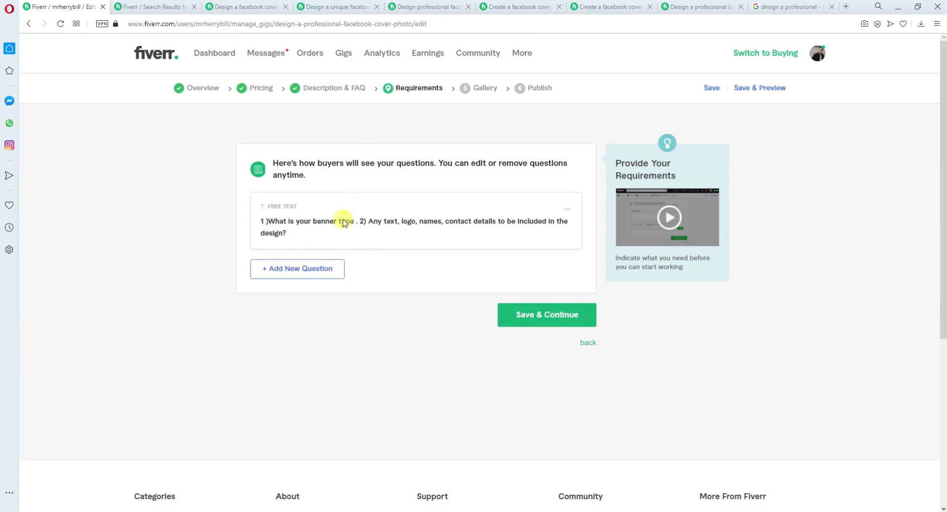
left_click(540, 315)
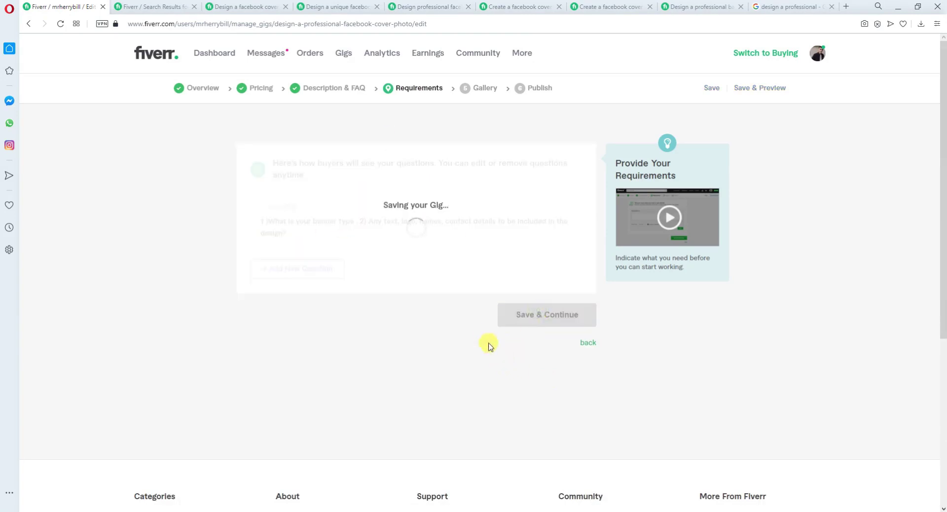
left_click(547, 315)
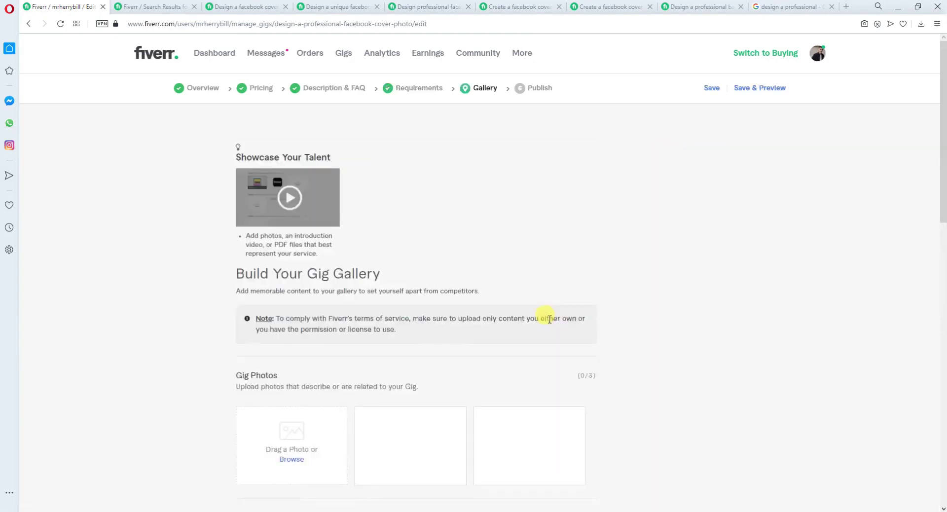
Upload the JPG "Facebook Cover Photo 2" from the desktop folder Fiverr GIG Pictures as the first gig photo
scroll(392, 320, "down", 1)
scroll(393, 320, "down", 4)
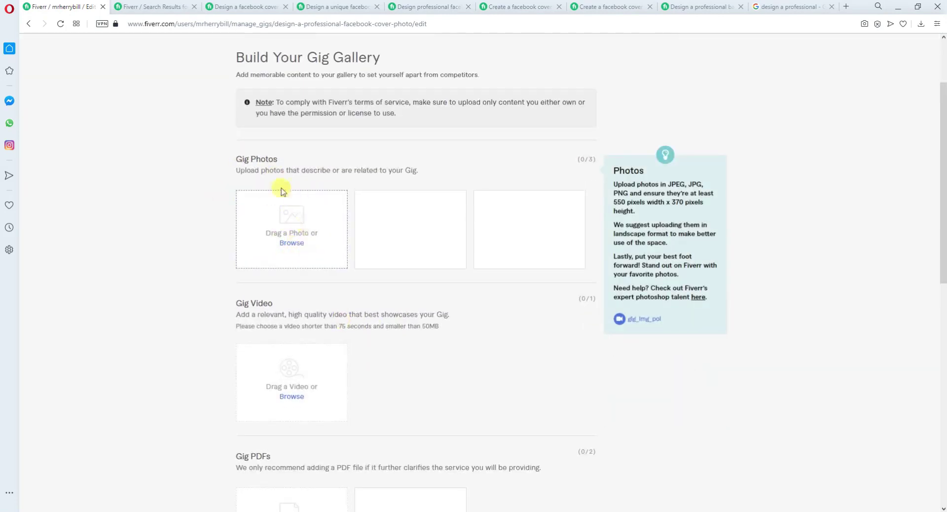
left_click(296, 244)
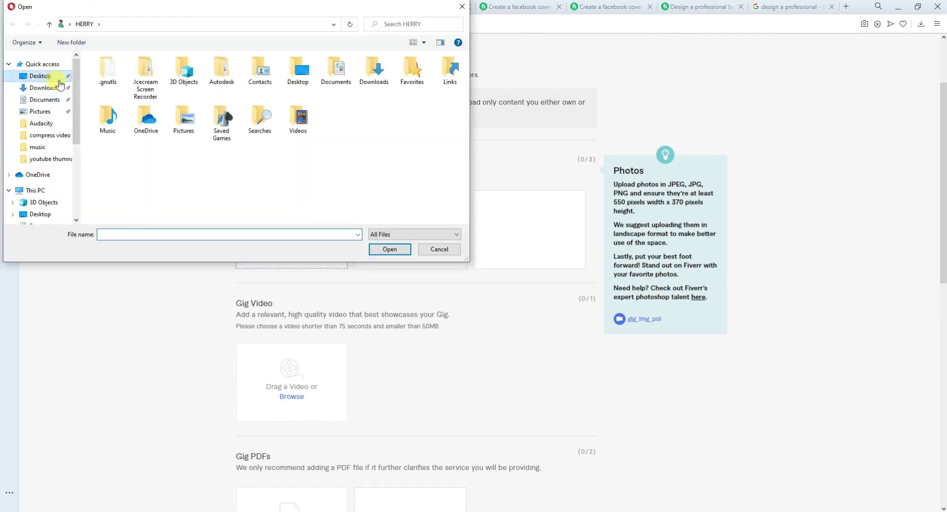
left_click(40, 76)
double_click(169, 118)
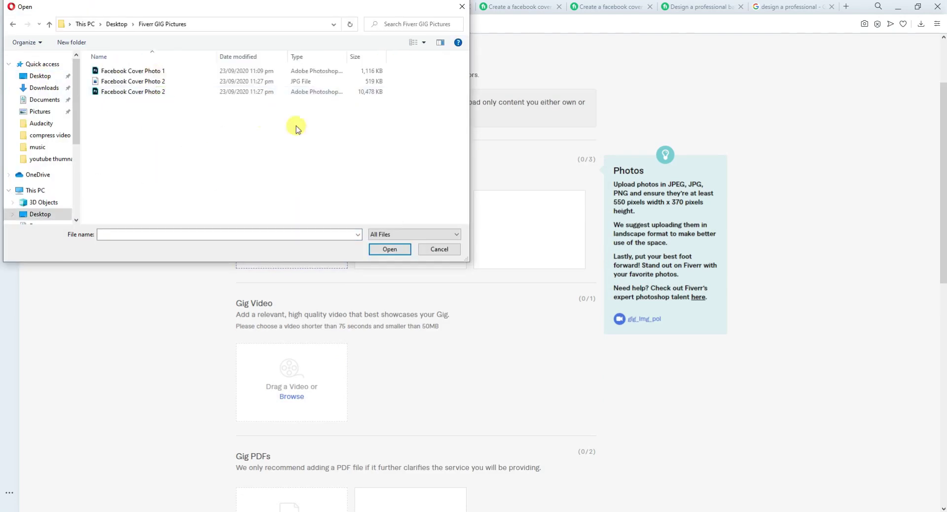
left_click(423, 43)
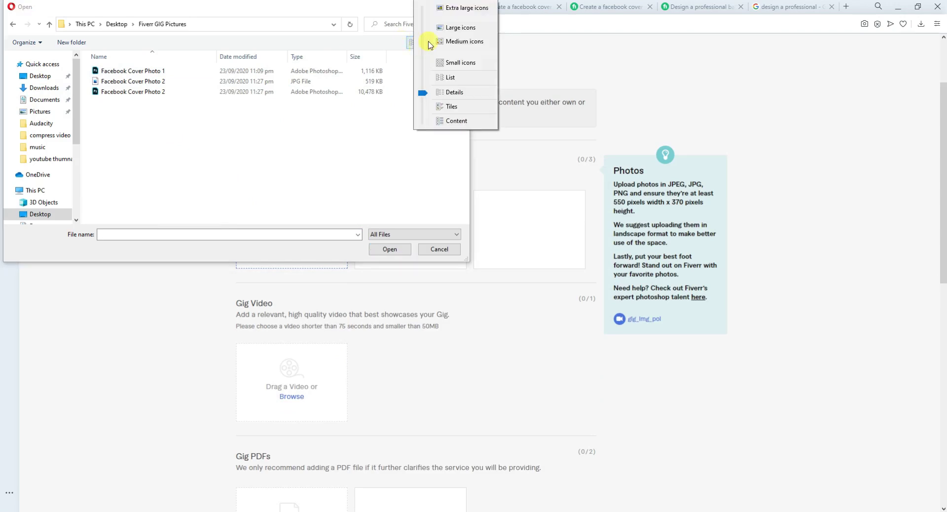
left_click(460, 28)
left_click(169, 79)
left_click(388, 249)
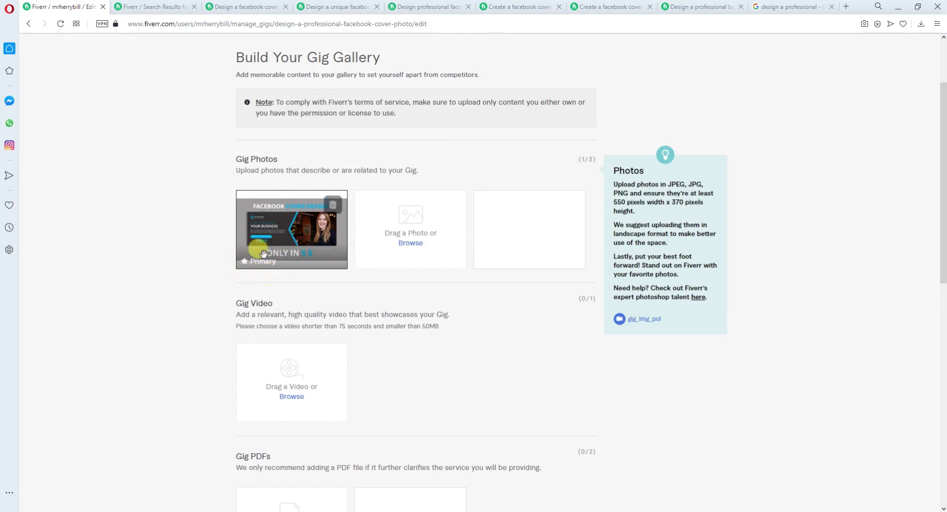
Accept the declaration that the materials are self-created and save the gallery
scroll(408, 463, "down", 4)
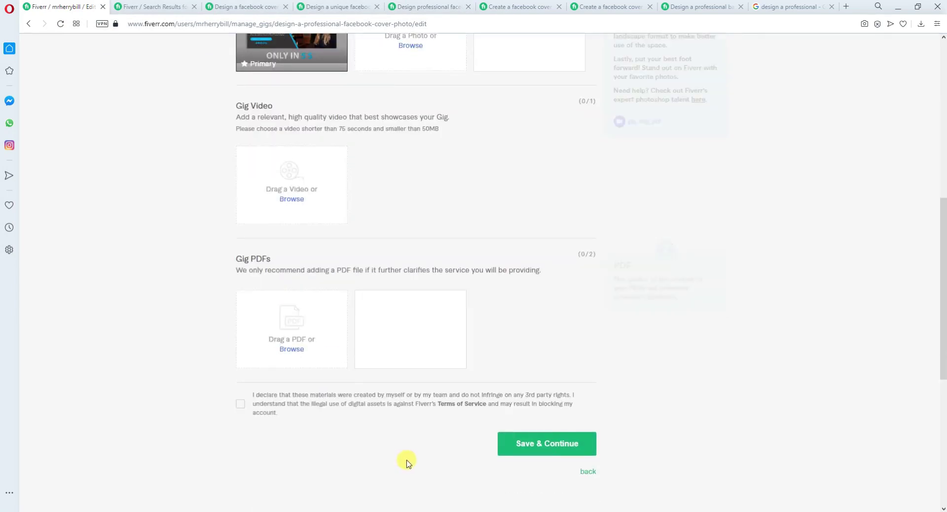
left_click(552, 443)
scroll(271, 386, "down", 4)
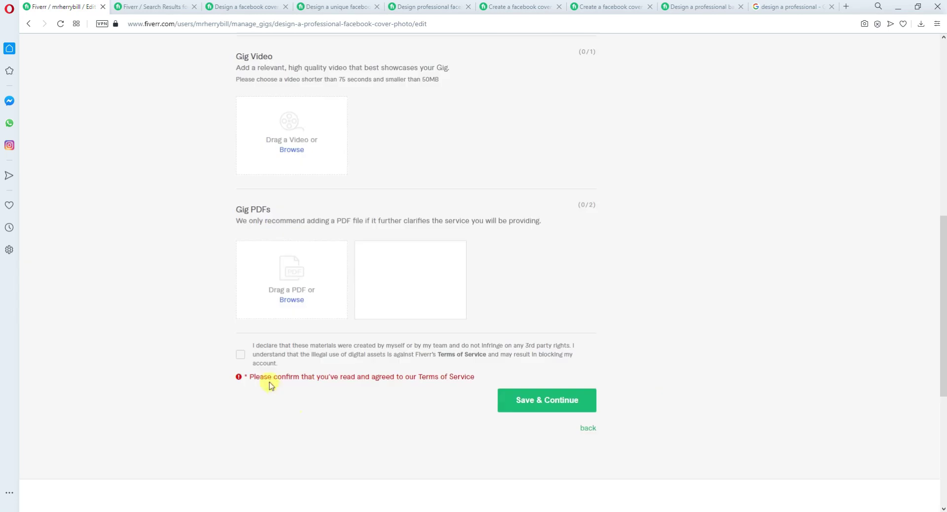
left_click(240, 355)
left_click(545, 405)
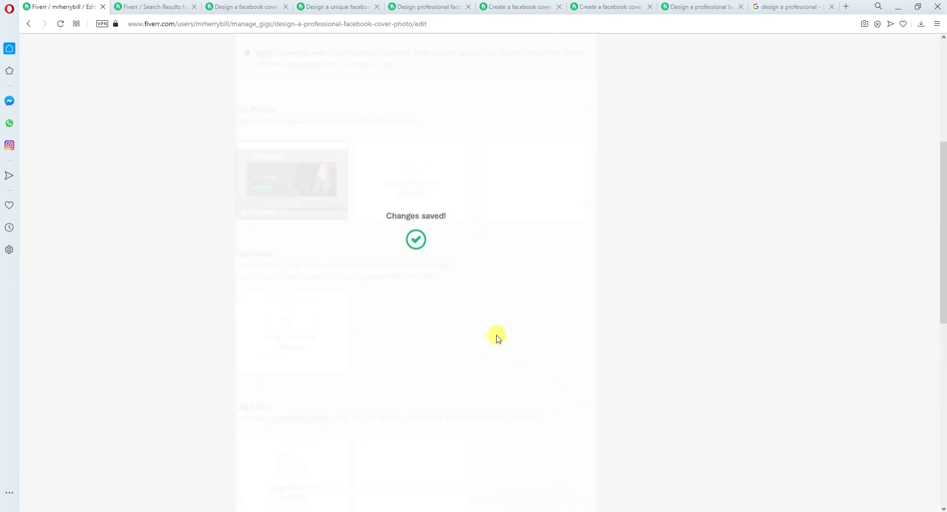
Publish the gig and finish the creation process
left_click(538, 246)
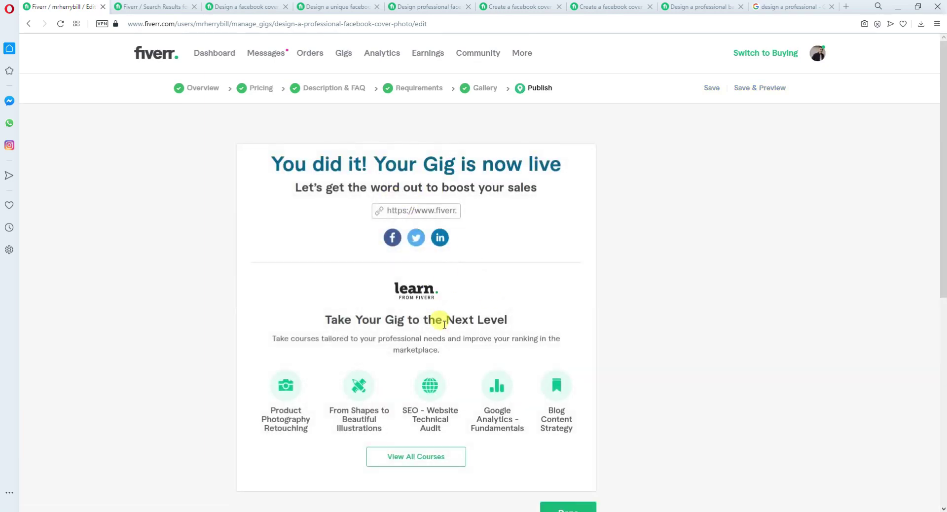
scroll(562, 456, "down", 2)
left_click(562, 412)
left_click(567, 414)
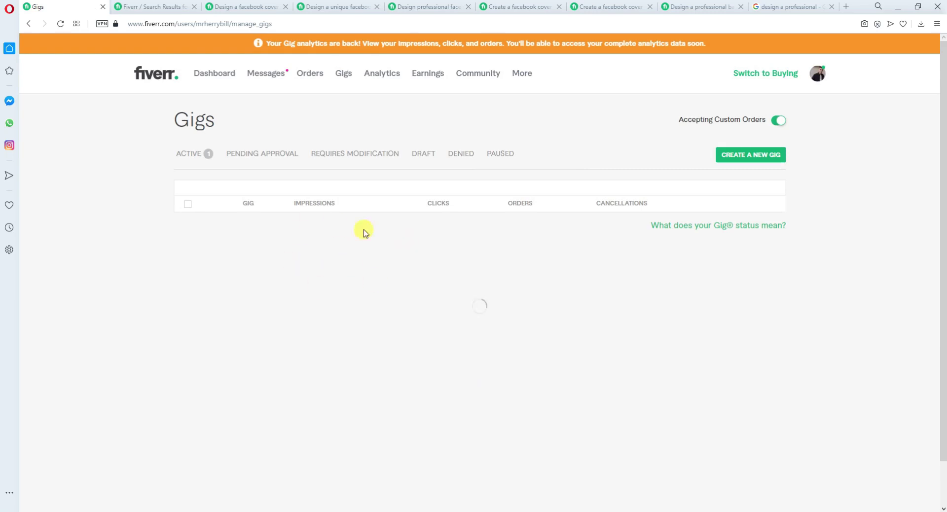
Open the public page of the active Facebook cover photo gig and view its image in full screen
left_click(198, 154)
left_click(768, 243)
left_click(733, 246)
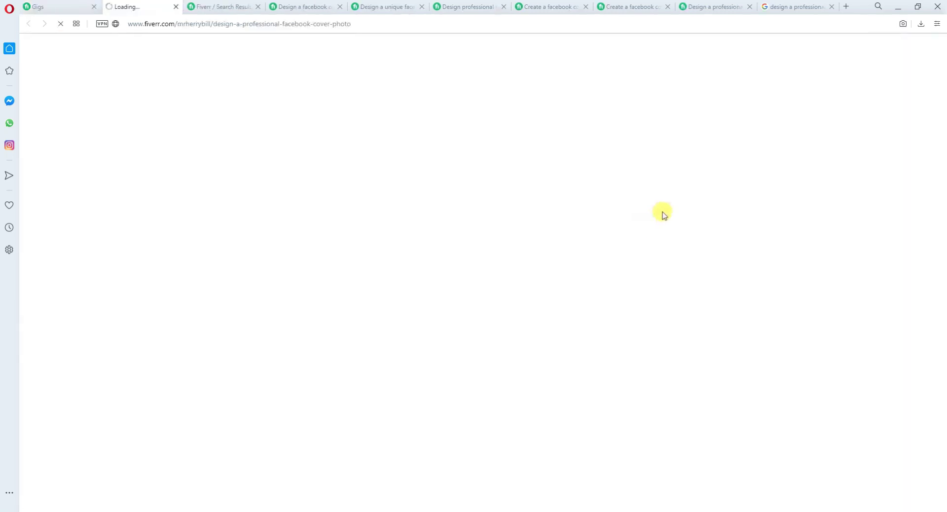
scroll(345, 296, "down", 2)
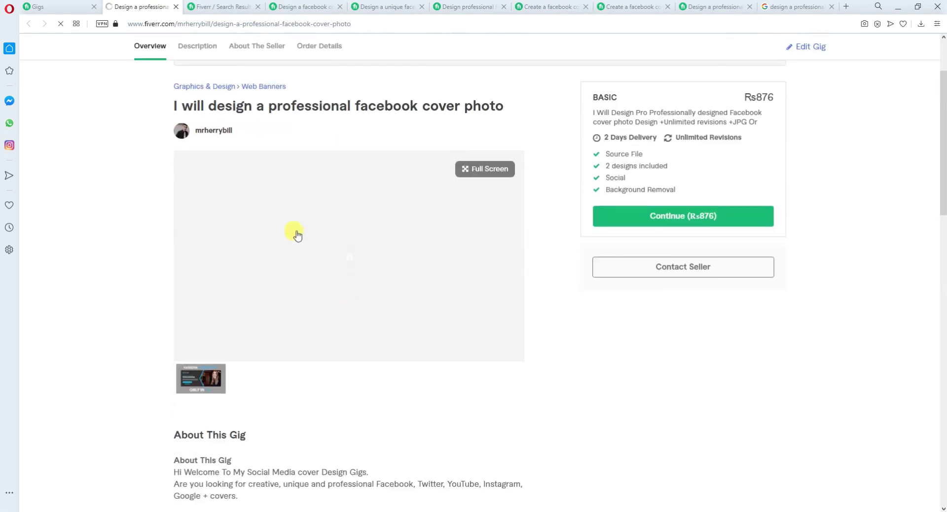
left_click(329, 267)
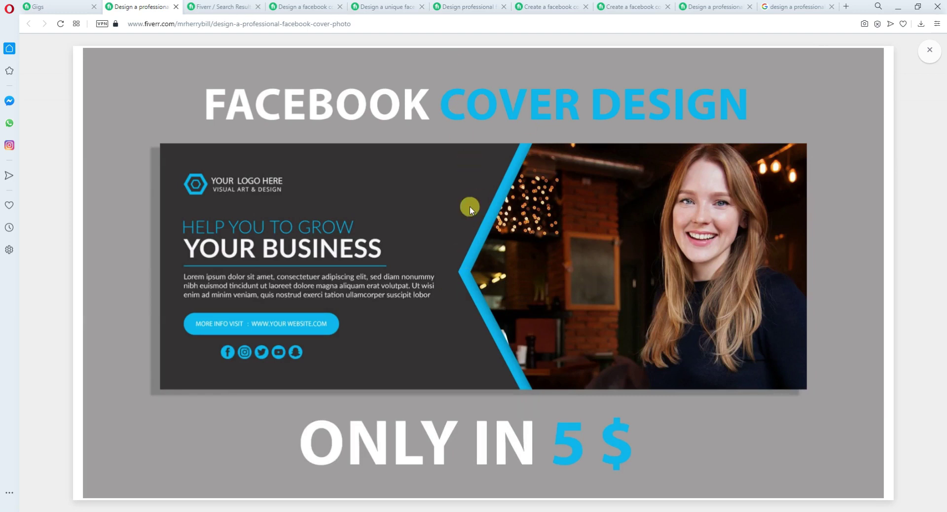
Compare the cover images of the competing gigs with the published one, and return to the own gig's page outside full screen
left_click(389, 7)
scroll(408, 185, "up", 10)
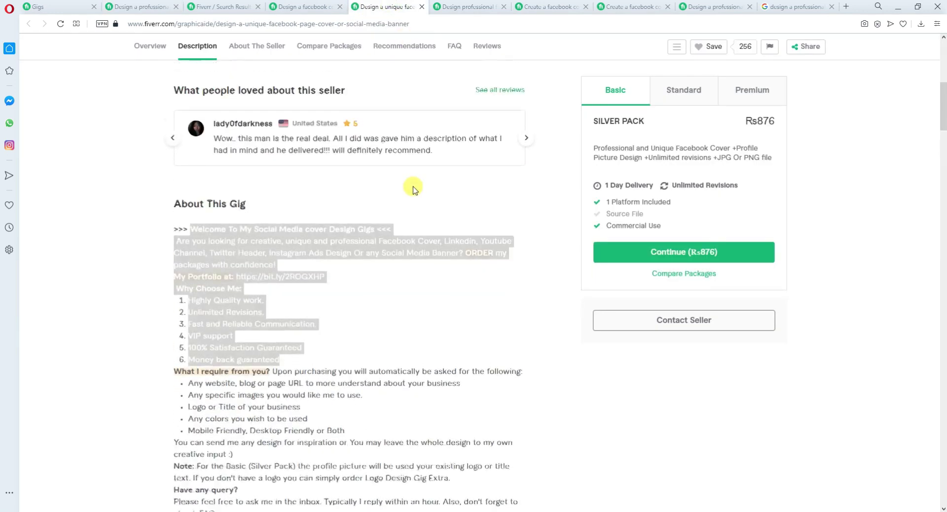
left_click(469, 7)
scroll(464, 307, "up", 5)
scroll(463, 306, "up", 5)
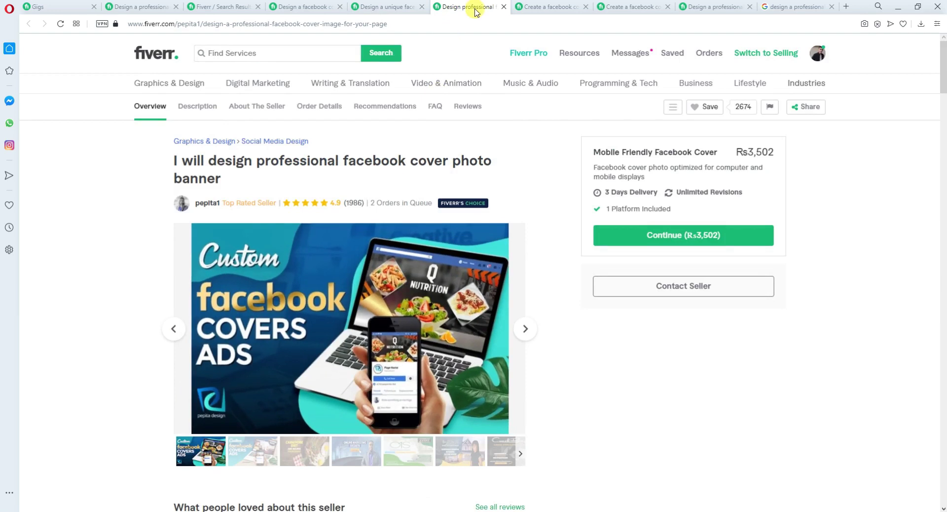
left_click(543, 7)
scroll(399, 249, "up", 10)
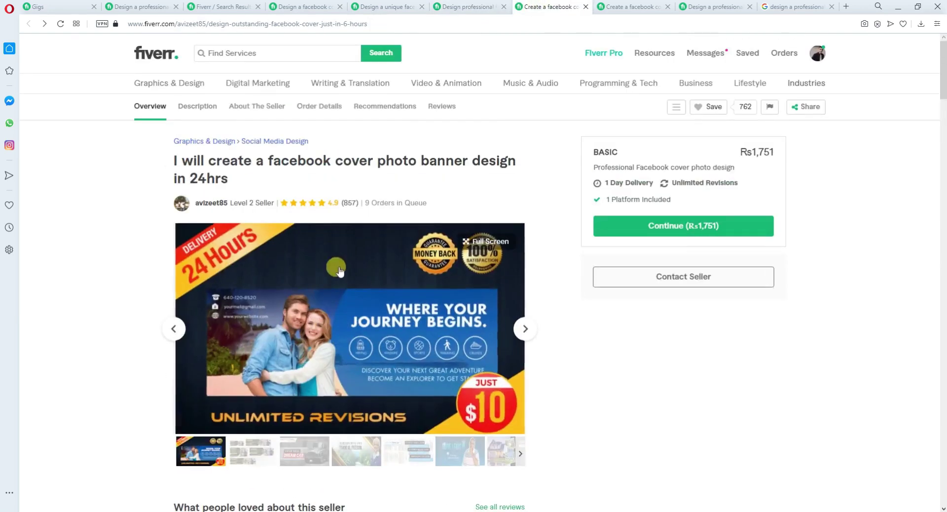
left_click(59, 7)
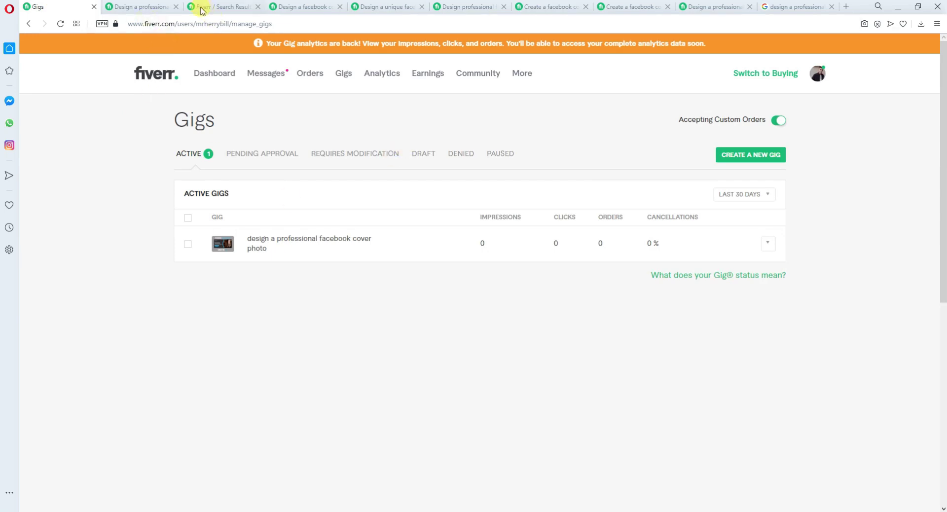
left_click(140, 7)
left_click(578, 406)
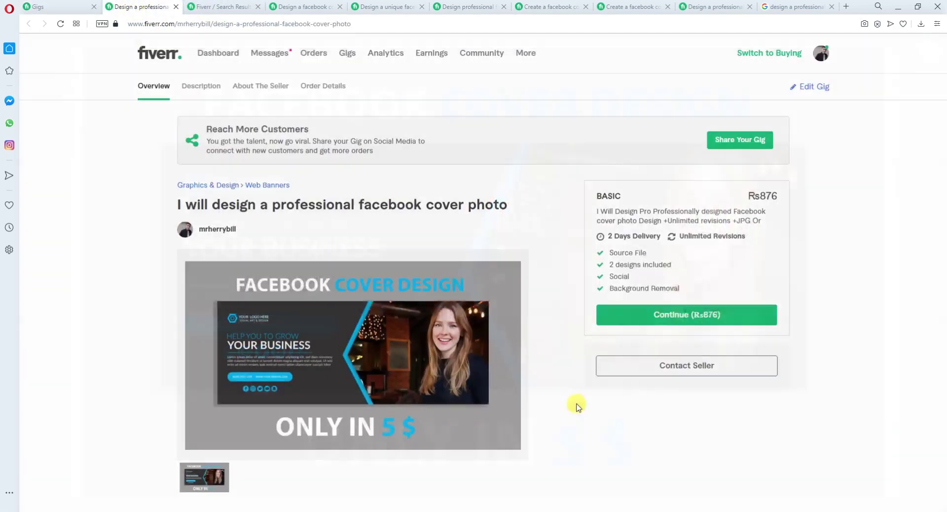